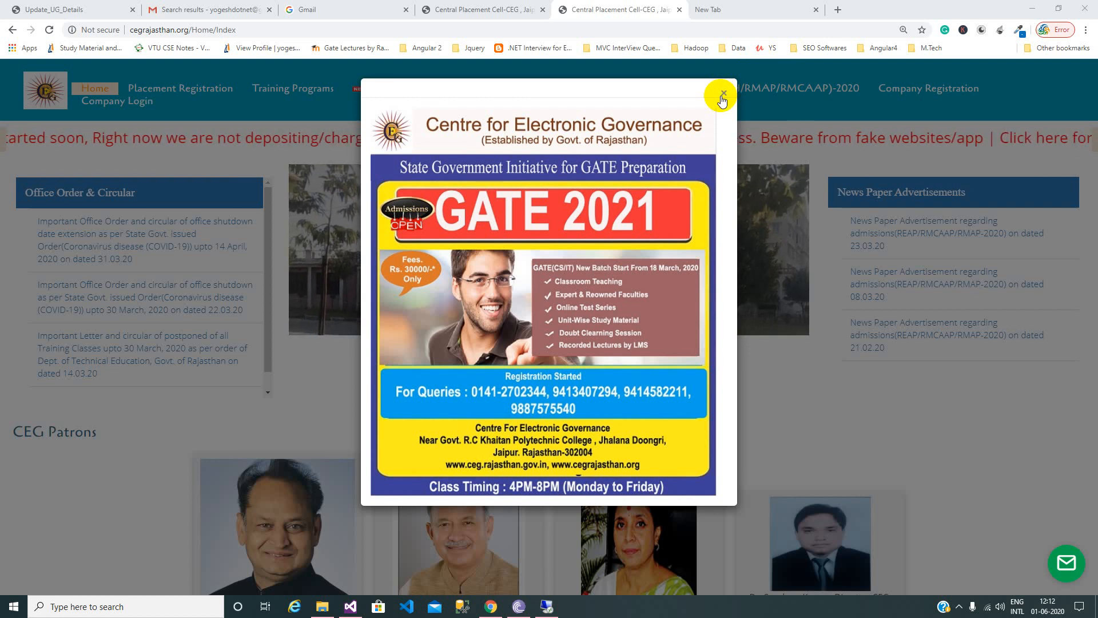
Dismiss the GATE 2021 advert and start a new user registration from the Placement Dashboard.
{"action": "left_click", "coordinate": [722, 100]}
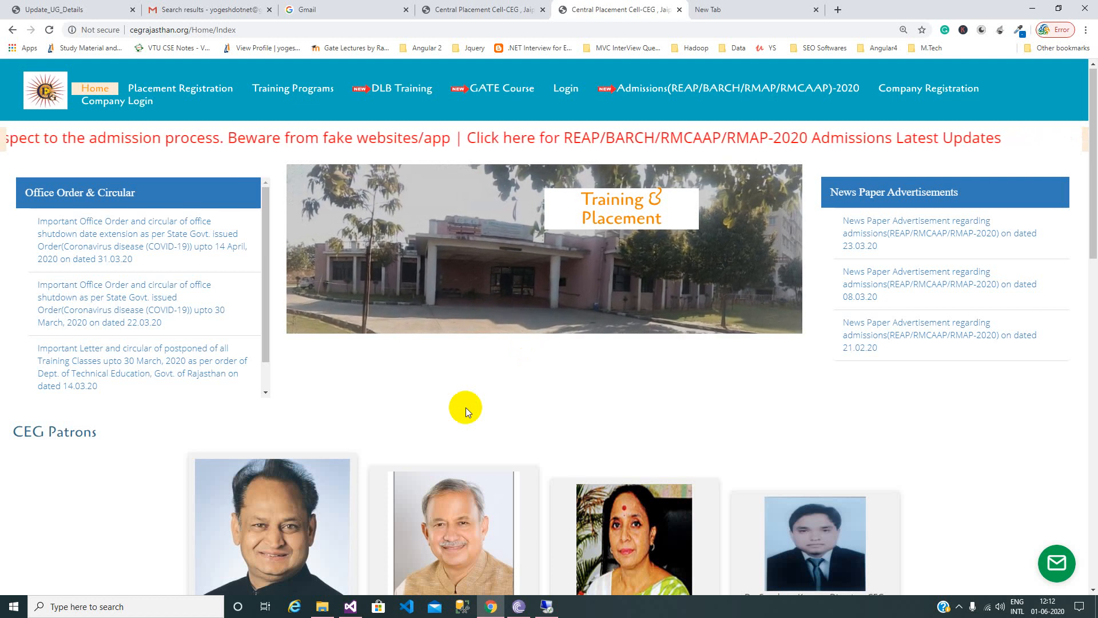
{"action": "left_click", "coordinate": [212, 90]}
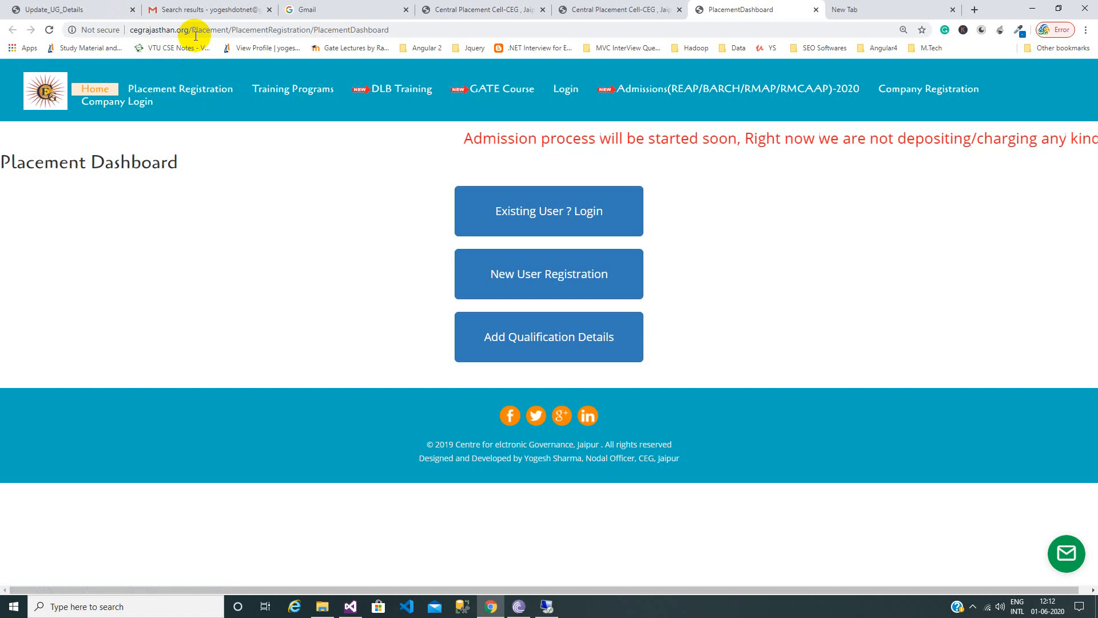
{"action": "left_click", "coordinate": [570, 279]}
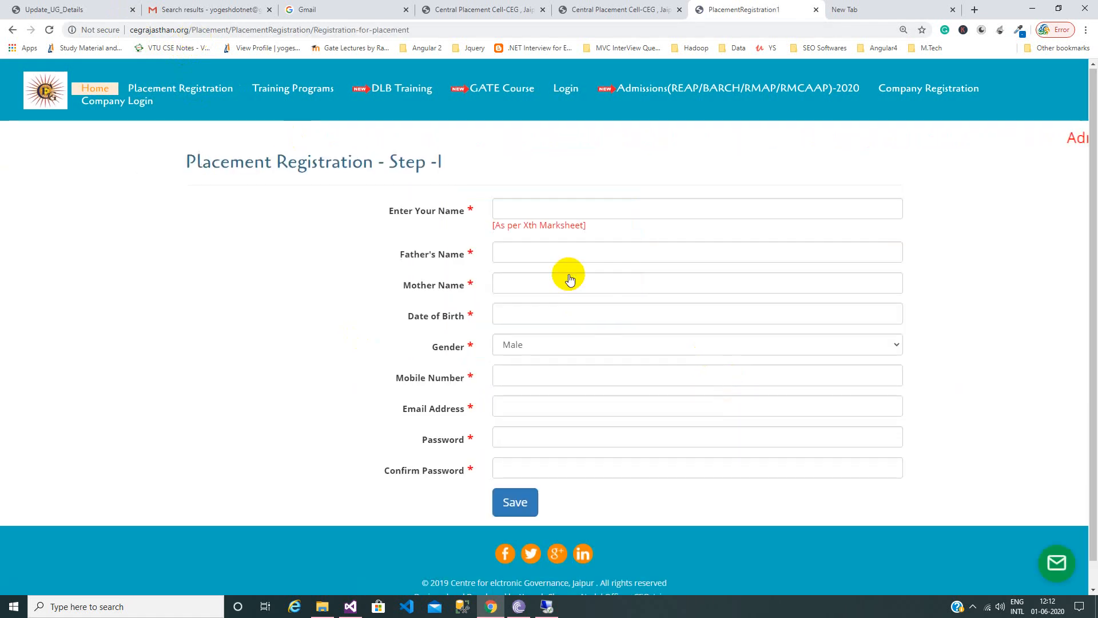
Enter the candidate's name, father's name and mother's name.
{"action": "left_click", "coordinate": [597, 214]}
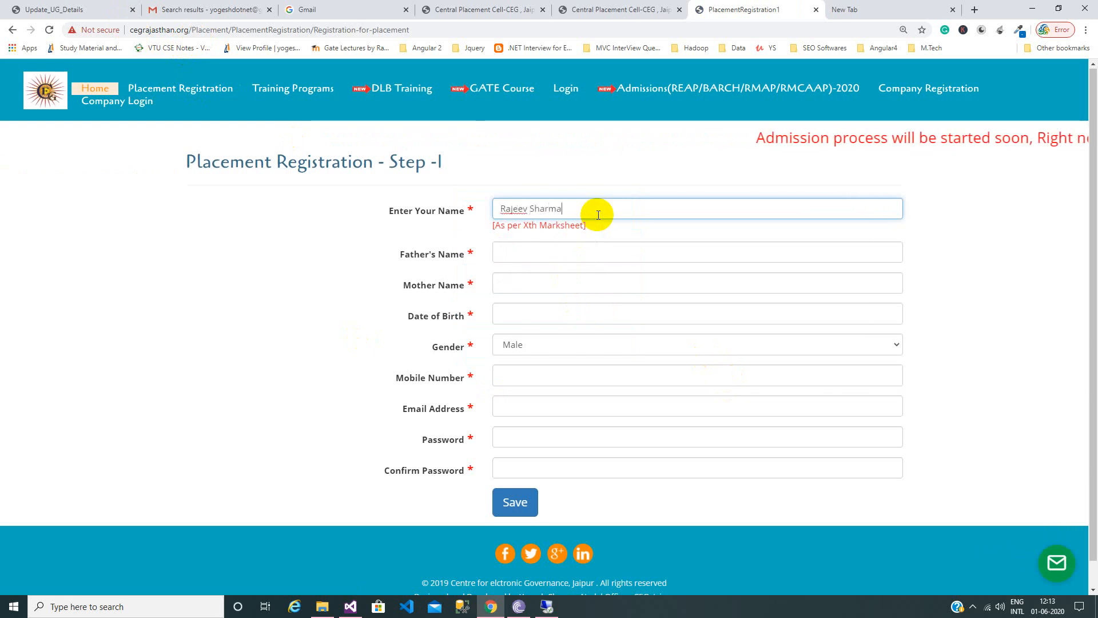
{"action": "key", "text": "Tab"}
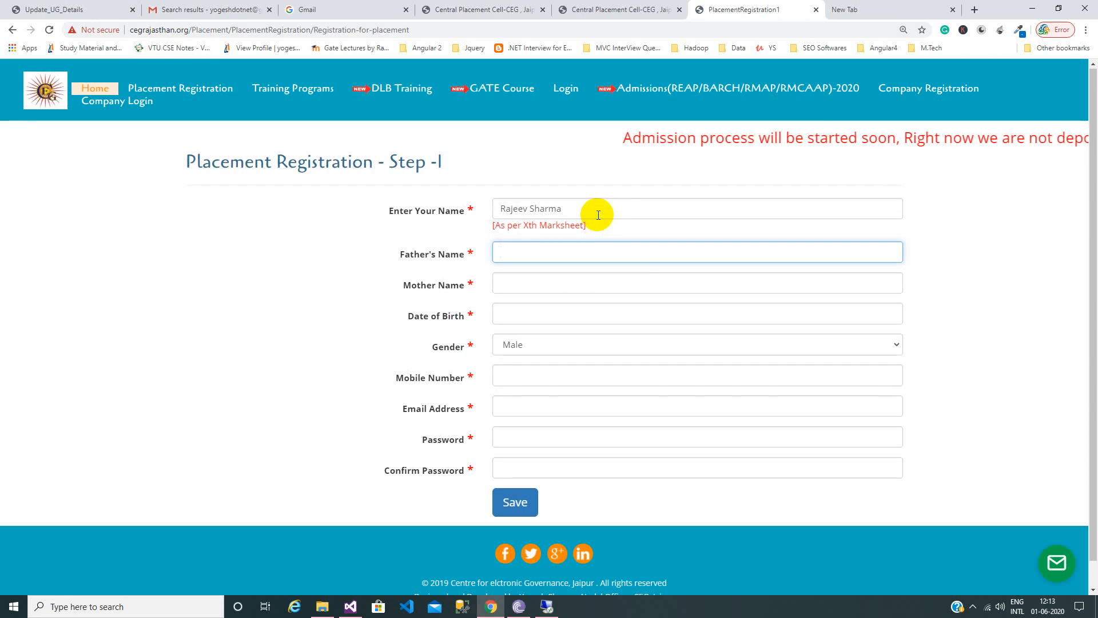
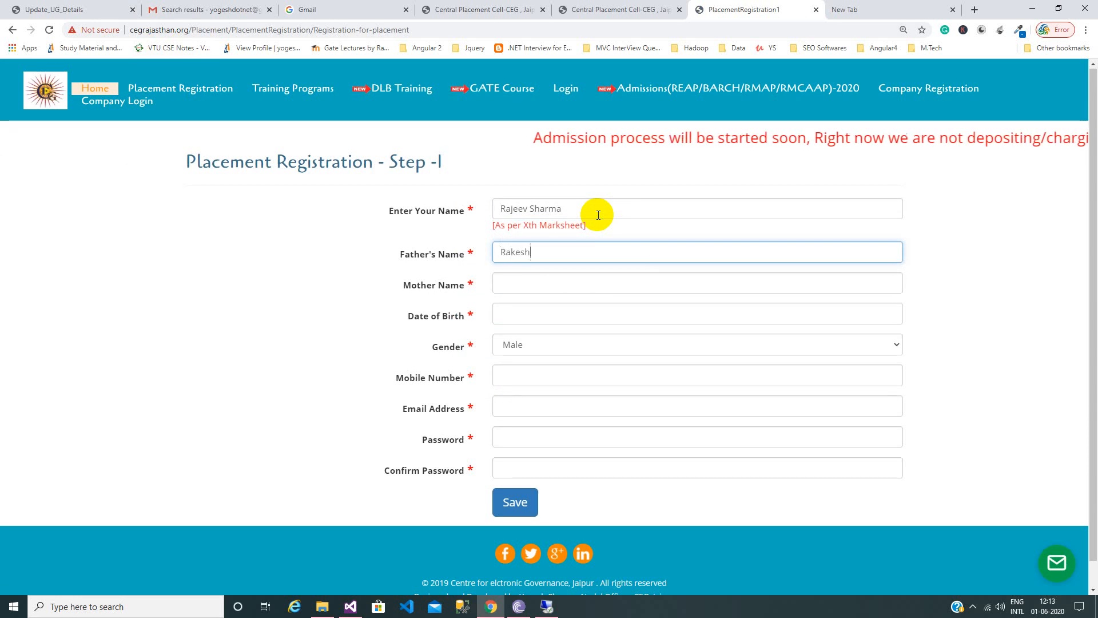
{"action": "key", "text": "Tab"}
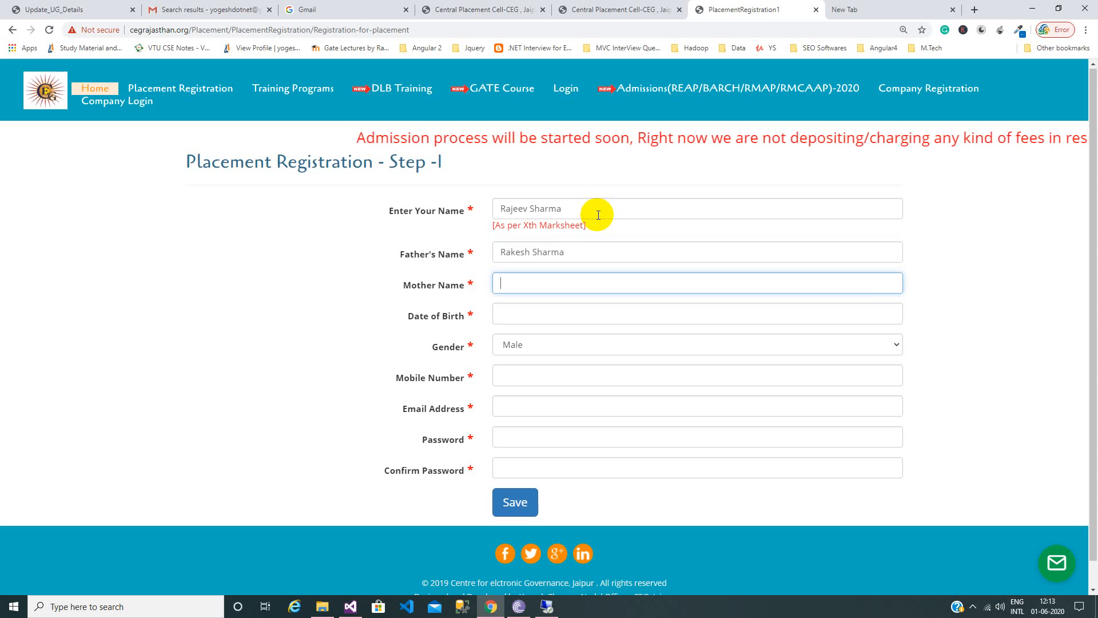
{"action": "type", "text": "Raje"}
{"action": "key", "text": "Down"}
{"action": "key", "text": "Return"}
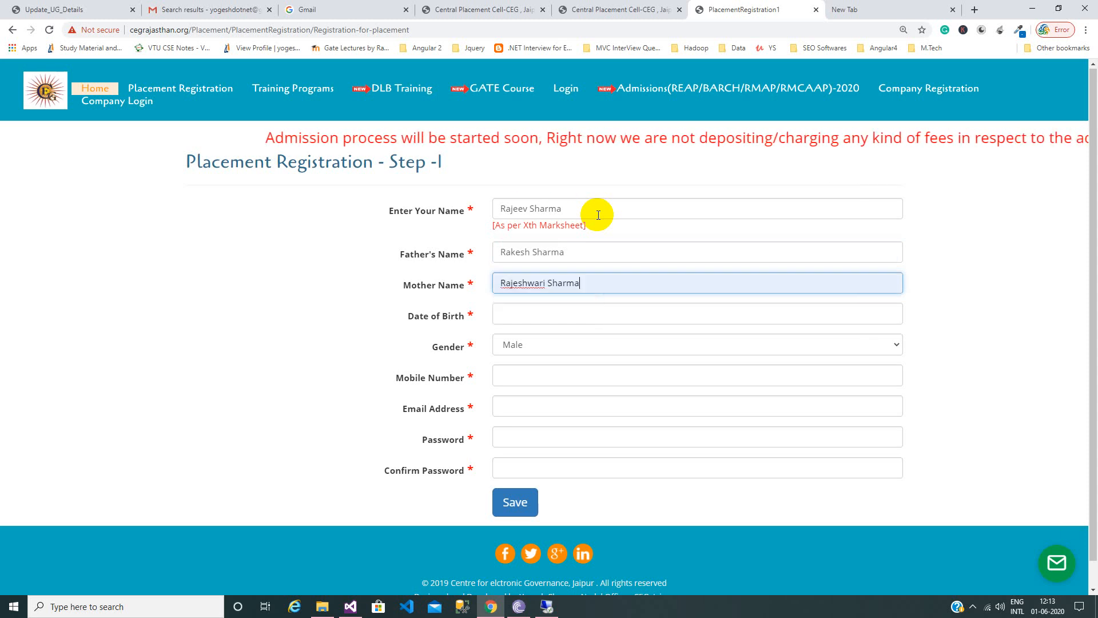
{"action": "key", "text": "Tab"}
{"action": "left_click", "coordinate": [542, 337]}
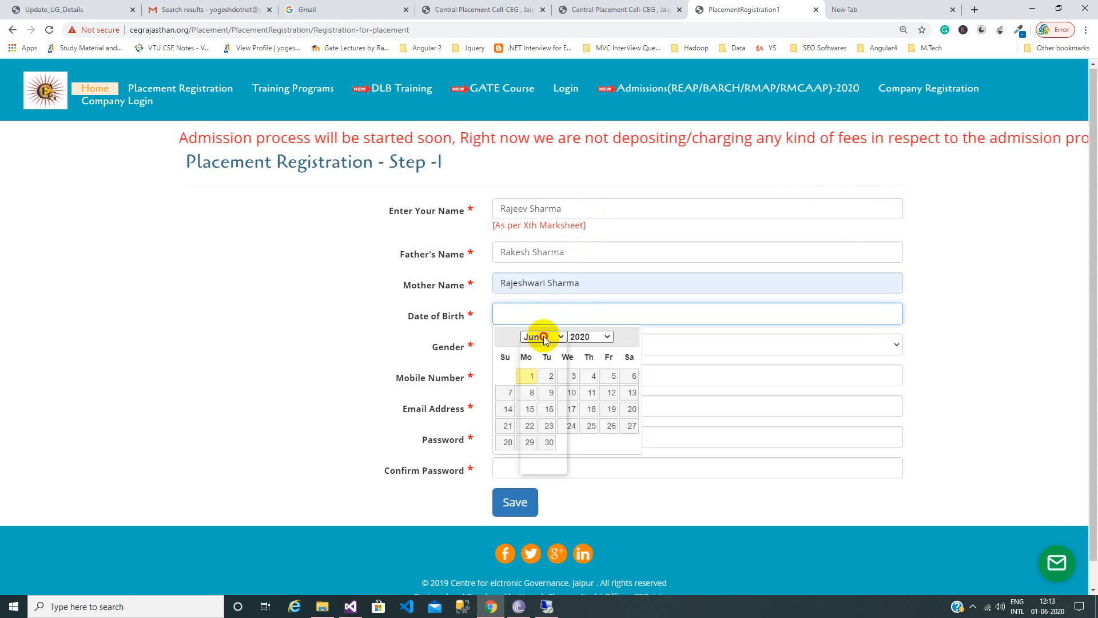
{"action": "left_click", "coordinate": [560, 370]}
{"action": "left_click", "coordinate": [579, 336]}
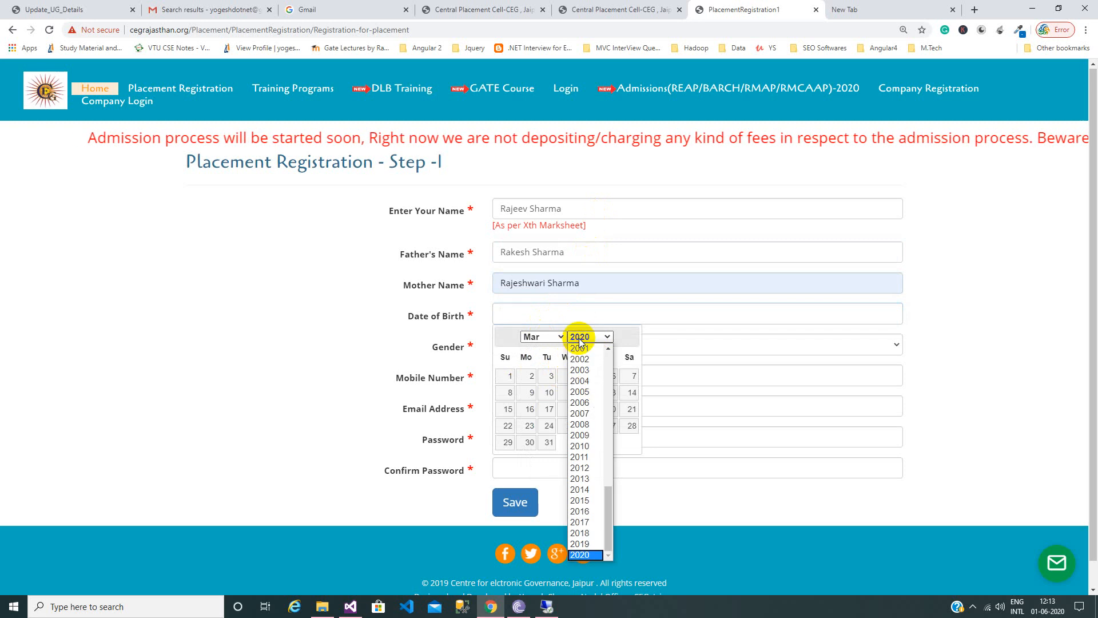
{"action": "left_click", "coordinate": [586, 380]}
{"action": "left_click", "coordinate": [549, 376]}
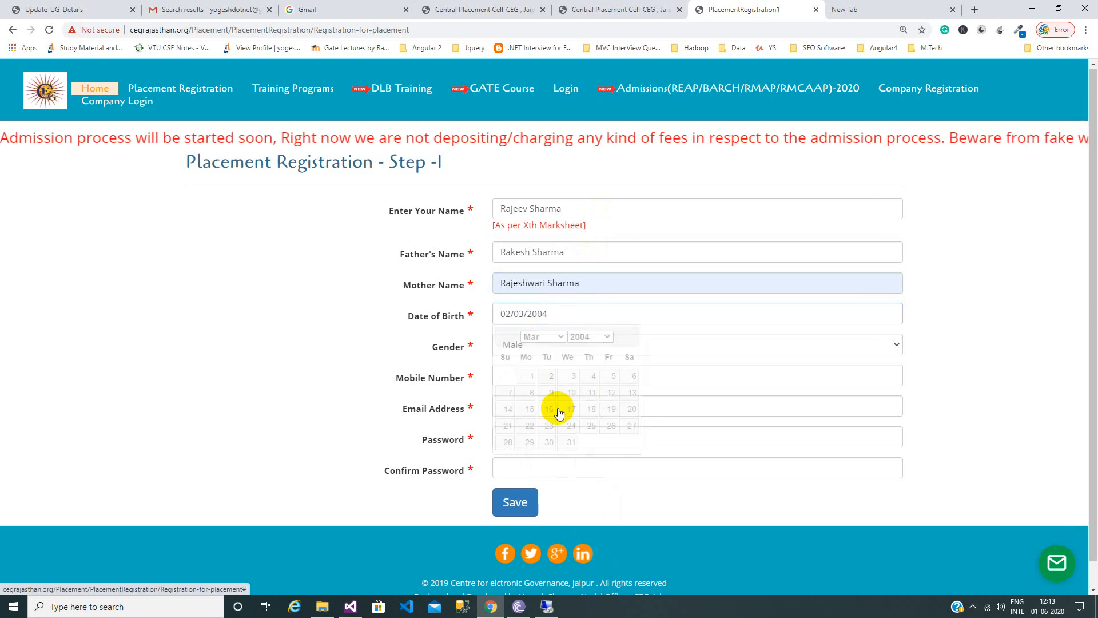
{"action": "left_click", "coordinate": [549, 346]}
{"action": "left_click", "coordinate": [550, 346]}
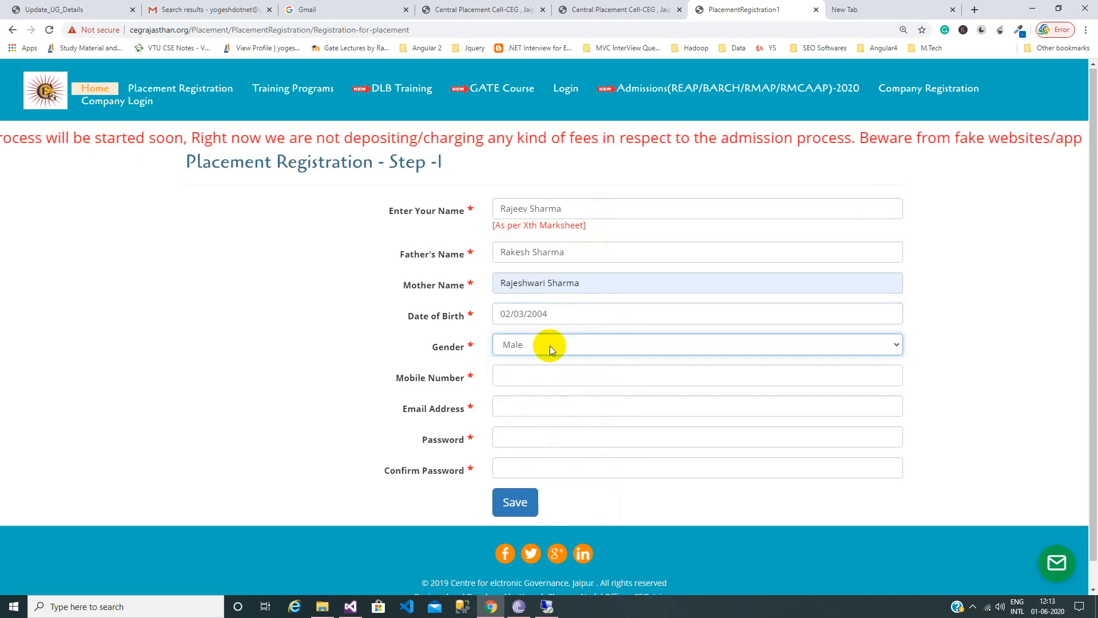
Fill in the candidate's mobile number and e-mail address.
{"action": "left_click", "coordinate": [553, 373]}
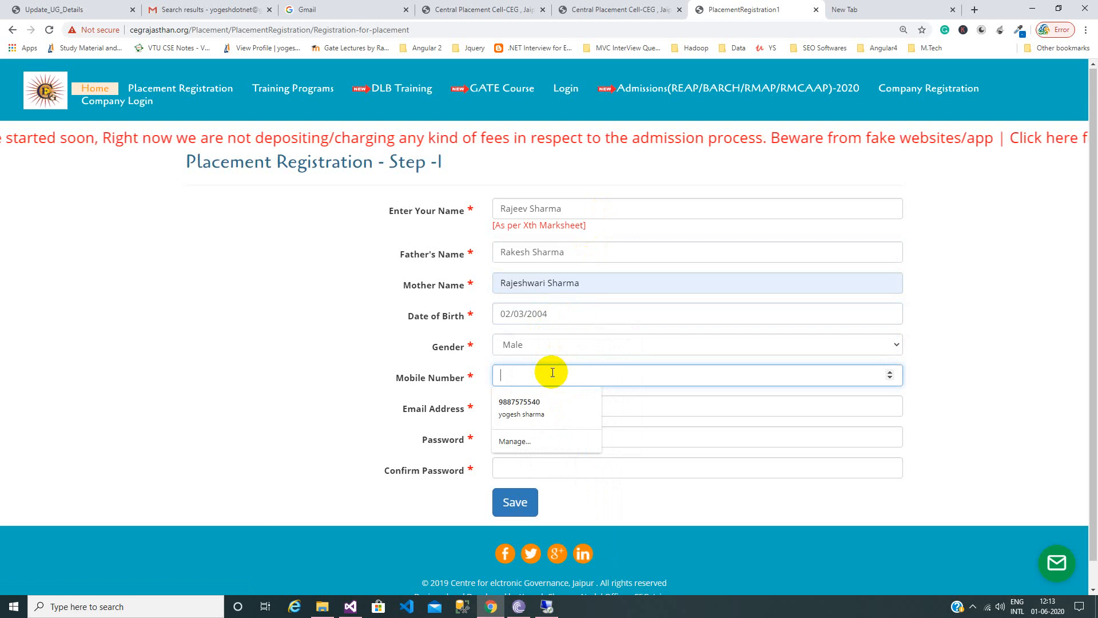
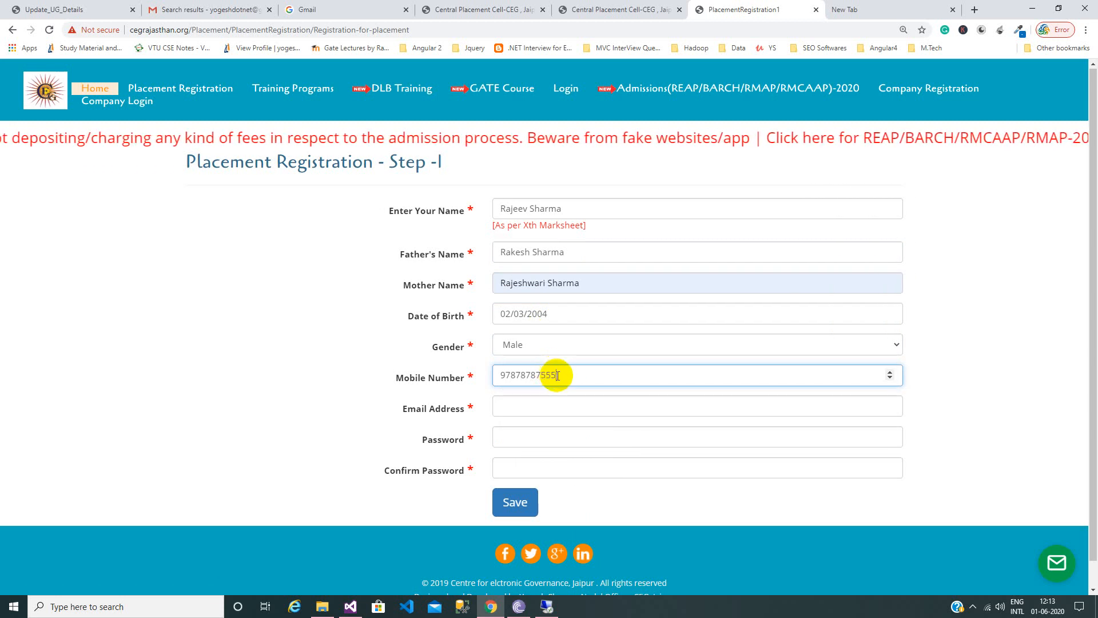
{"action": "left_click_drag", "start_coordinate": [558, 374], "coordinate": [477, 372]}
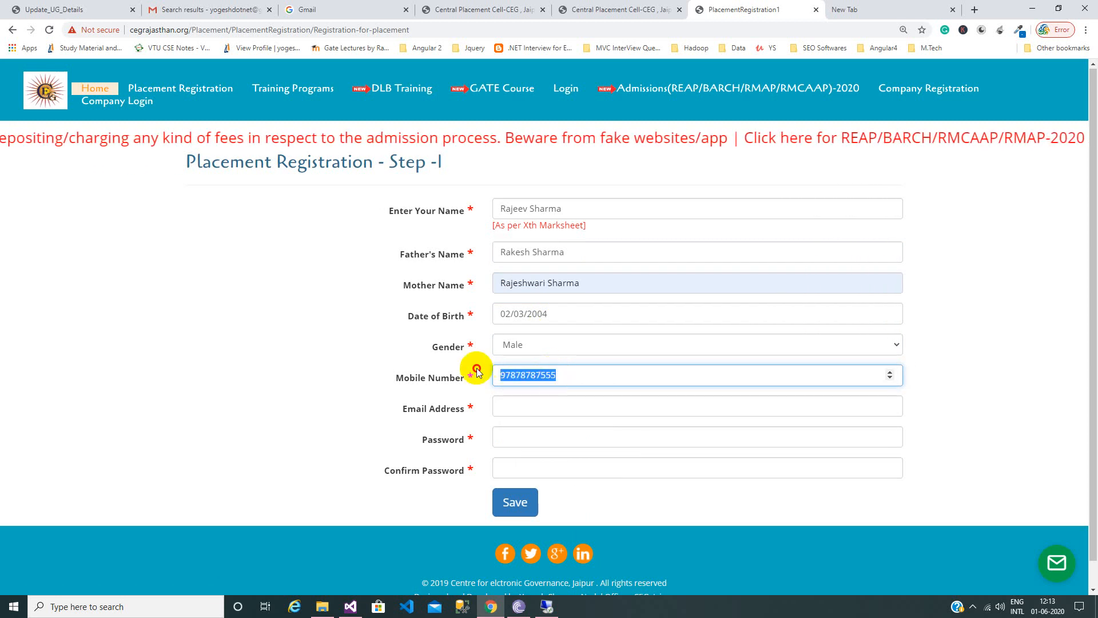
{"action": "type", "text": "9999999999"}
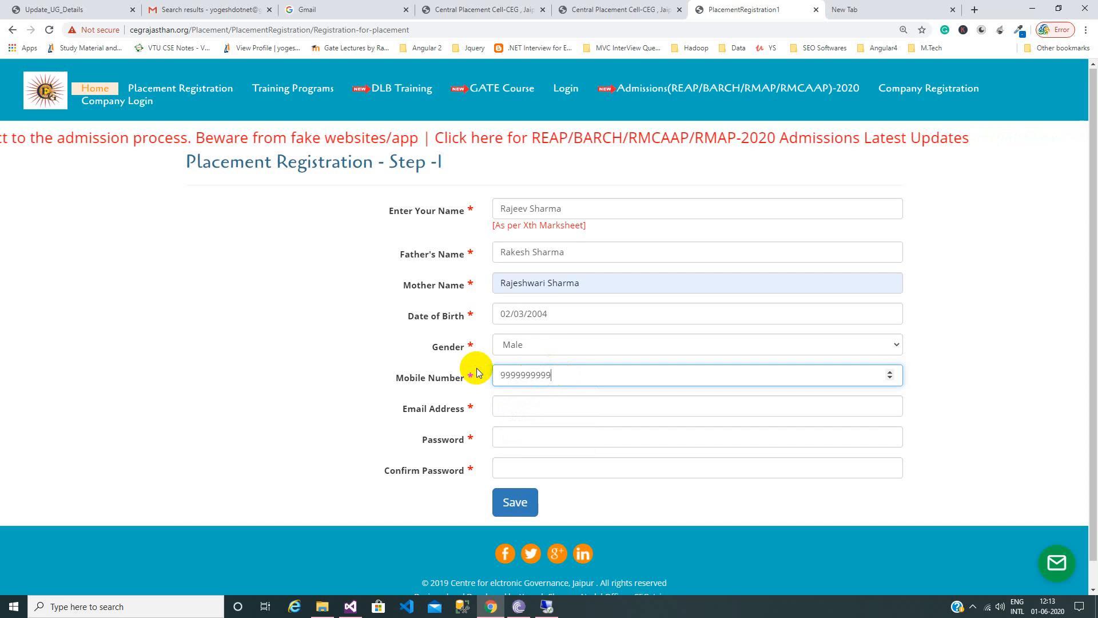
{"action": "key", "text": "Tab"}
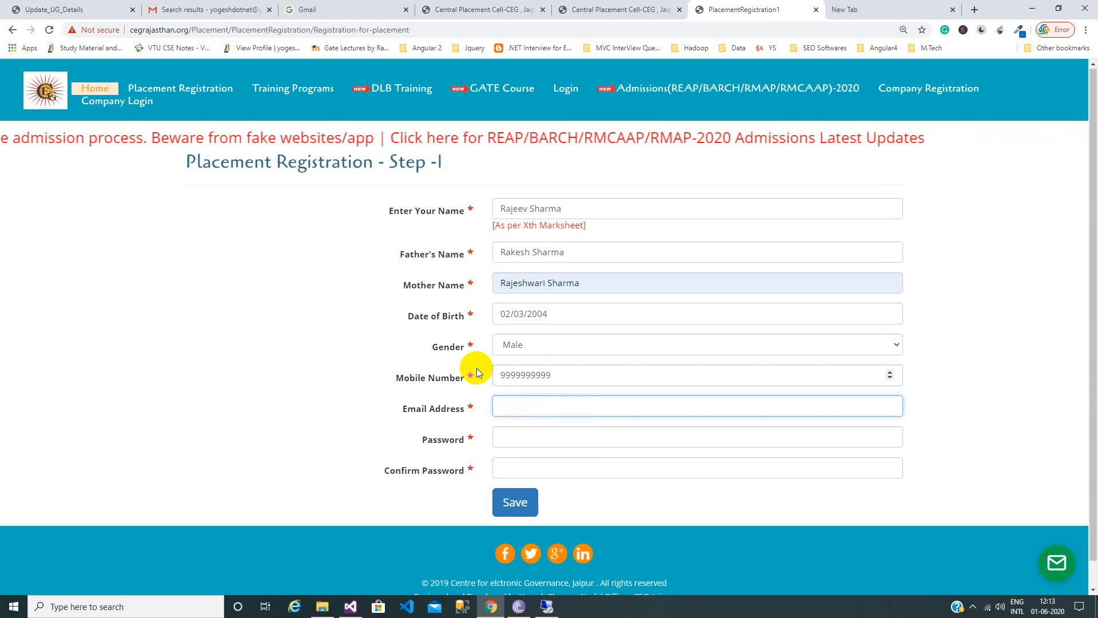
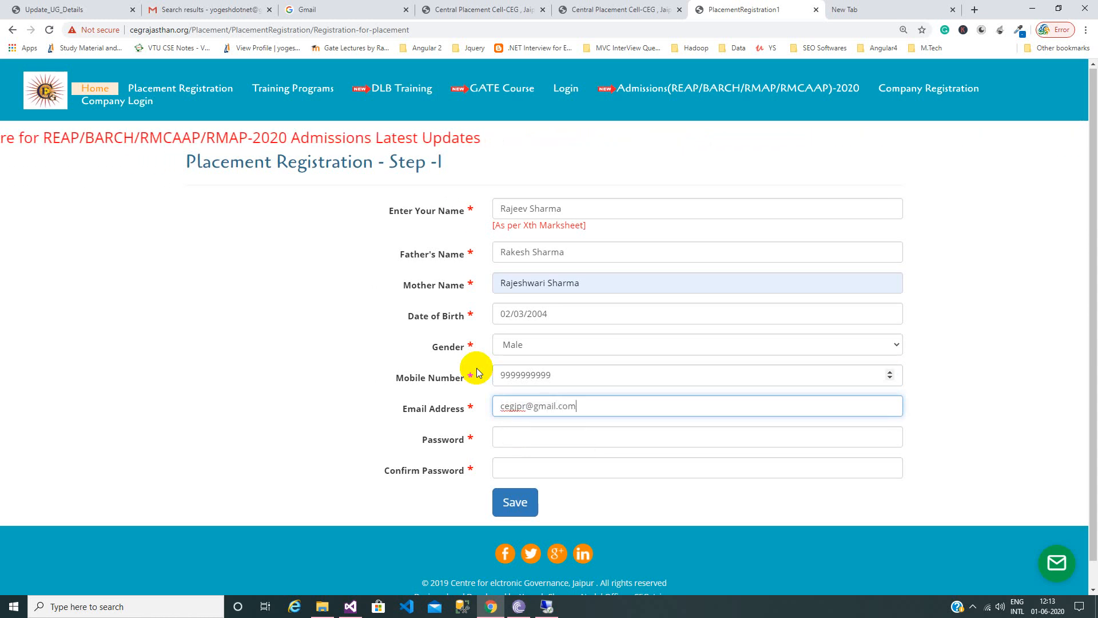
{"action": "key", "text": "Tab"}
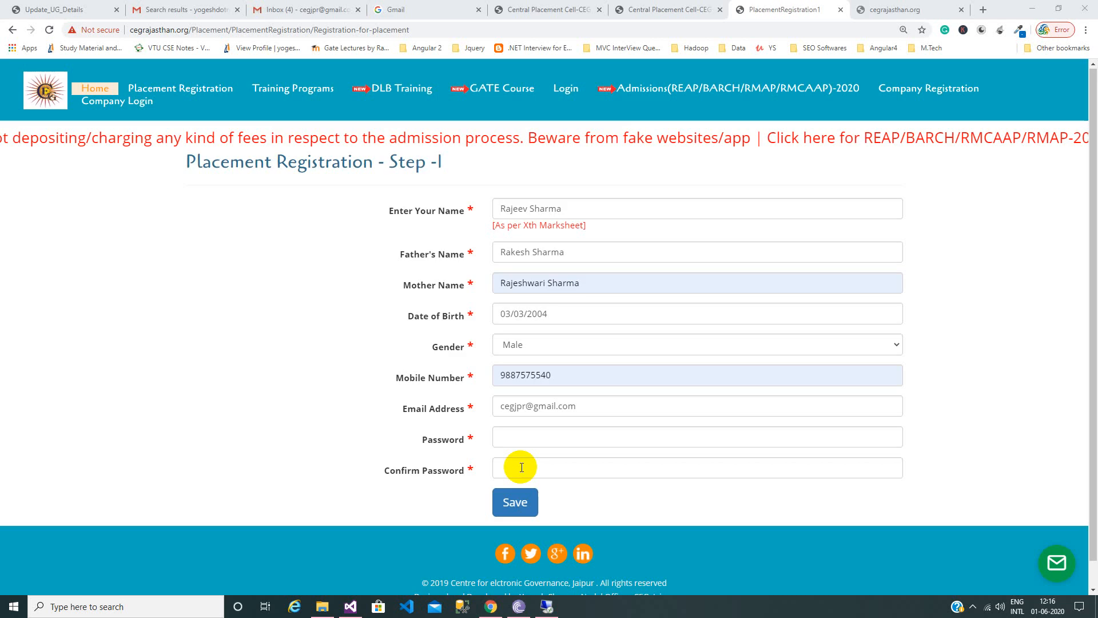
Enter and confirm the account password, save the registration, and go to the Gmail inbox.
{"action": "left_click", "coordinate": [532, 444]}
{"action": "type", "text": "••"}
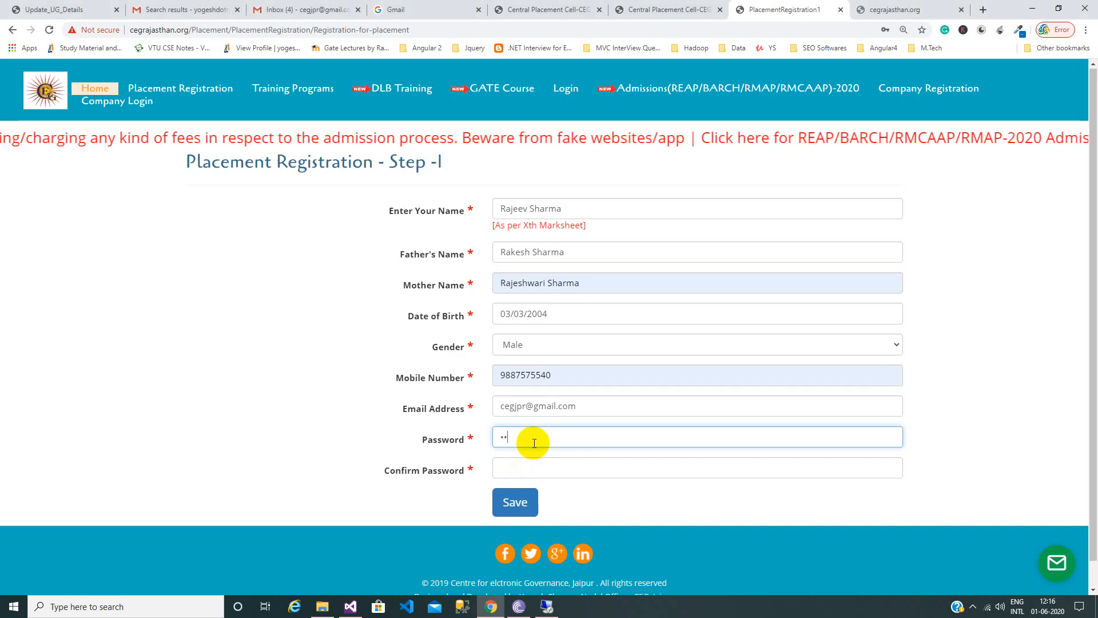
{"action": "type", "text": "••••••••"}
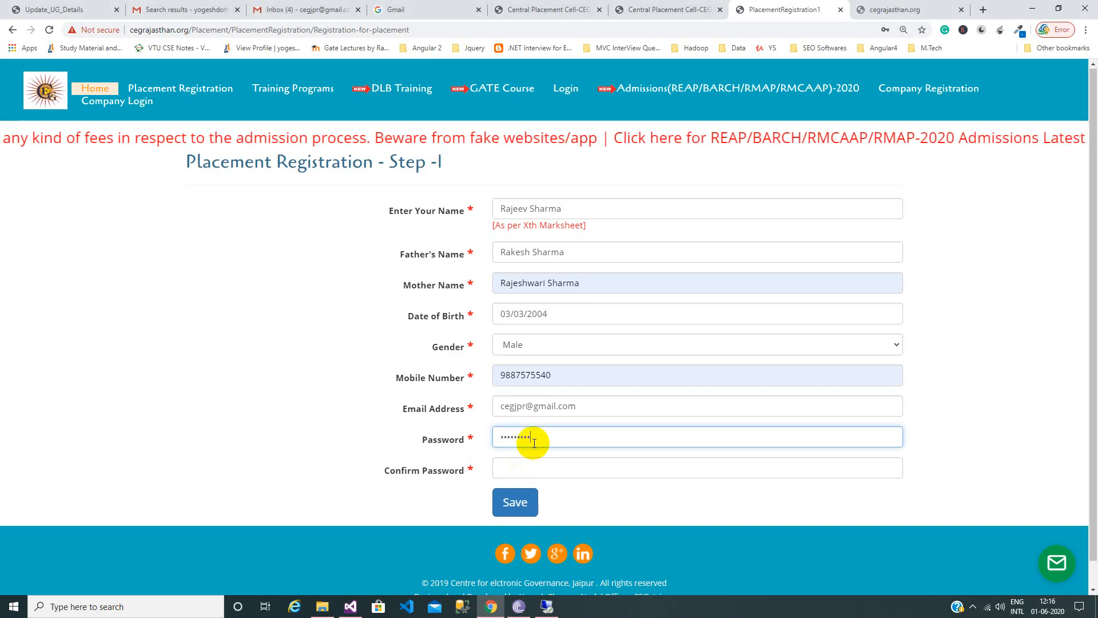
{"action": "key", "text": "Tab"}
{"action": "type", "text": "•••••••"}
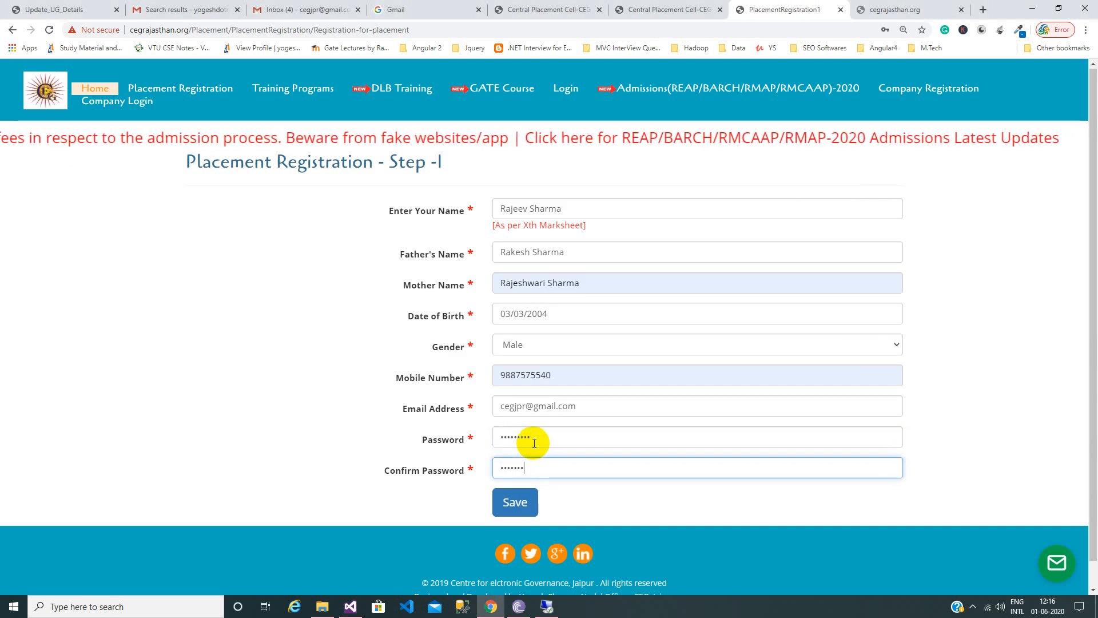
{"action": "type", "text": "••"}
{"action": "left_click", "coordinate": [515, 506]}
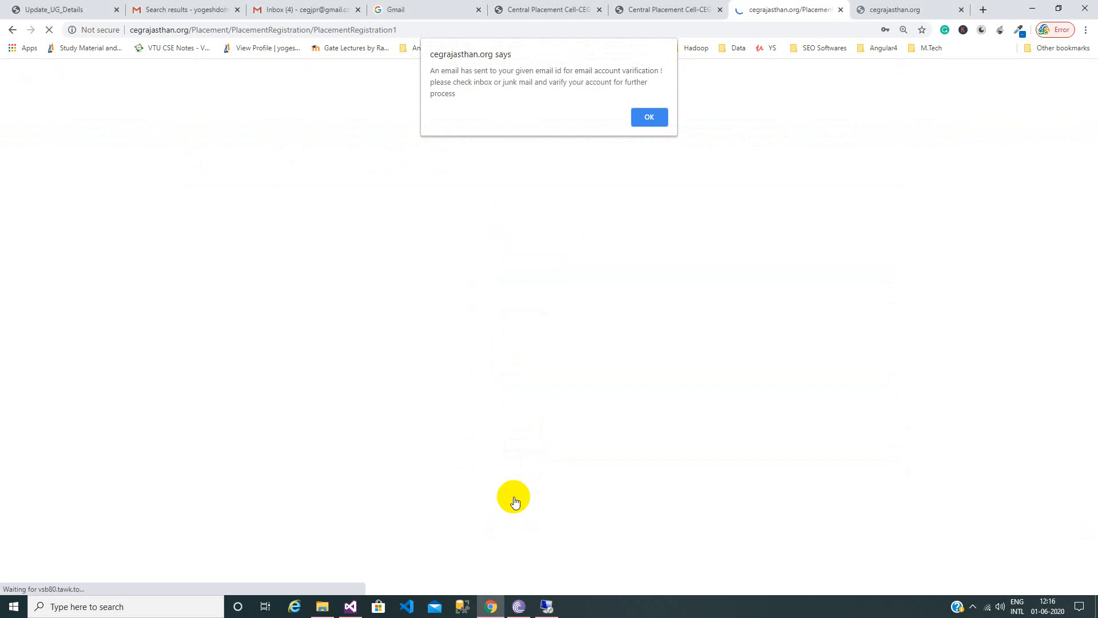
{"action": "left_click", "coordinate": [299, 10]}
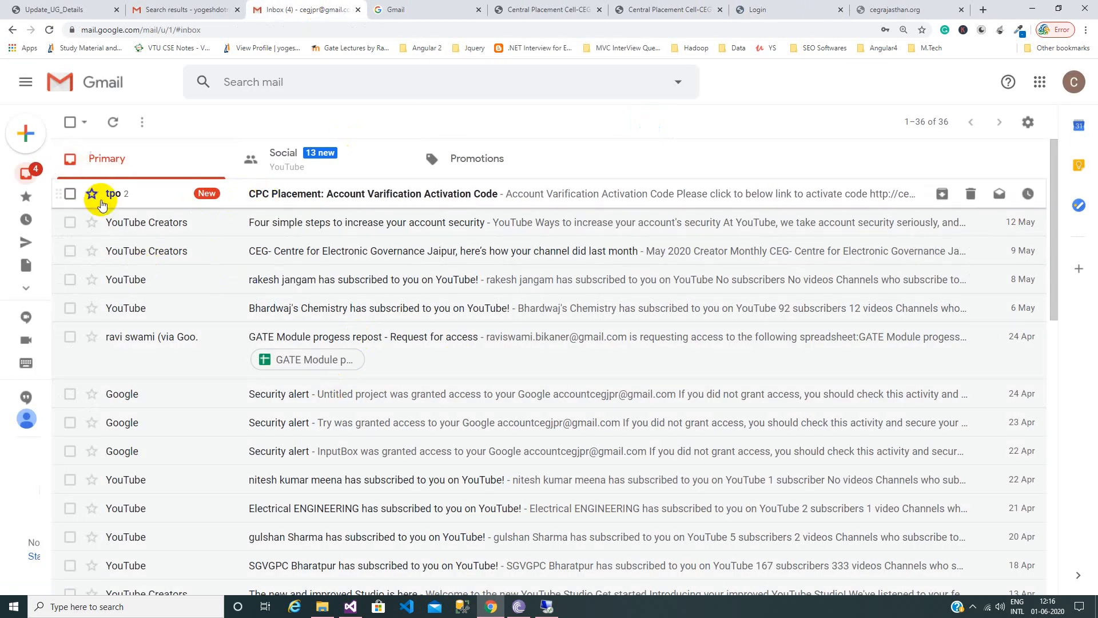
Check Spam, then open the CPC Placement activation e-mail in Inbox and follow its verification link.
{"action": "mouse_move", "coordinate": [26, 174]}
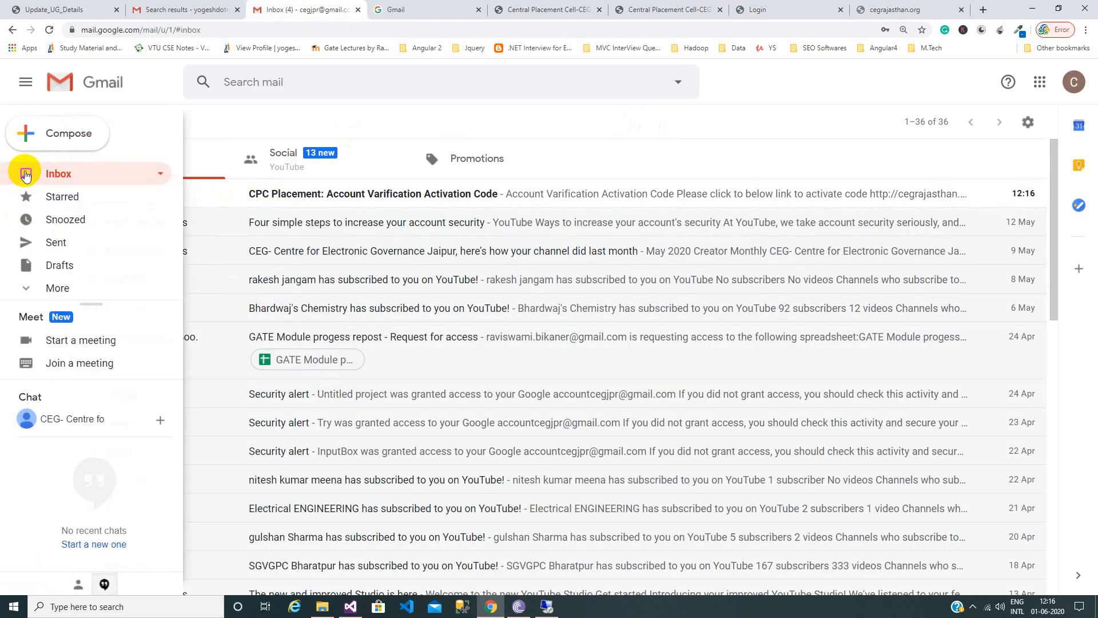
{"action": "left_click", "coordinate": [55, 288]}
{"action": "scroll", "coordinate": [101, 258], "scroll_direction": "down", "scroll_amount": 3}
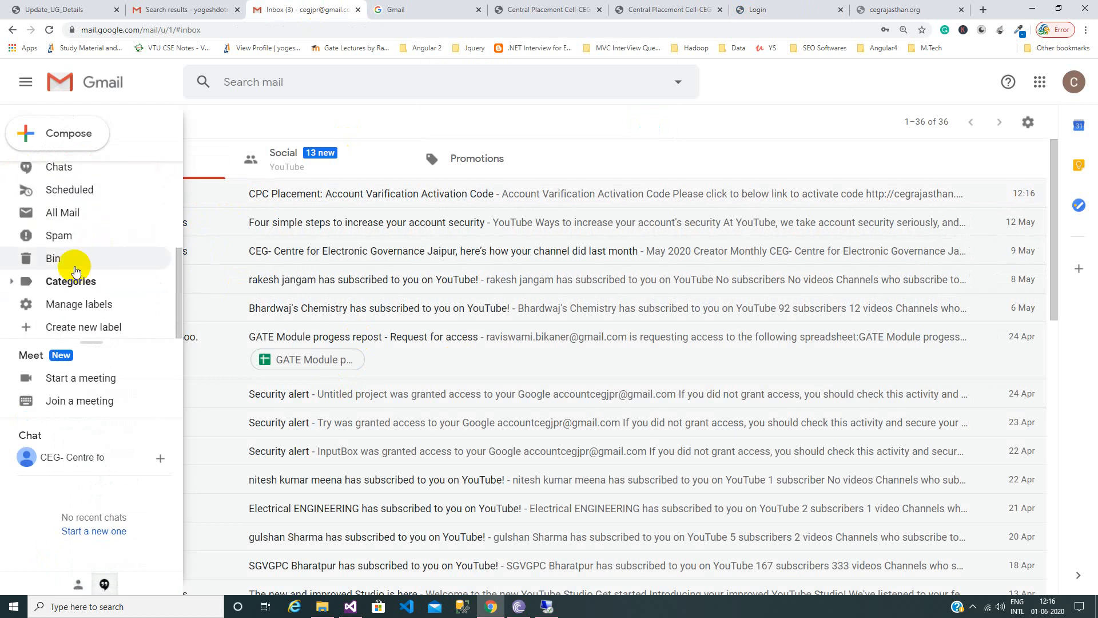
{"action": "left_click", "coordinate": [83, 240]}
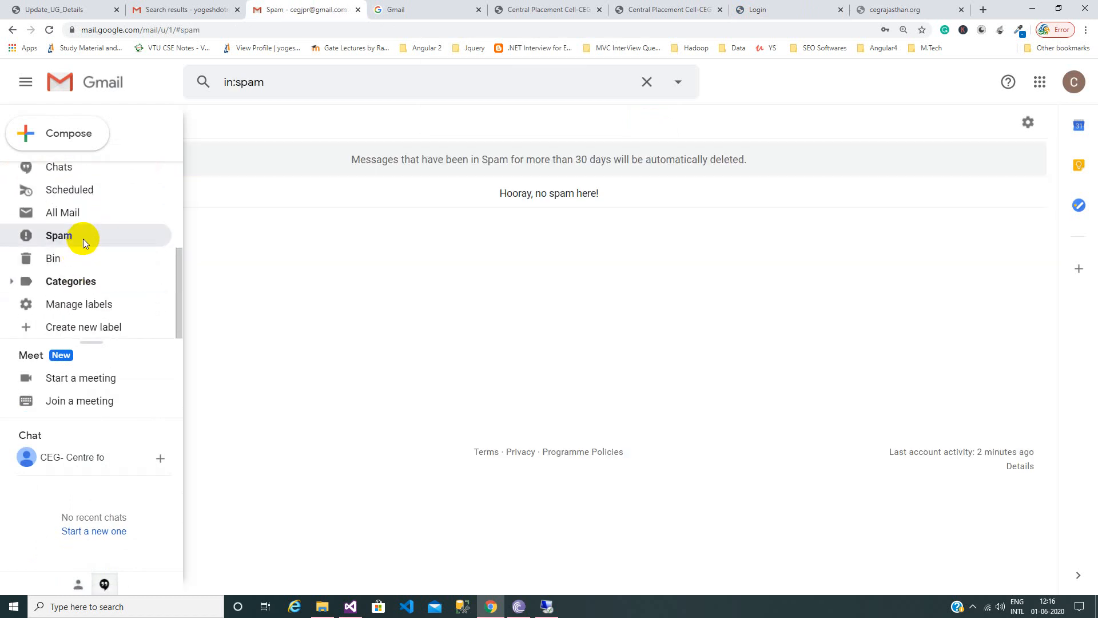
{"action": "scroll", "coordinate": [74, 190], "scroll_direction": "up", "scroll_amount": 3}
{"action": "left_click", "coordinate": [79, 182]}
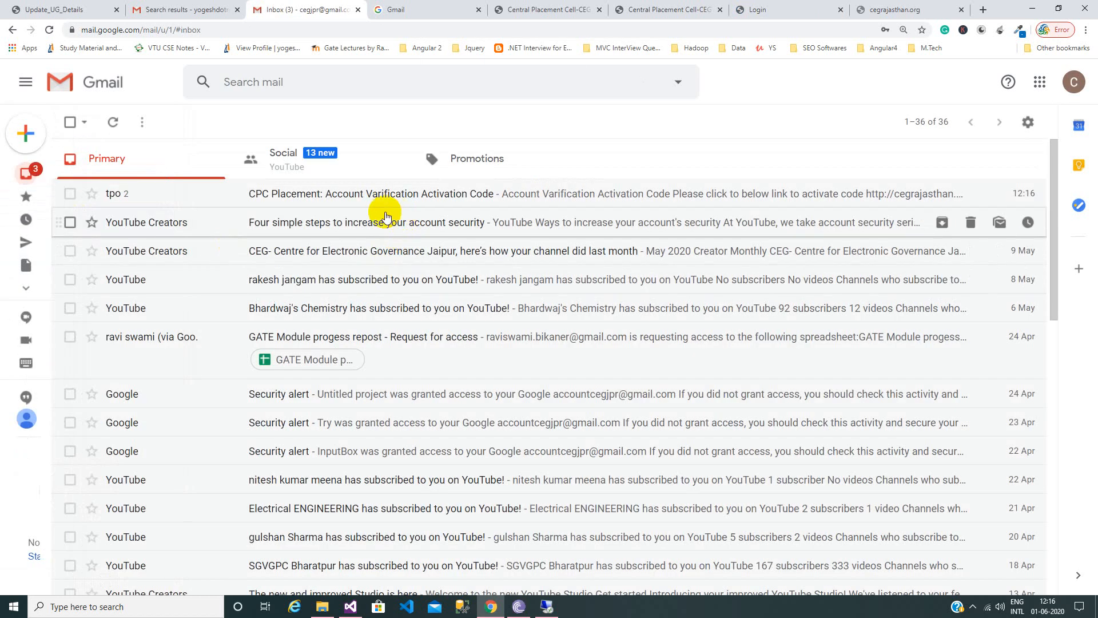
{"action": "left_click", "coordinate": [404, 193]}
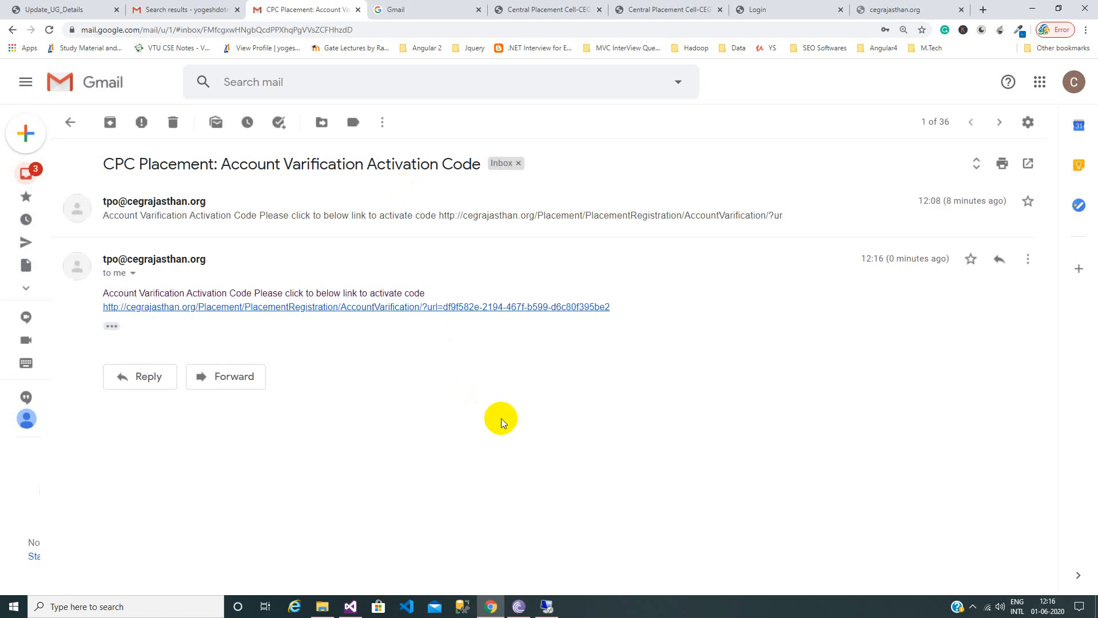
{"action": "left_click", "coordinate": [112, 327]}
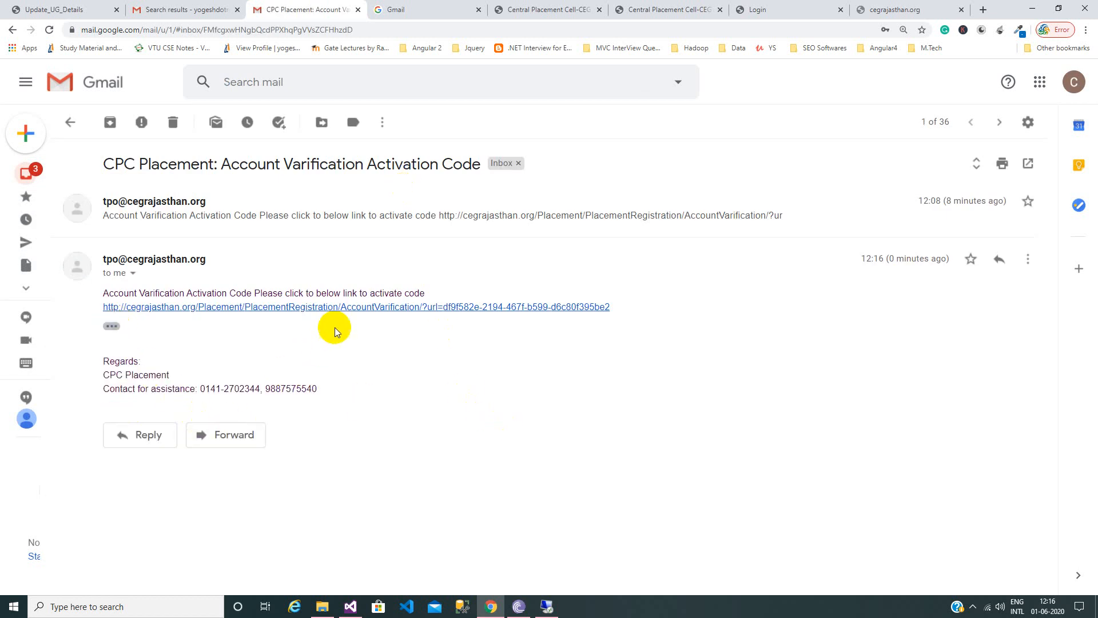
{"action": "left_click", "coordinate": [358, 308]}
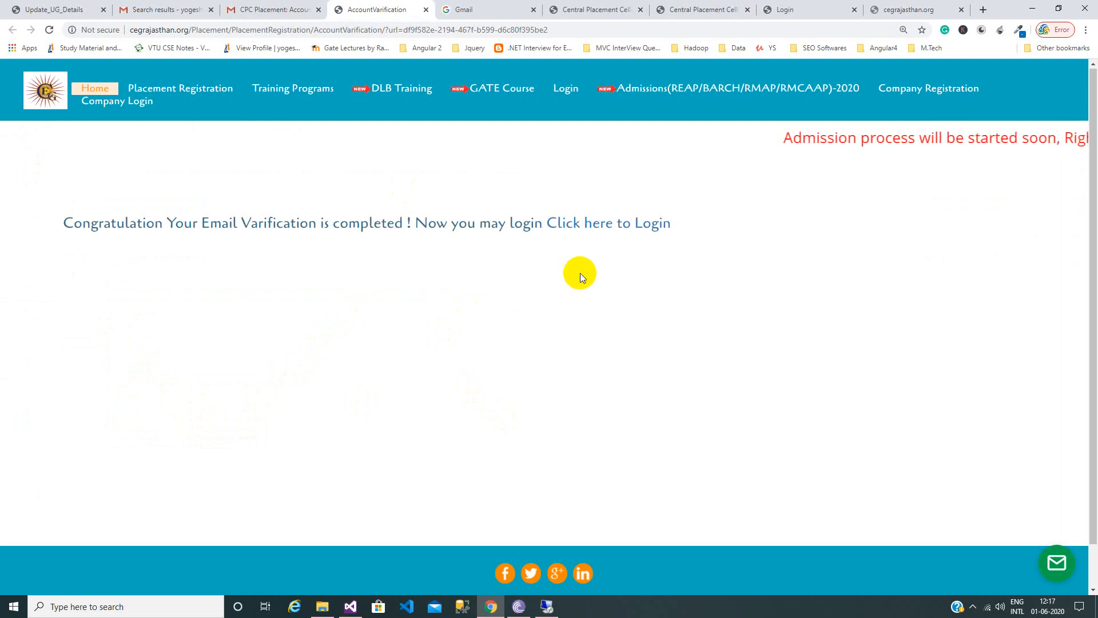
Go from the verification confirmation to the Login page and dismiss the saved e-mail suggestions.
{"action": "left_click", "coordinate": [608, 229]}
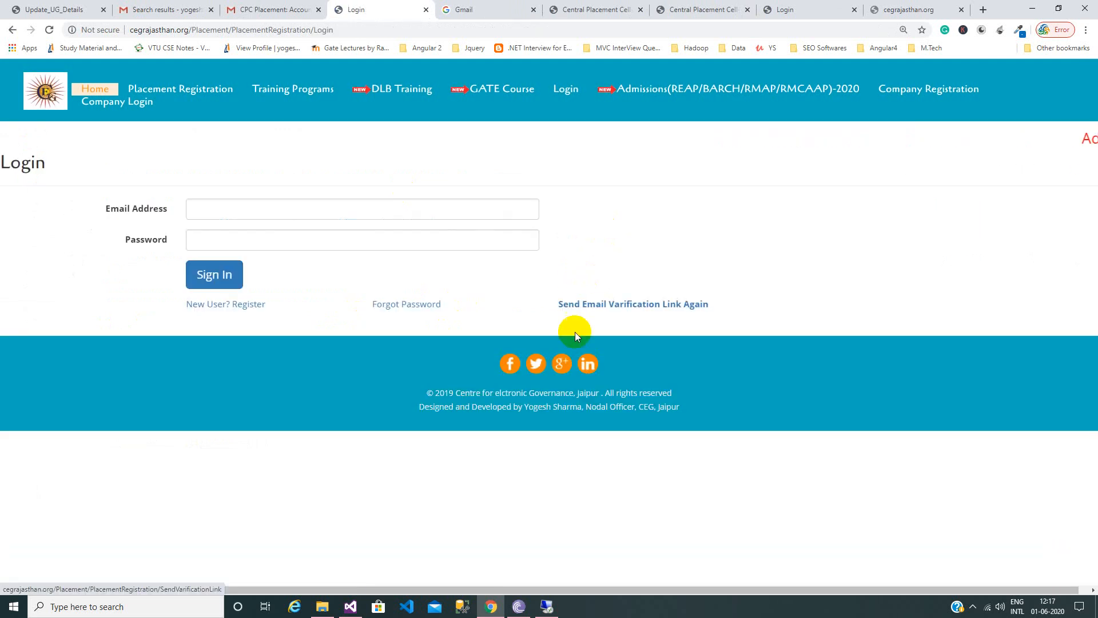
{"action": "left_click", "coordinate": [373, 213]}
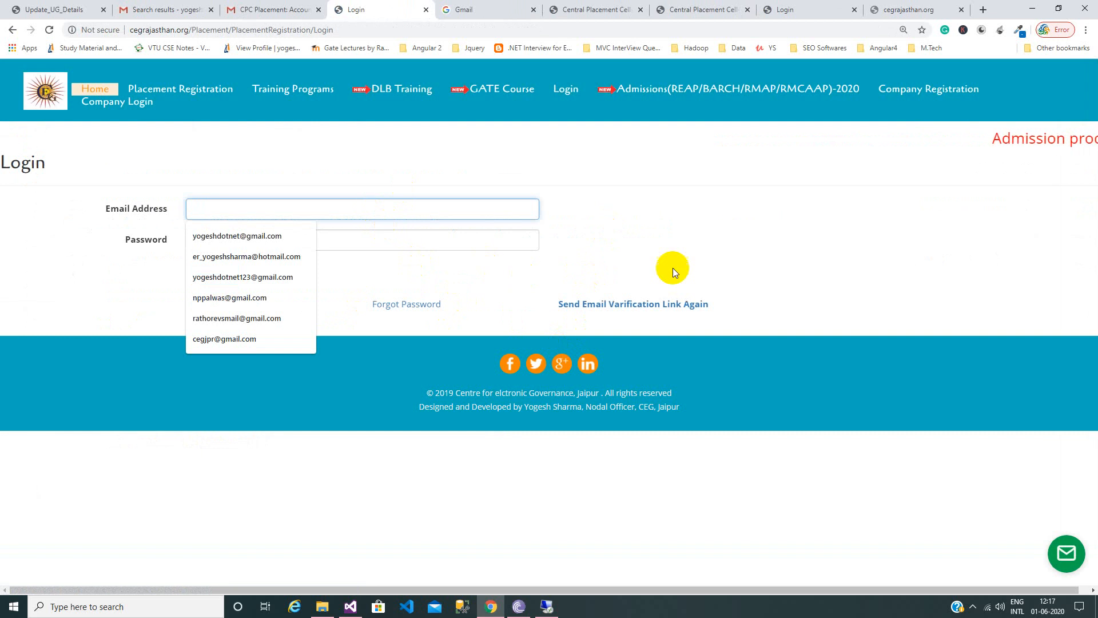
{"action": "left_click", "coordinate": [712, 214]}
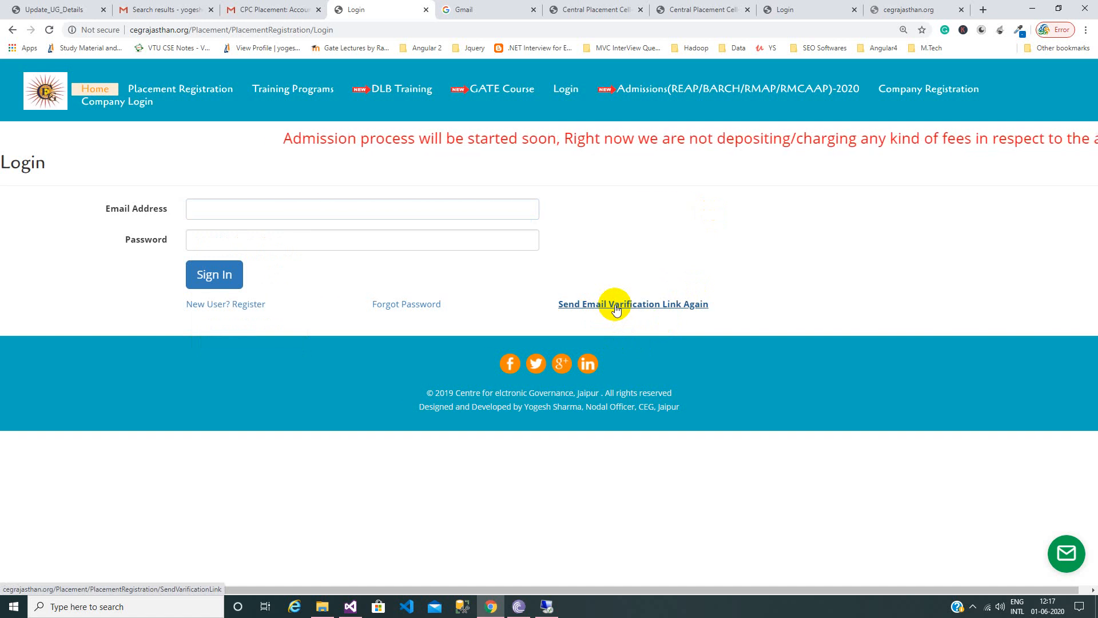
{"action": "left_click", "coordinate": [420, 309]}
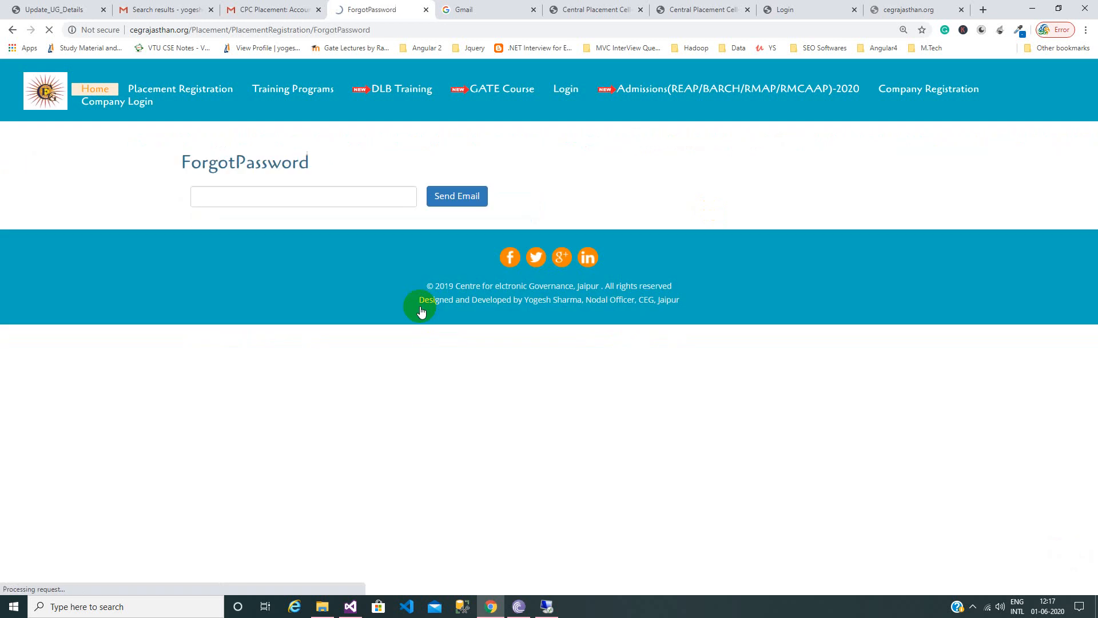
{"action": "left_click", "coordinate": [253, 204]}
{"action": "left_click", "coordinate": [40, 213]}
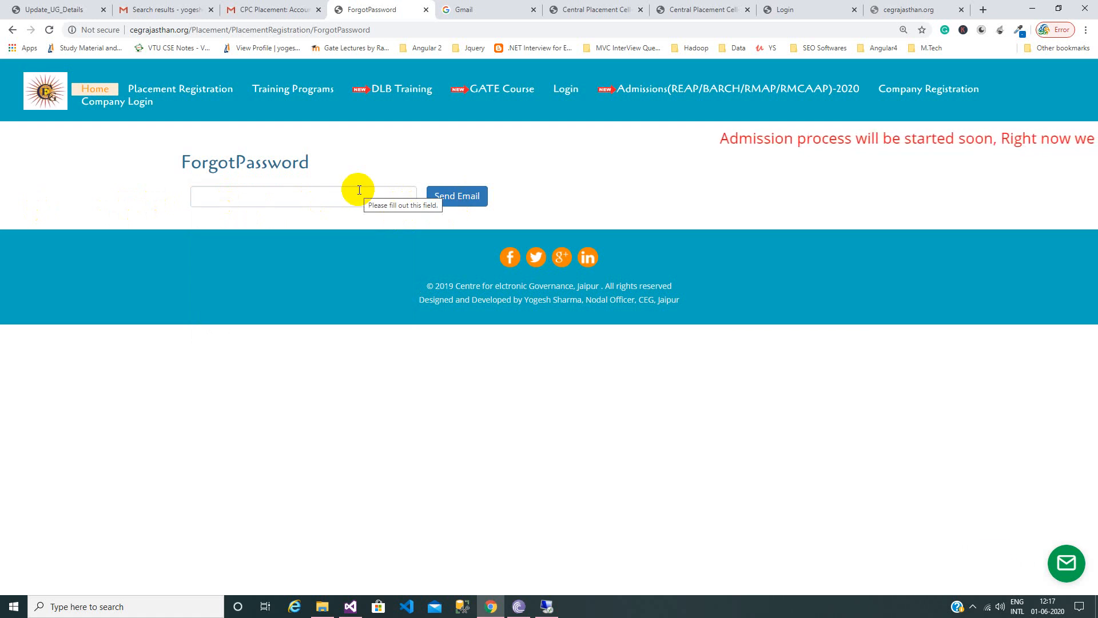
{"action": "left_click", "coordinate": [11, 32]}
{"action": "left_click", "coordinate": [242, 200]}
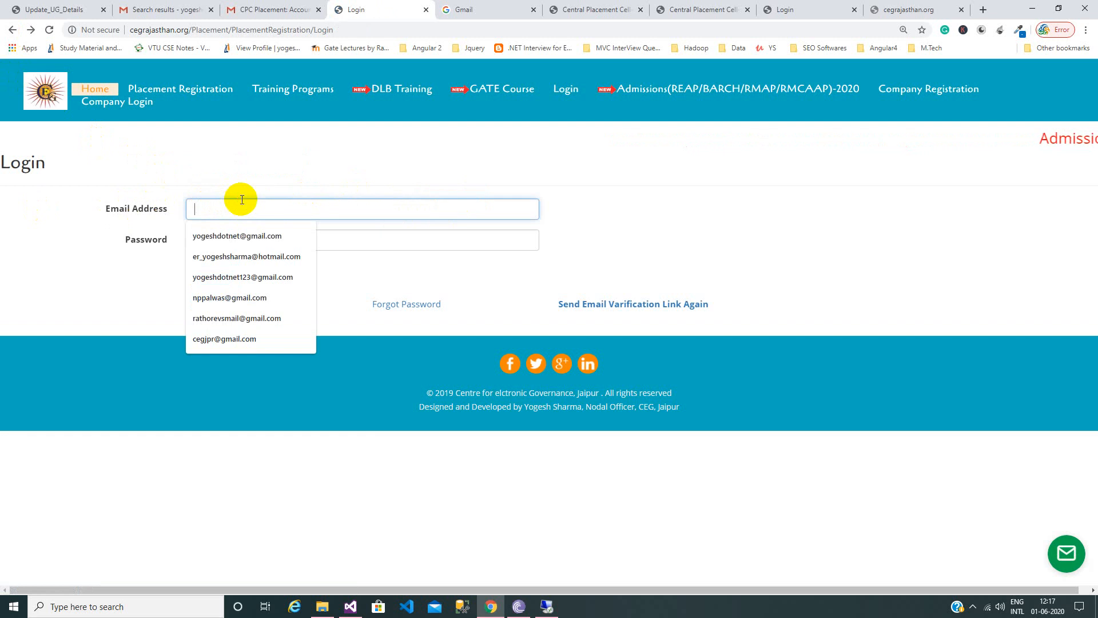
{"action": "type", "text": "ceg"}
Sign in with the suggested account e-mail and the account password.
{"action": "key", "text": "Down"}
{"action": "key", "text": "Return"}
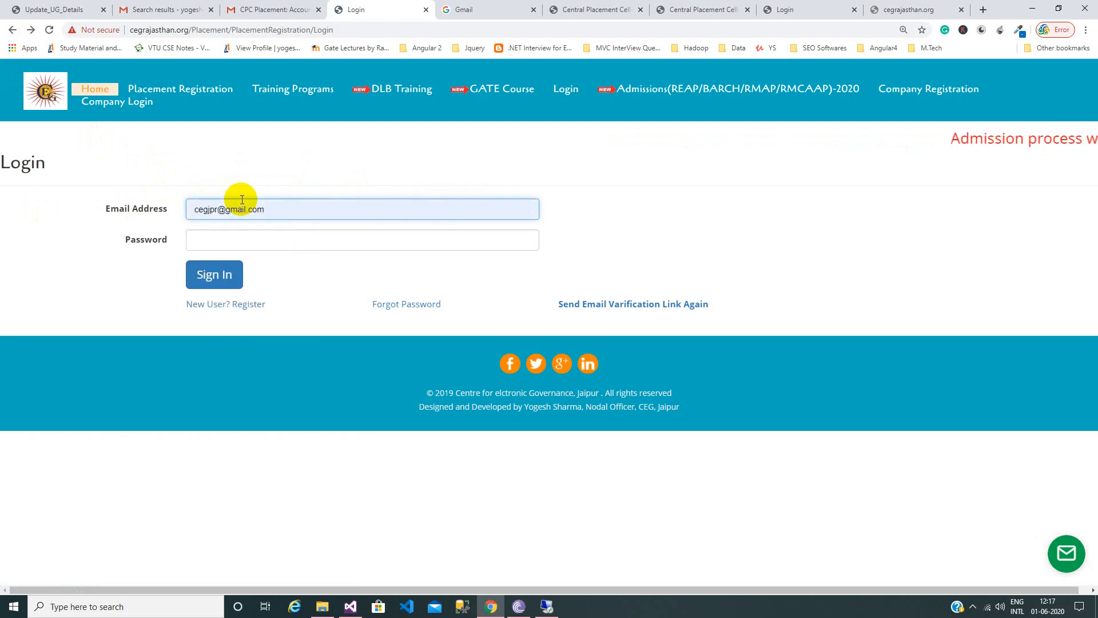
{"action": "key", "text": "Tab"}
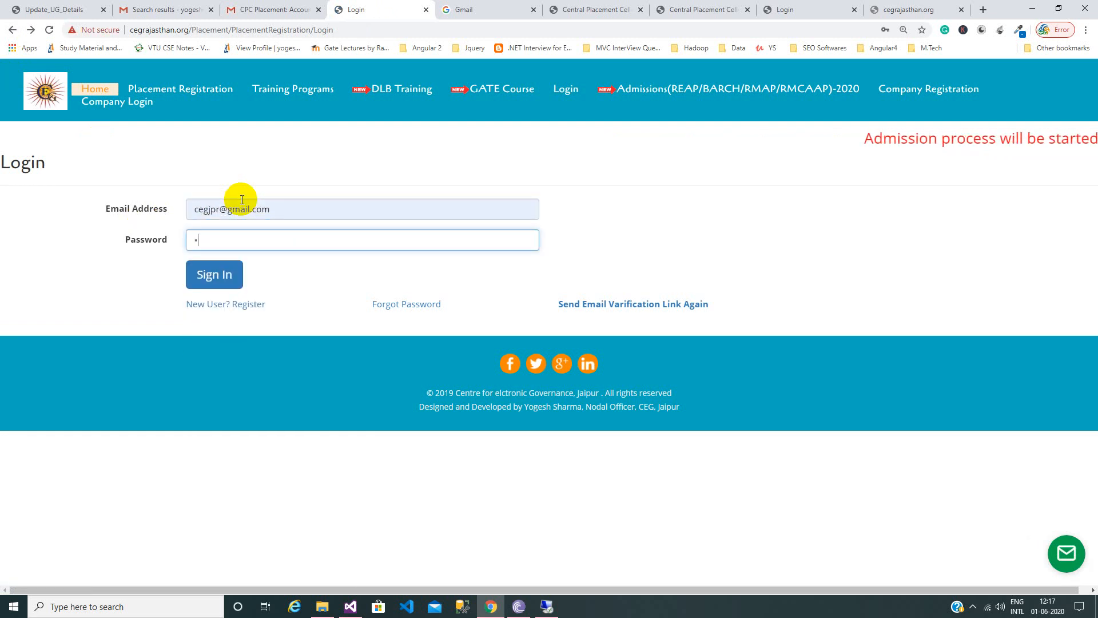
{"action": "type", "text": "•••••••••"}
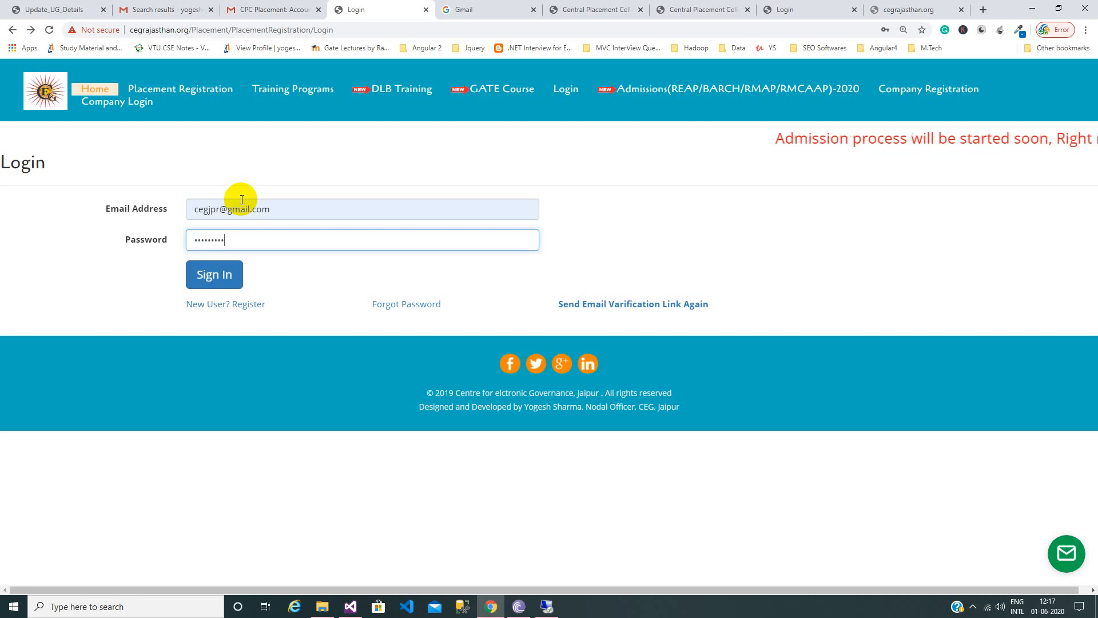
{"action": "left_click", "coordinate": [232, 279]}
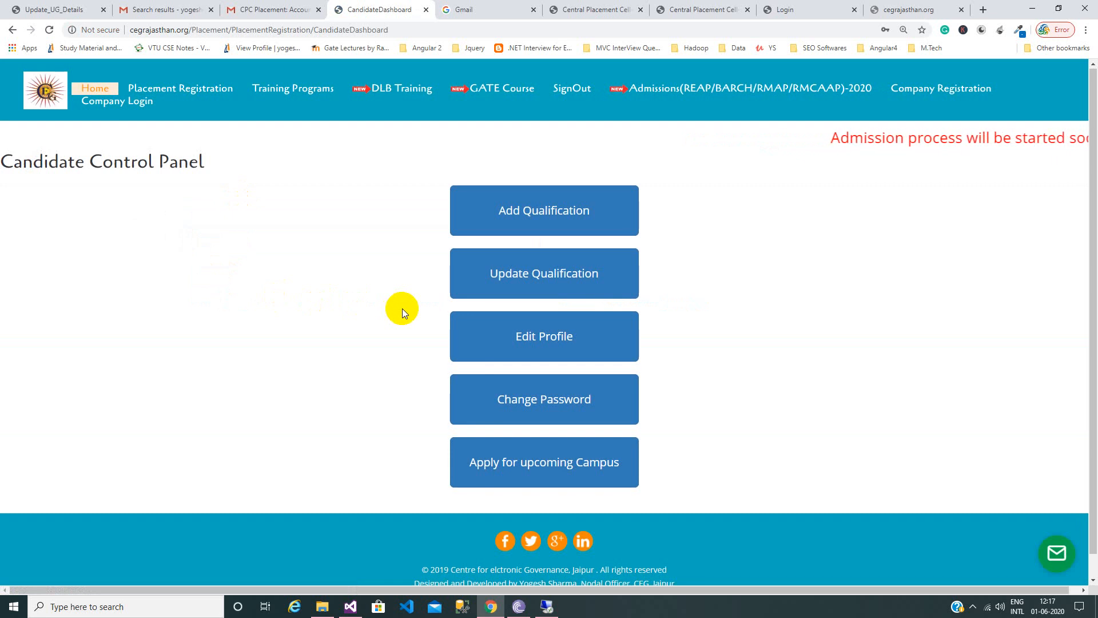
Open Add Qualification from the Candidate Control Panel.
{"action": "left_click", "coordinate": [526, 202]}
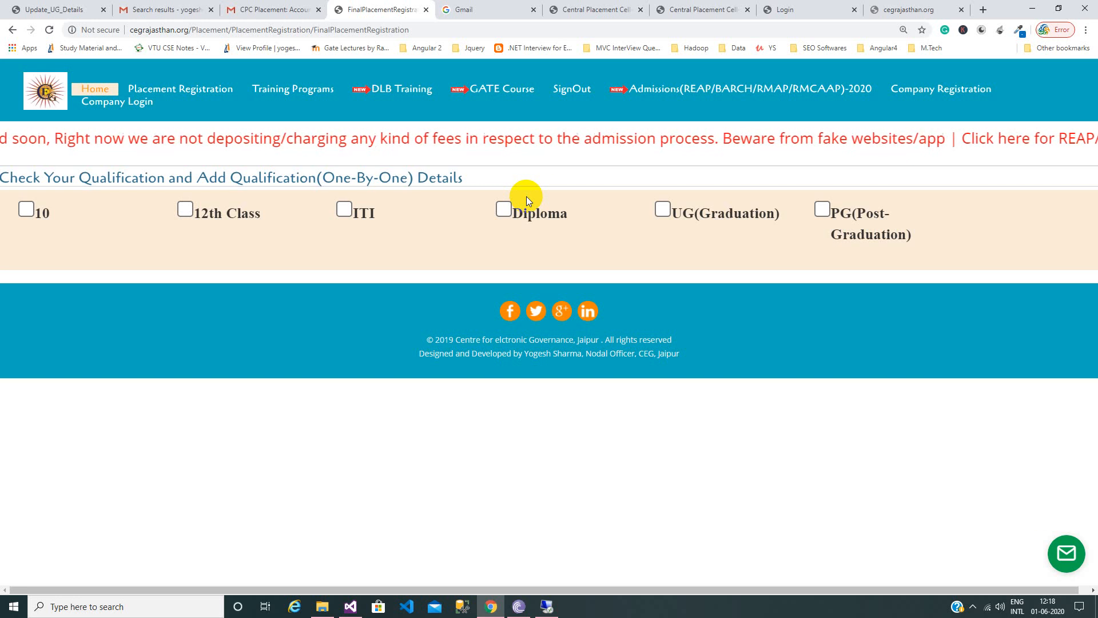
Start 10th details with the Rajasthan, Ajmer board, school Anand Vidya Mandir, place Jaipur.
{"action": "left_click", "coordinate": [29, 208]}
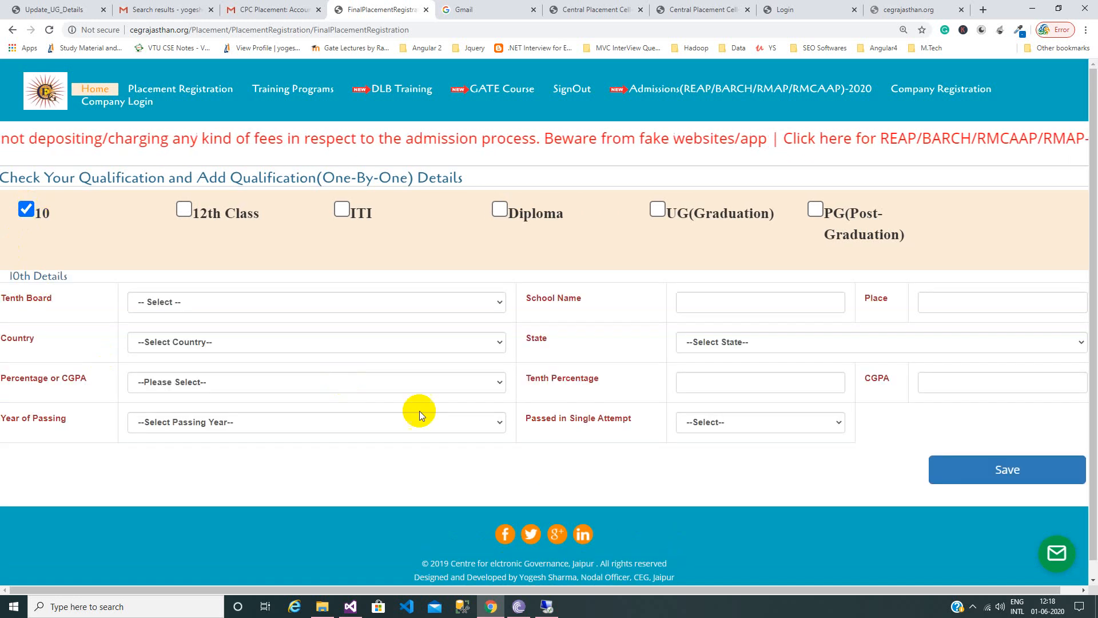
{"action": "scroll", "coordinate": [419, 410], "scroll_direction": "down", "scroll_amount": 1}
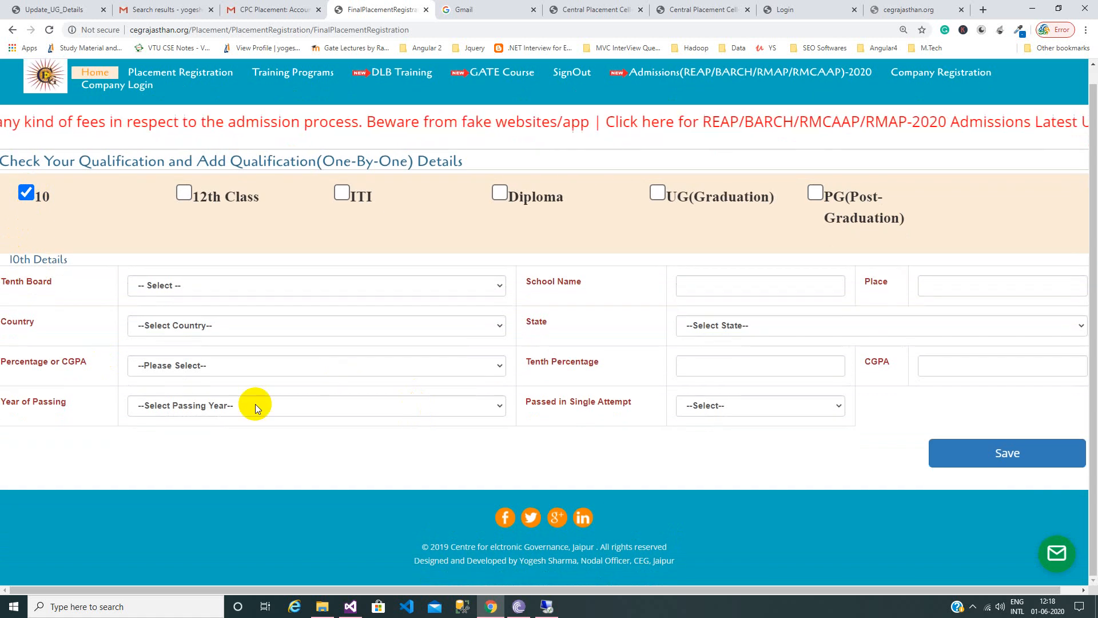
{"action": "left_click", "coordinate": [298, 287]}
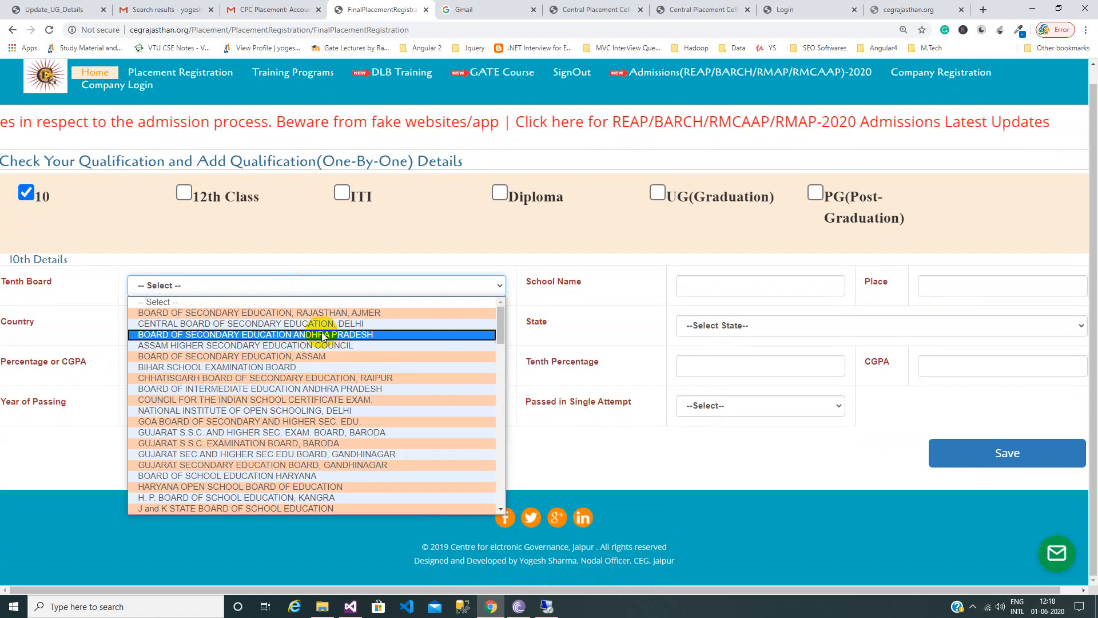
{"action": "left_click", "coordinate": [332, 312]}
{"action": "left_click", "coordinate": [711, 285]}
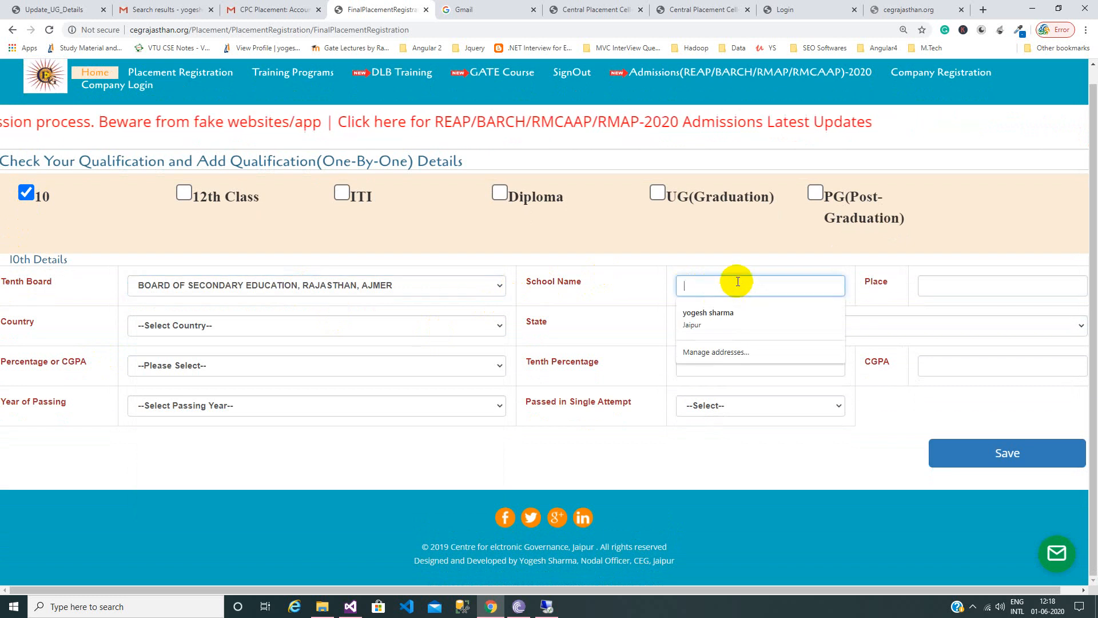
{"action": "type", "text": "Anand "}
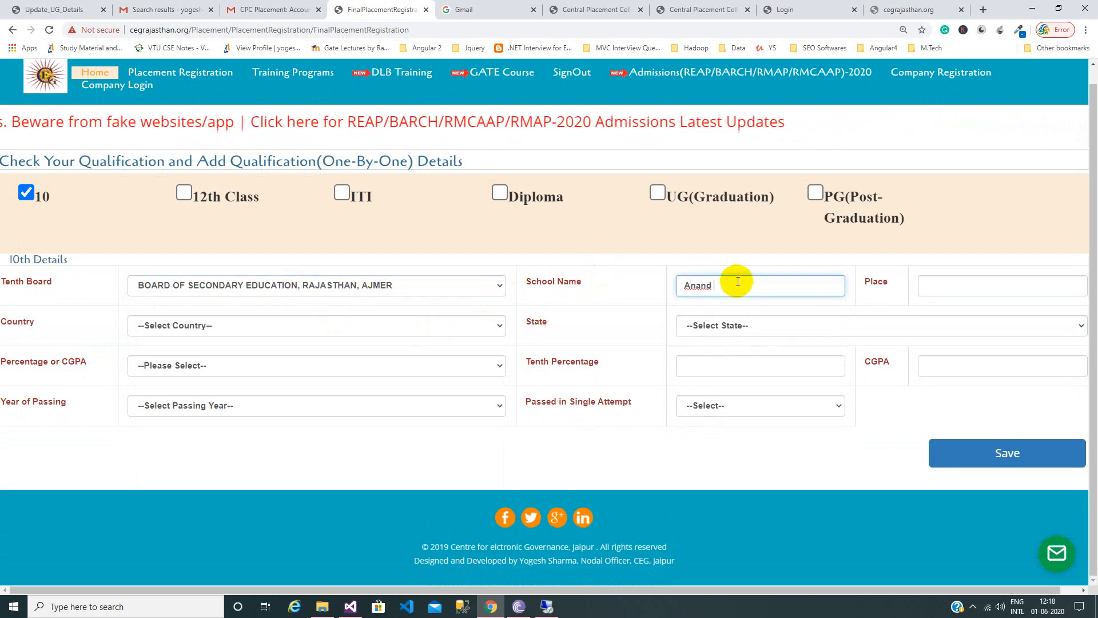
{"action": "type", "text": "Vidya"}
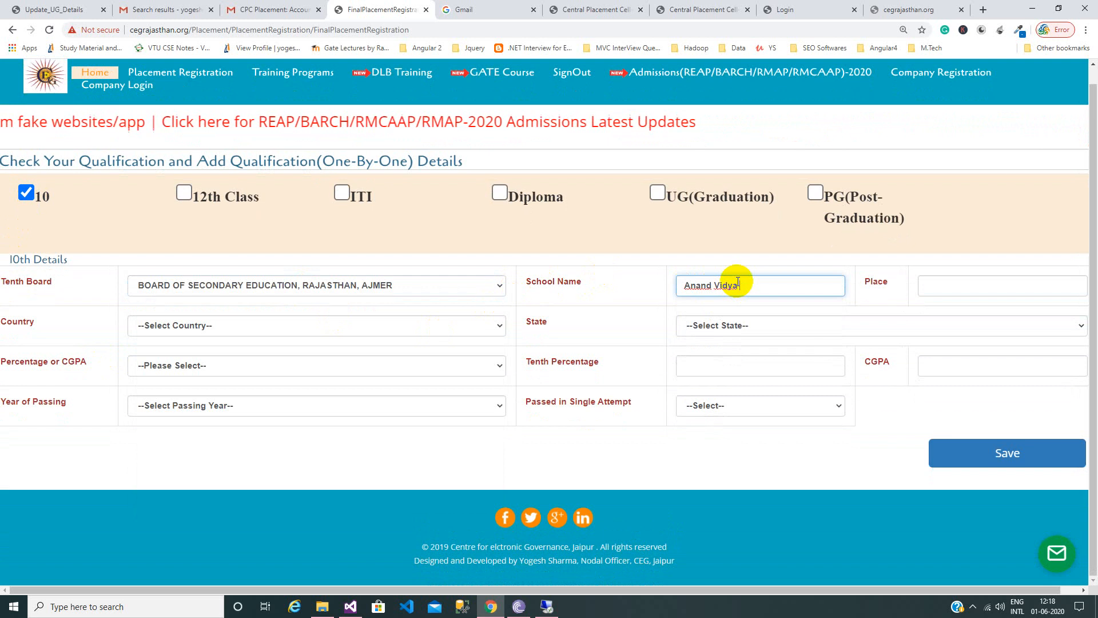
{"action": "type", "text": " Mandir"}
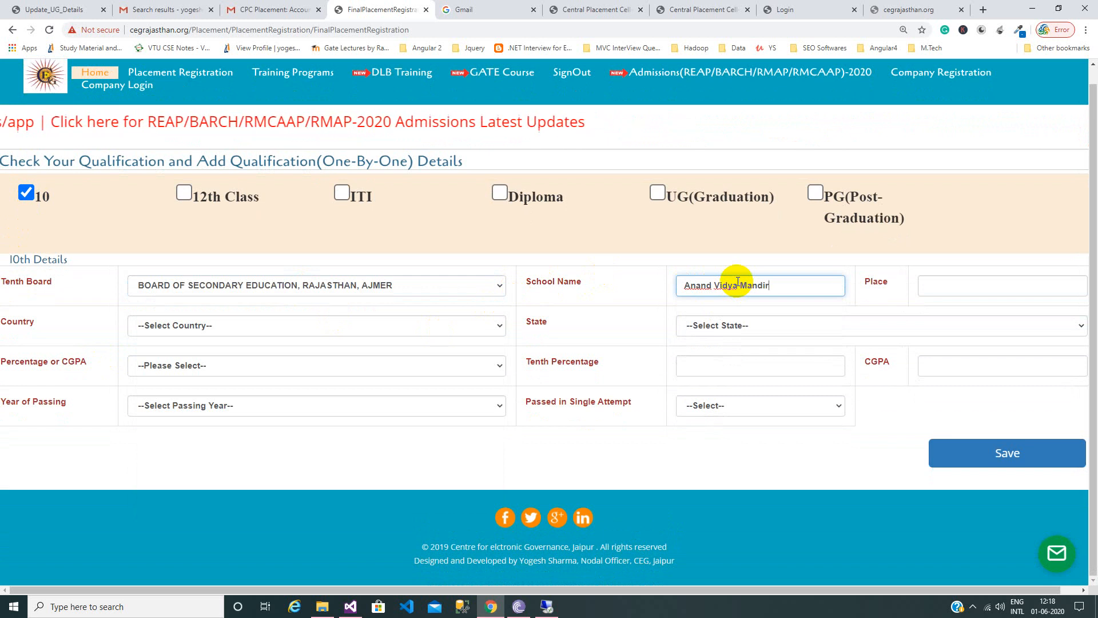
{"action": "key", "text": "Tab"}
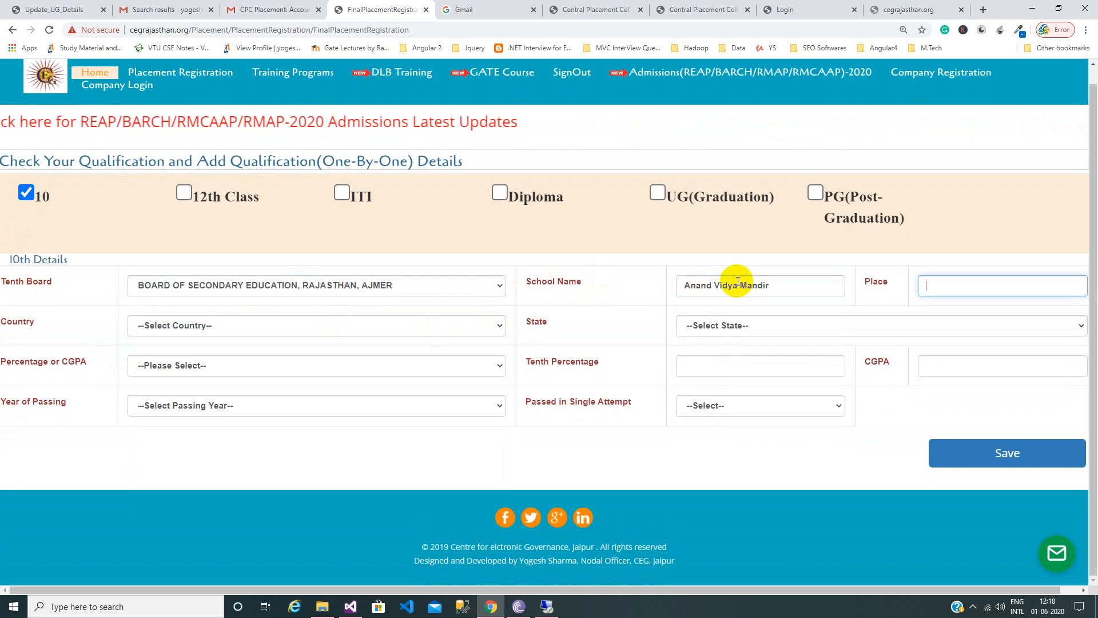
{"action": "type", "text": "Jaipur"}
{"action": "key", "text": "Tab"}
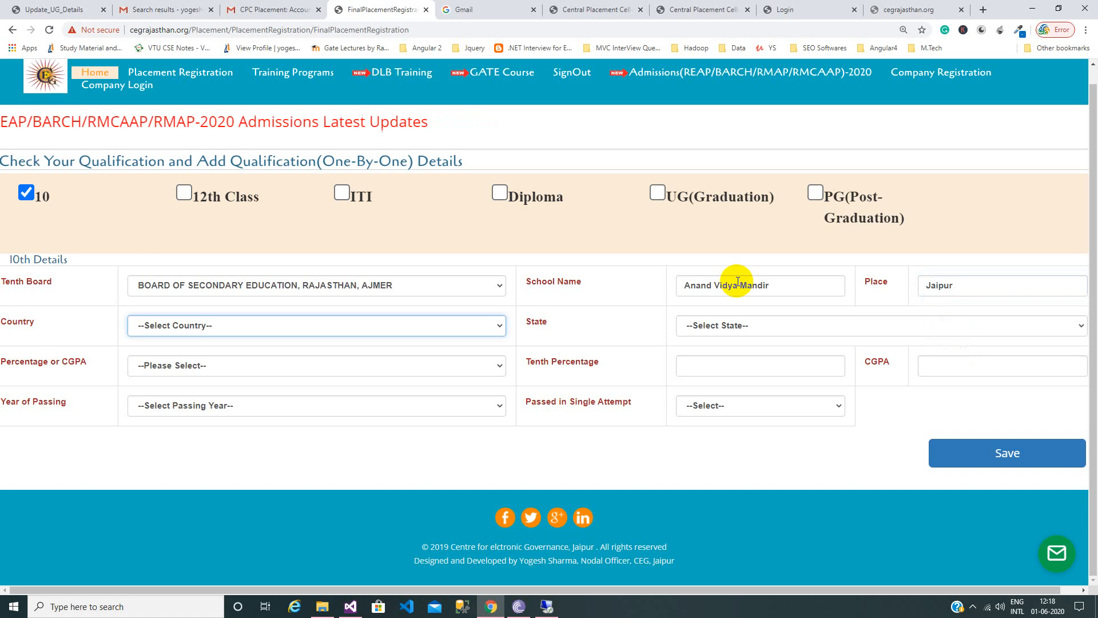
Set the 10th details' country to India and state to Rajasthan.
{"action": "left_click", "coordinate": [426, 332]}
{"action": "key", "text": "i"}
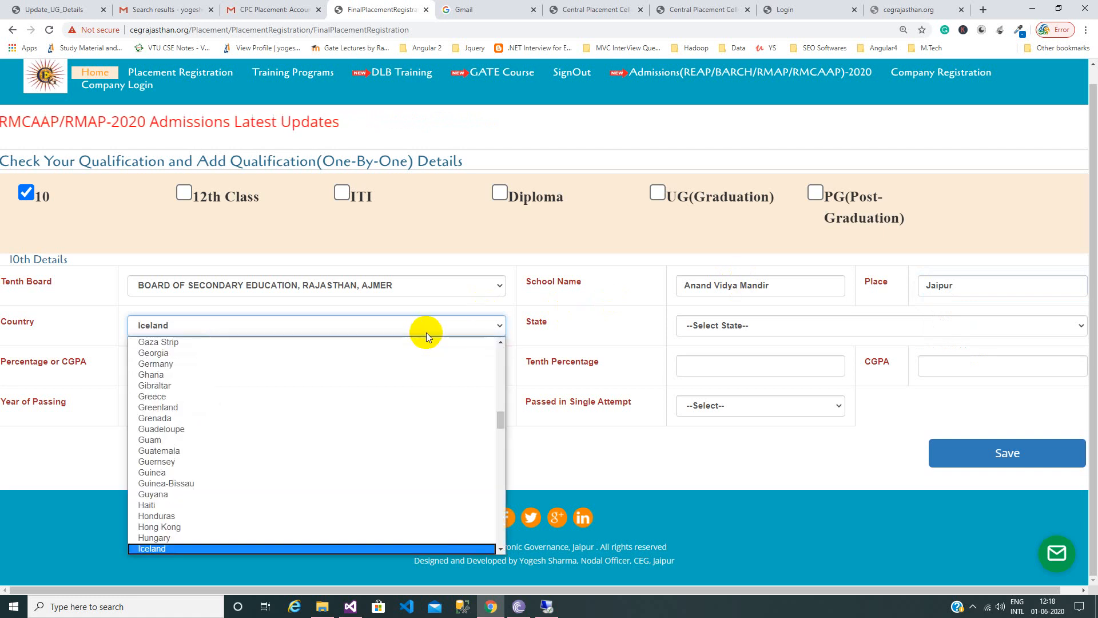
{"action": "key", "text": "n"}
{"action": "key", "text": "Return"}
{"action": "key", "text": "Tab"}
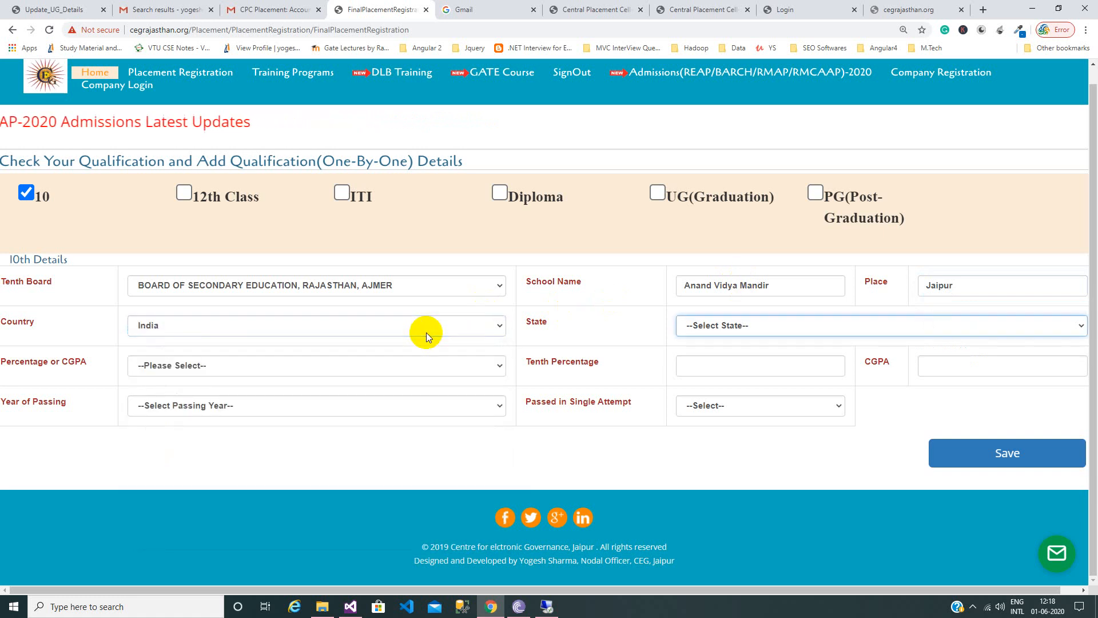
{"action": "left_click", "coordinate": [691, 331]}
{"action": "key", "text": "r"}
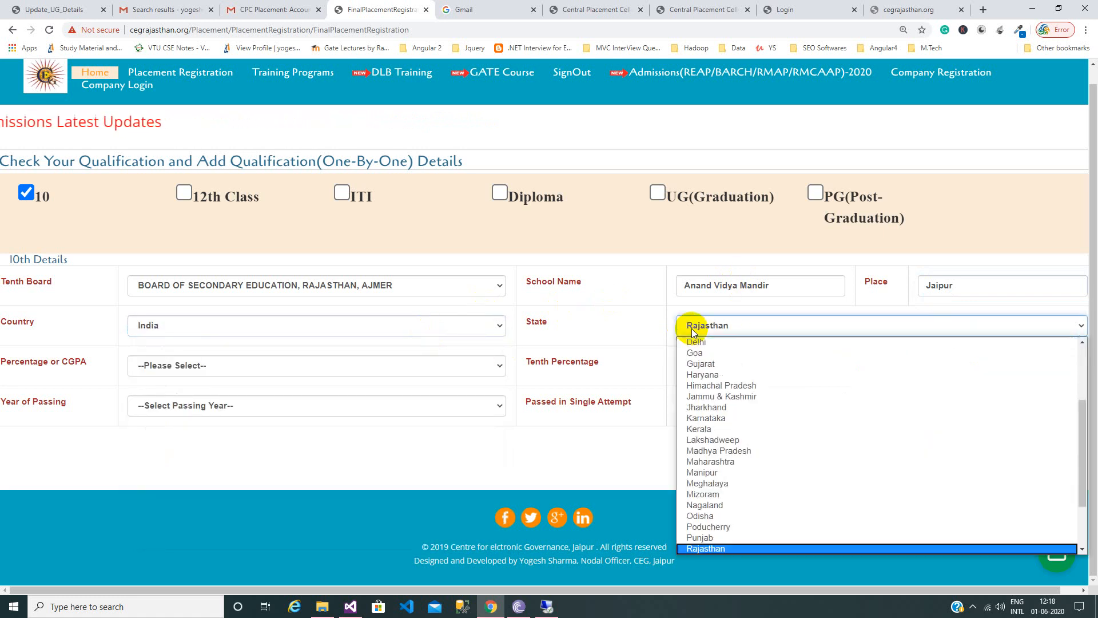
{"action": "key", "text": "Return"}
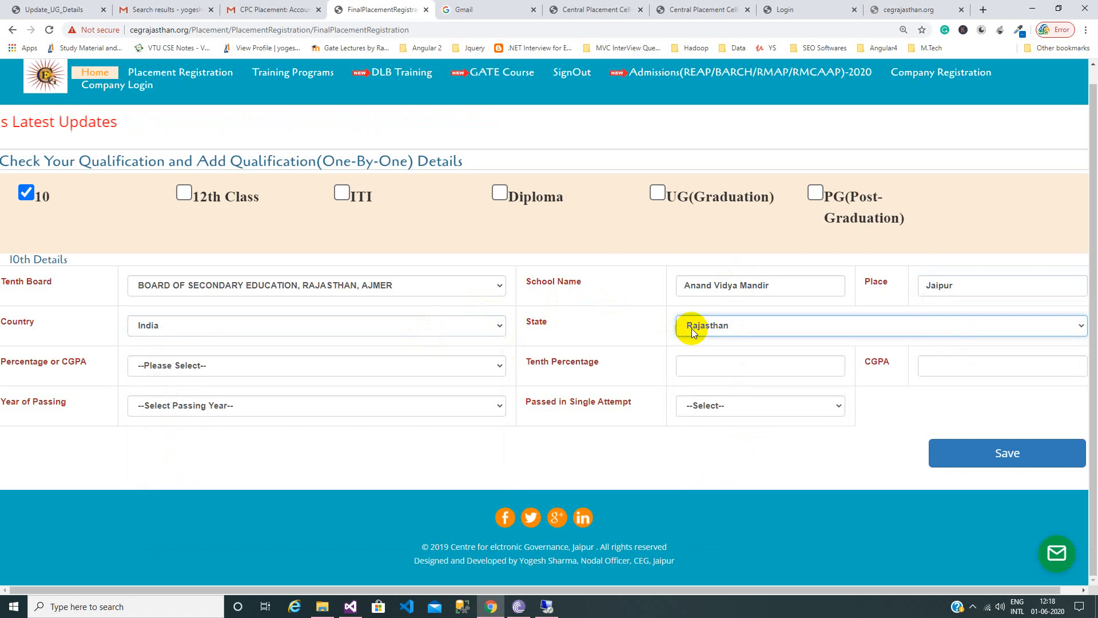
{"action": "left_click", "coordinate": [257, 366]}
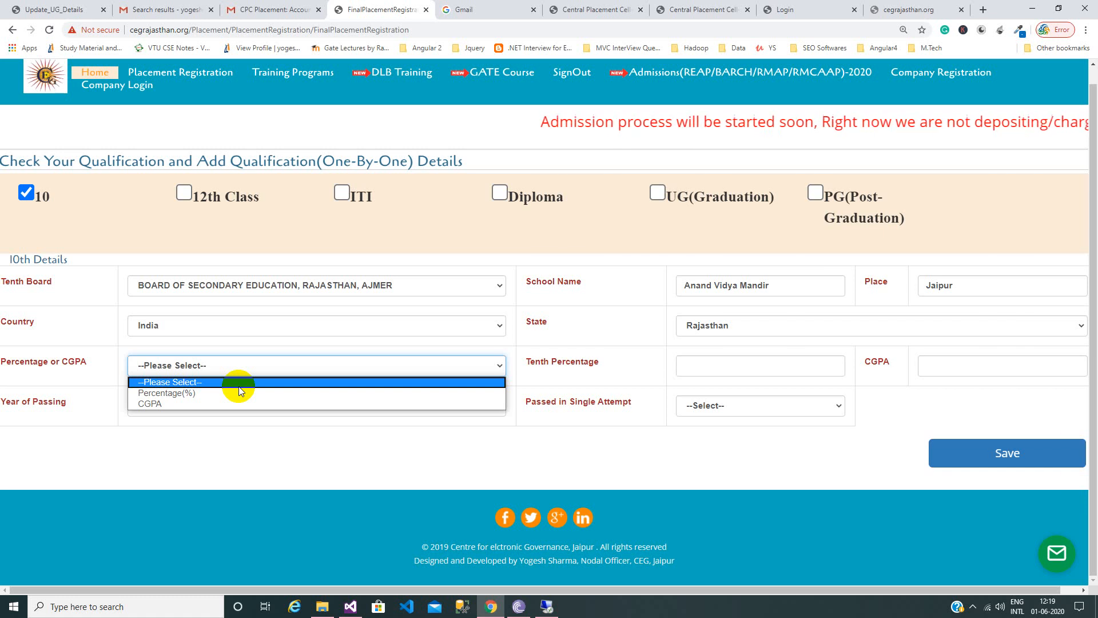
Enter 80 percent, passing year 2002 and single attempt Yes, then save the 10th details.
{"action": "left_click", "coordinate": [226, 392]}
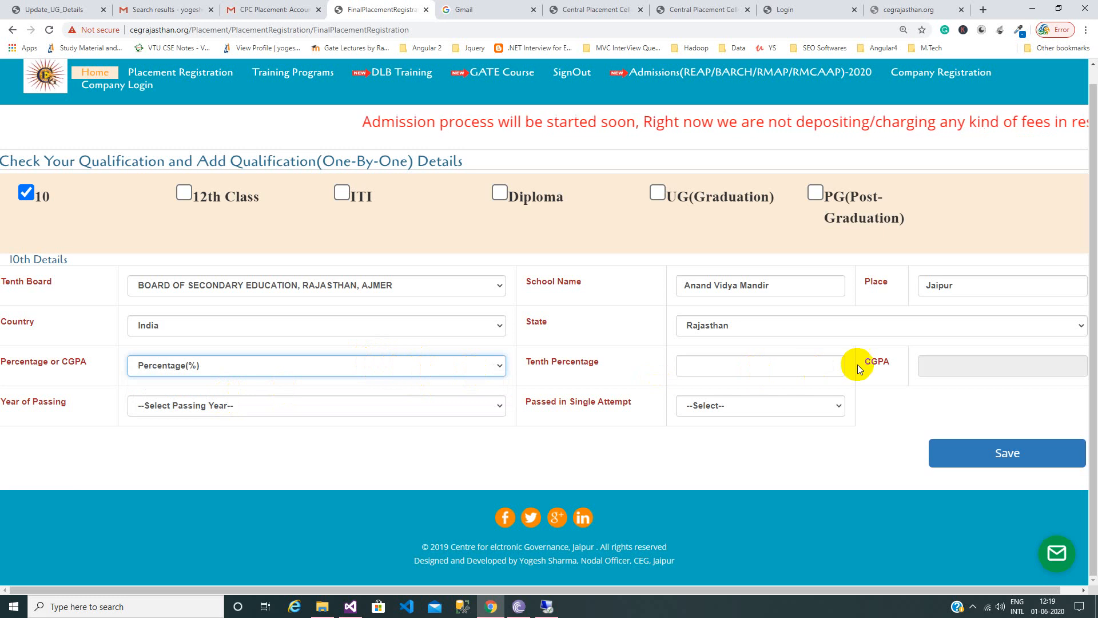
{"action": "left_click", "coordinate": [724, 373]}
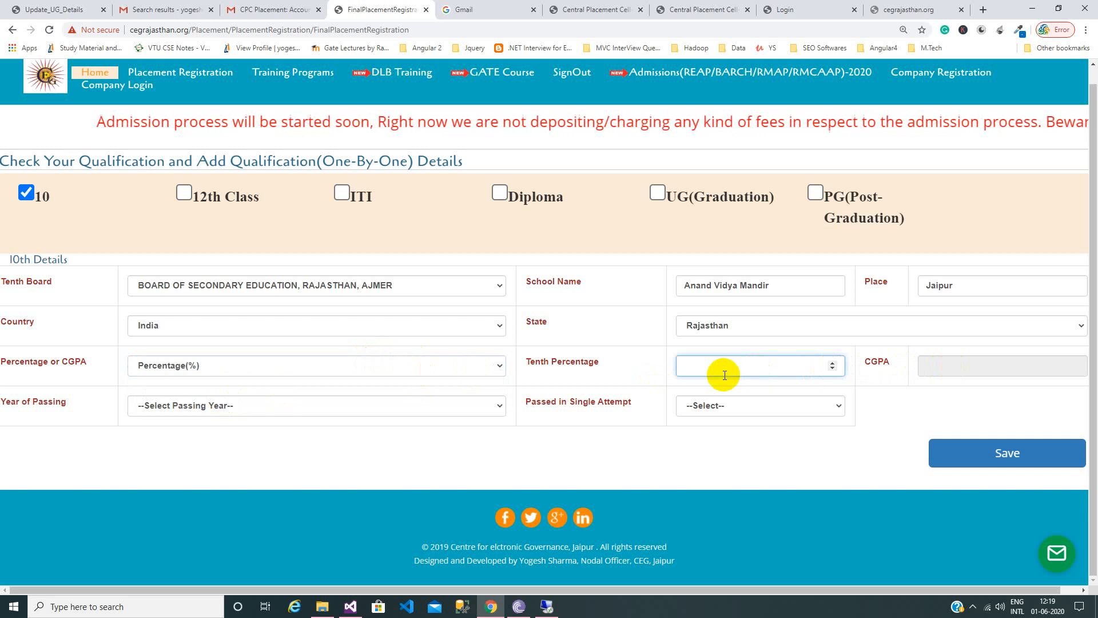
{"action": "type", "text": "80"}
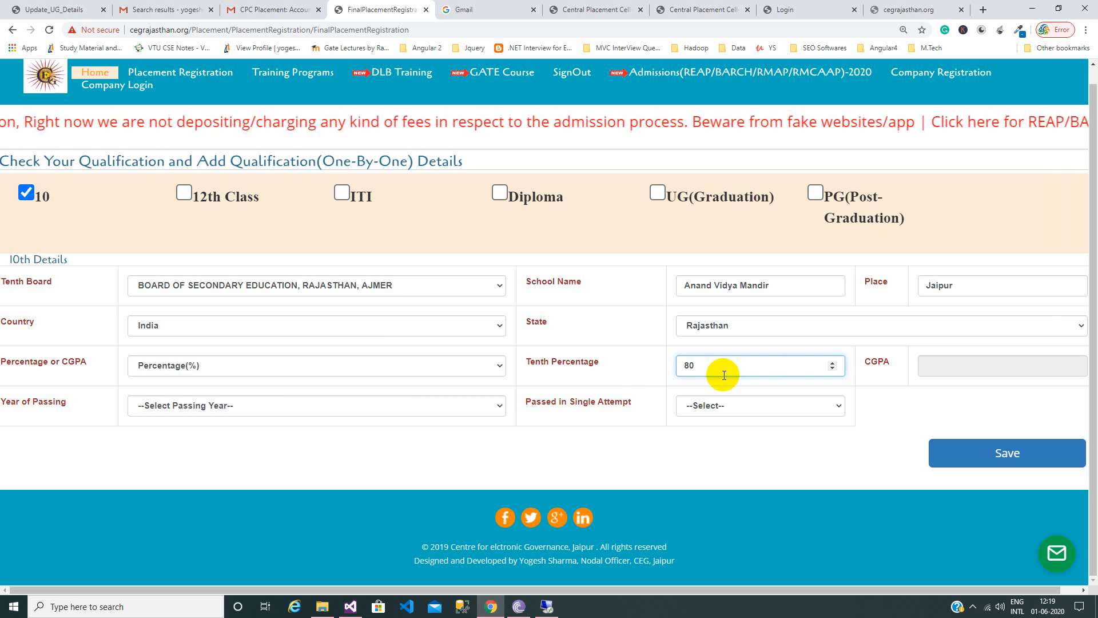
{"action": "left_click", "coordinate": [439, 407]}
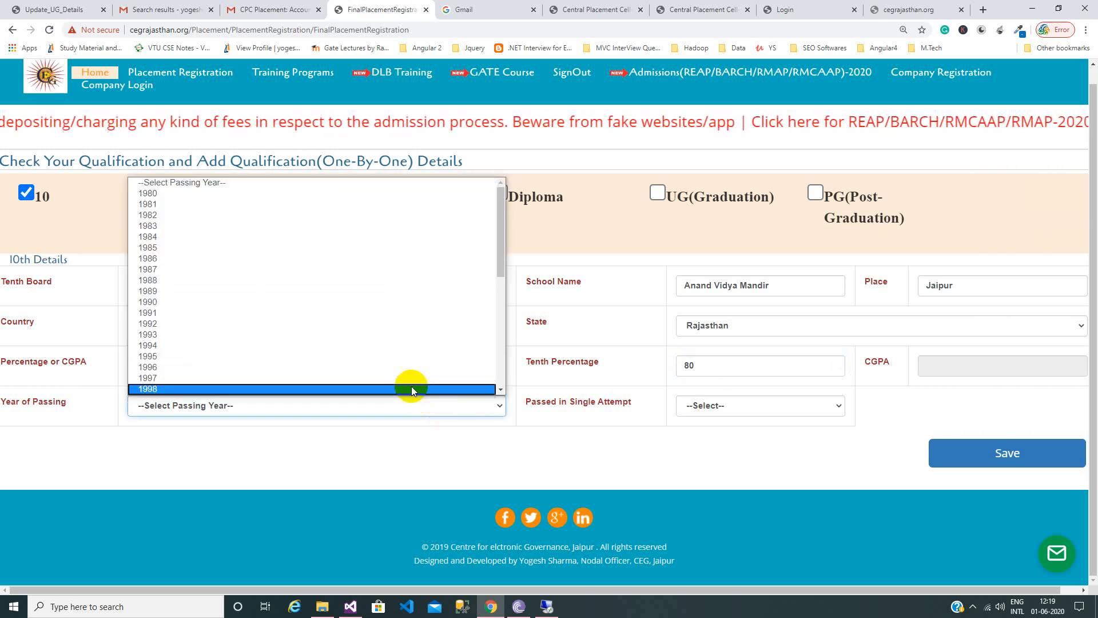
{"action": "scroll", "coordinate": [436, 274], "scroll_direction": "down", "scroll_amount": 7}
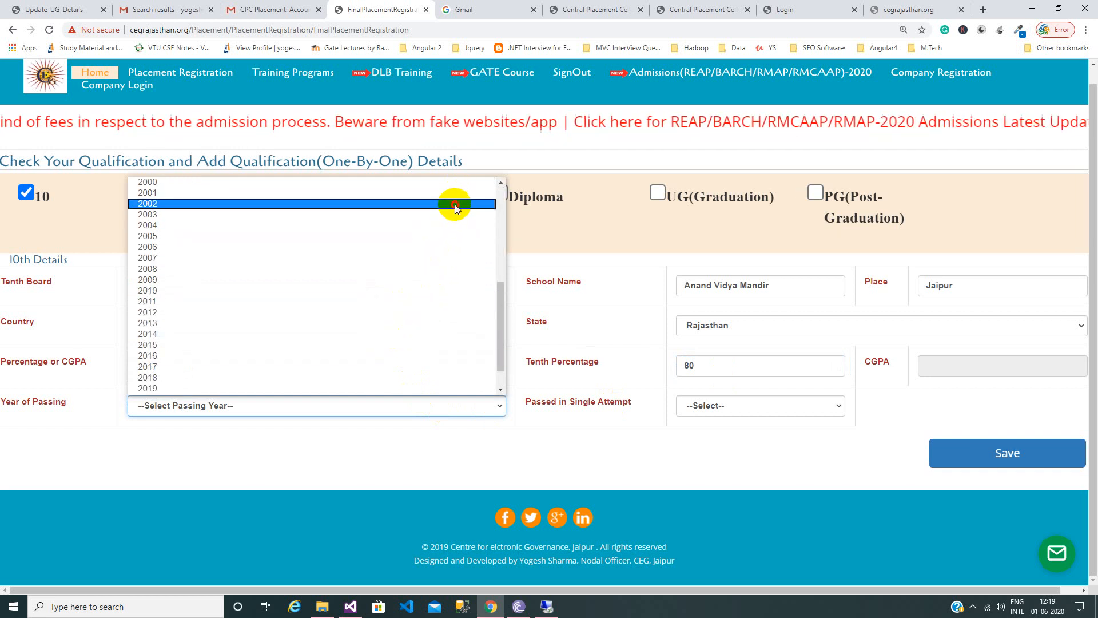
{"action": "left_click", "coordinate": [452, 205]}
{"action": "left_click", "coordinate": [728, 409]}
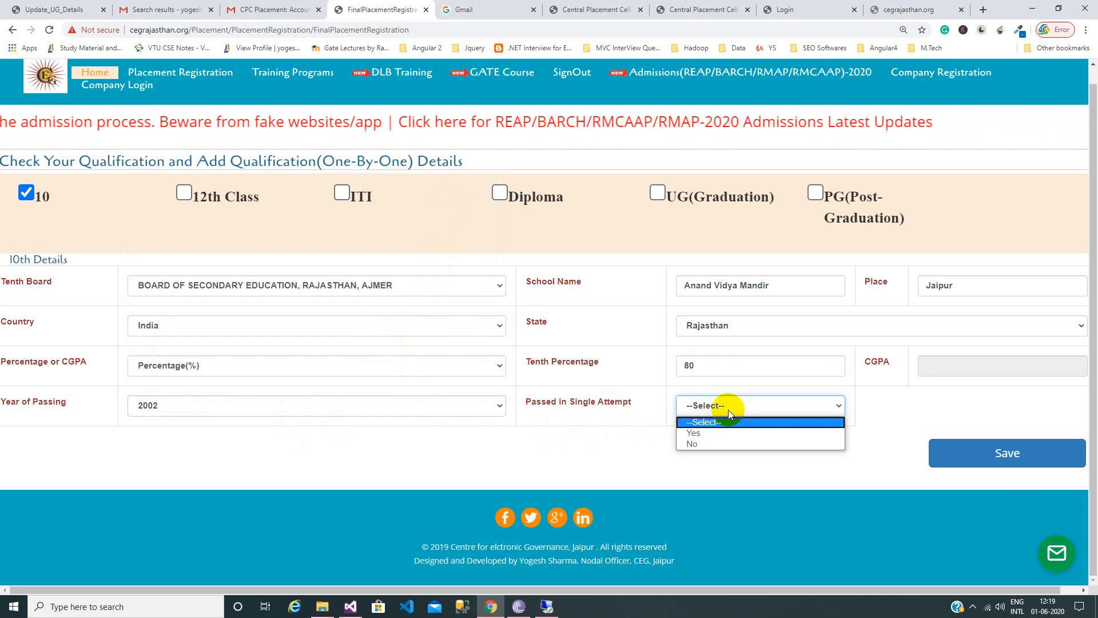
{"action": "left_click", "coordinate": [726, 432]}
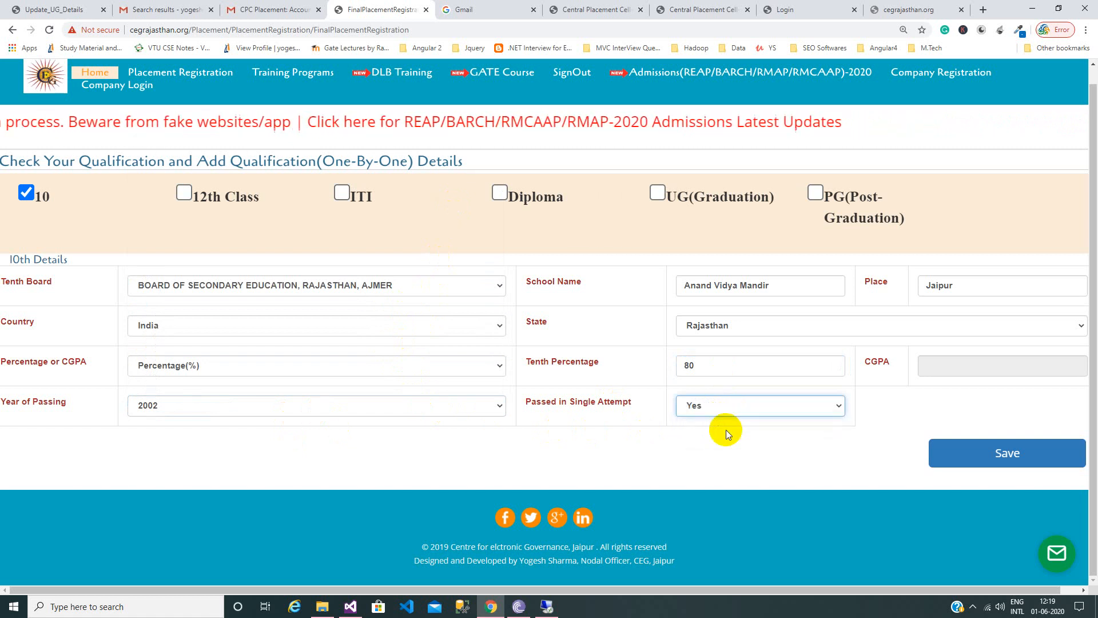
{"action": "left_click", "coordinate": [990, 459]}
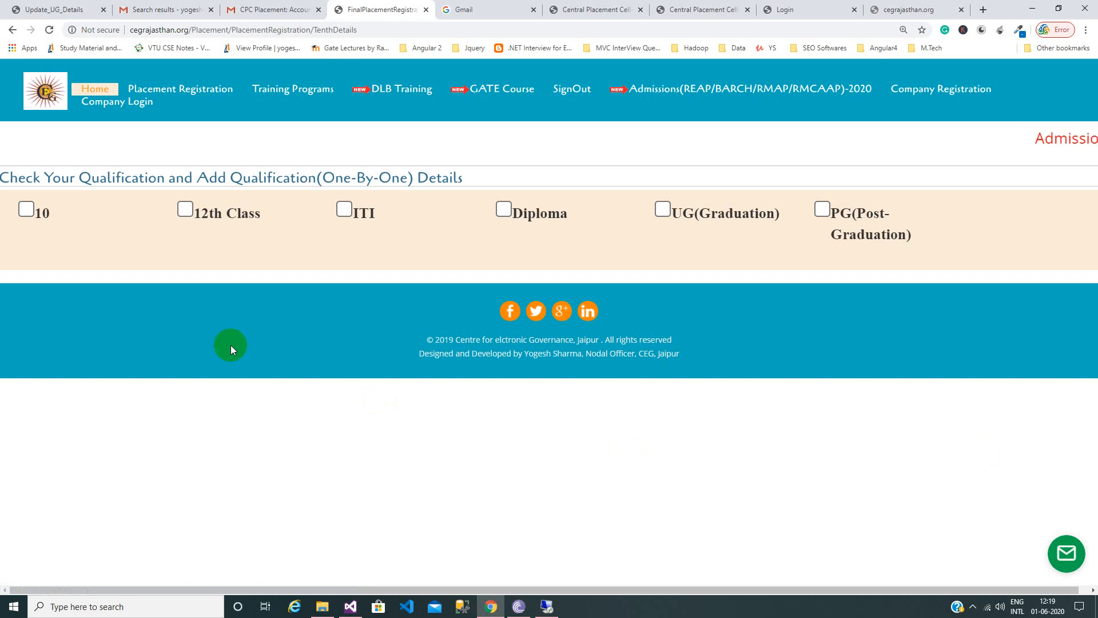
Confirm the 10th is already filled, return to the control panel, and open Update Qualification.
{"action": "left_click", "coordinate": [25, 209]}
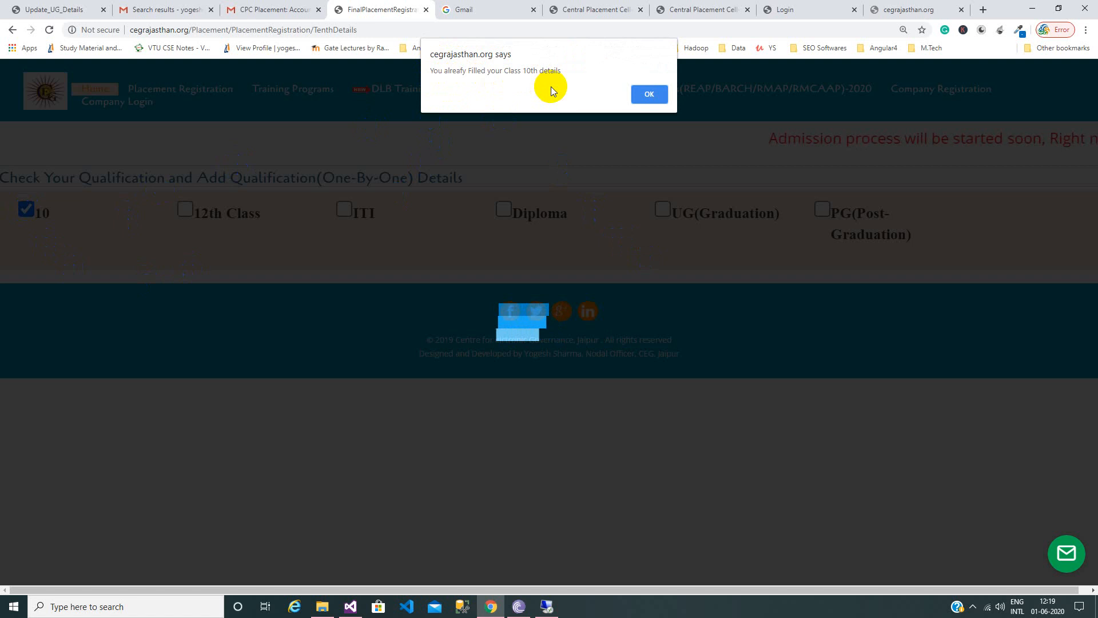
{"action": "left_click", "coordinate": [664, 97]}
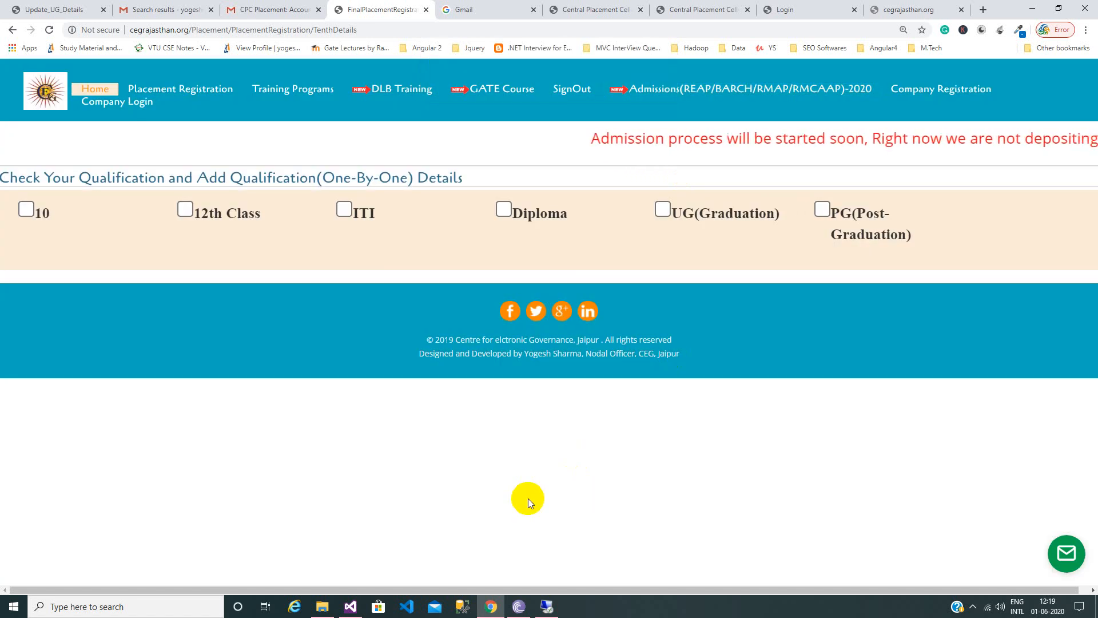
{"action": "left_click", "coordinate": [13, 29]}
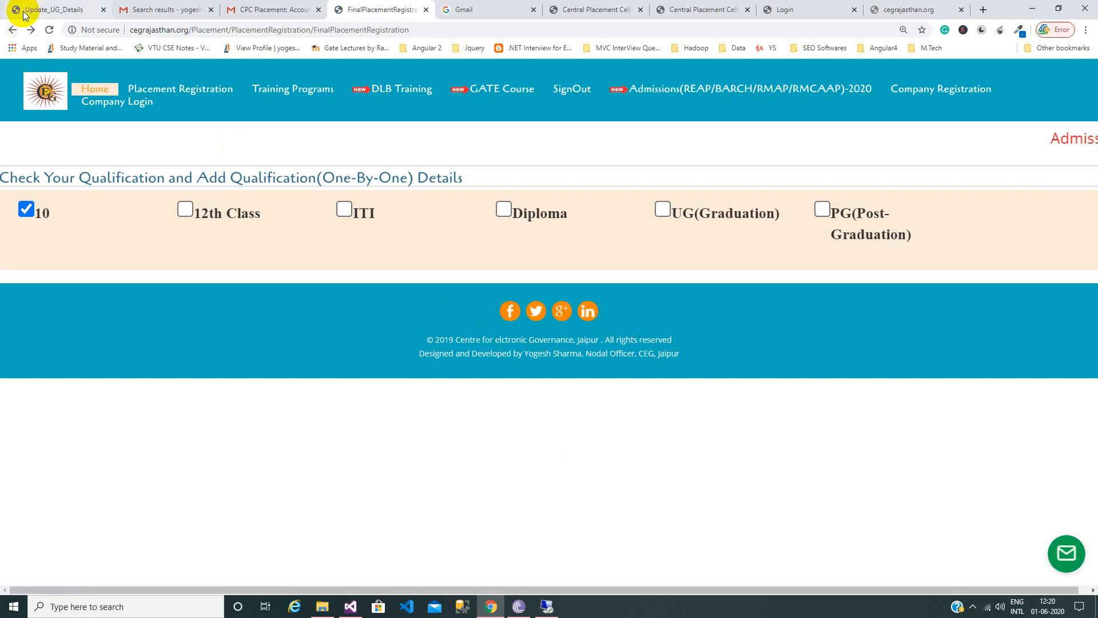
{"action": "left_click", "coordinate": [13, 30]}
{"action": "left_click", "coordinate": [522, 288]}
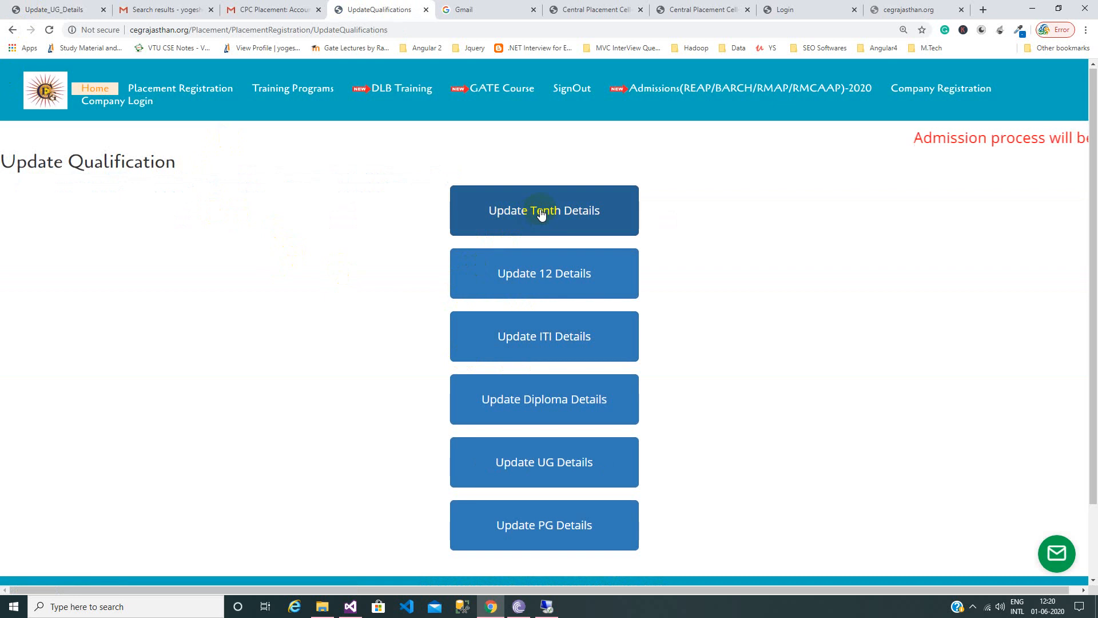
Check the saved values in the Update Tenth Details form, then return to the Candidate Control Panel.
{"action": "left_click", "coordinate": [541, 212]}
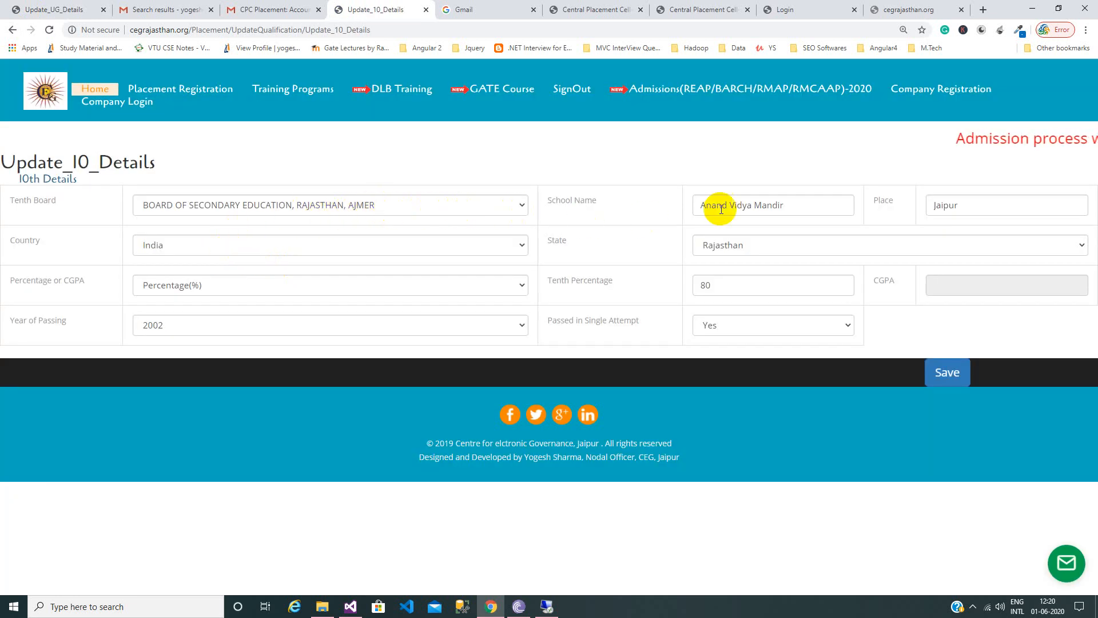
{"action": "left_click", "coordinate": [12, 30]}
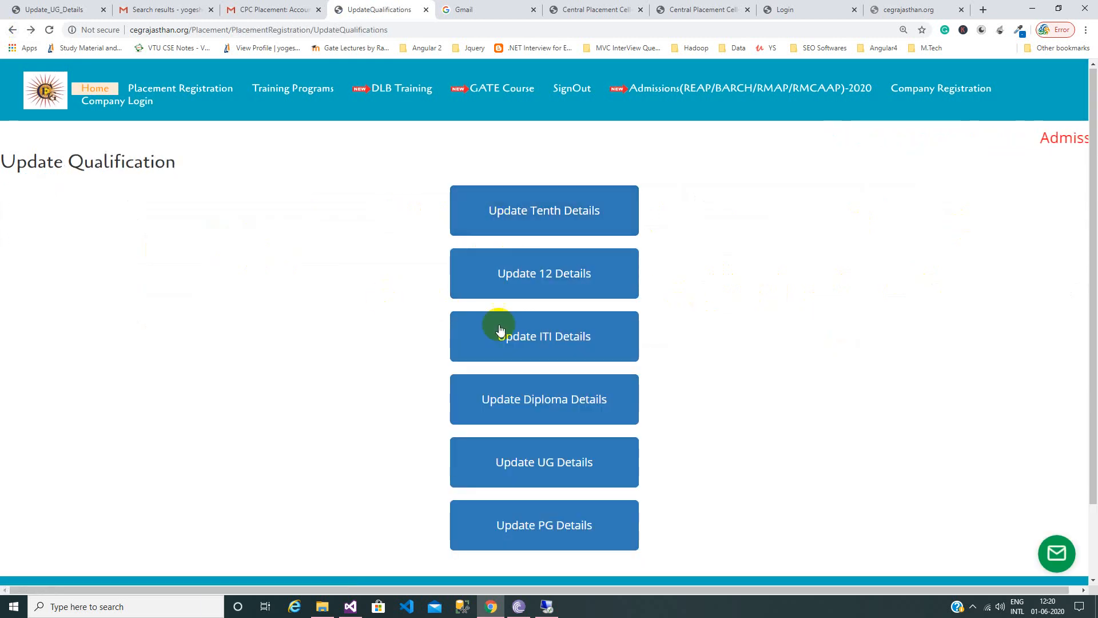
{"action": "left_click", "coordinate": [13, 30]}
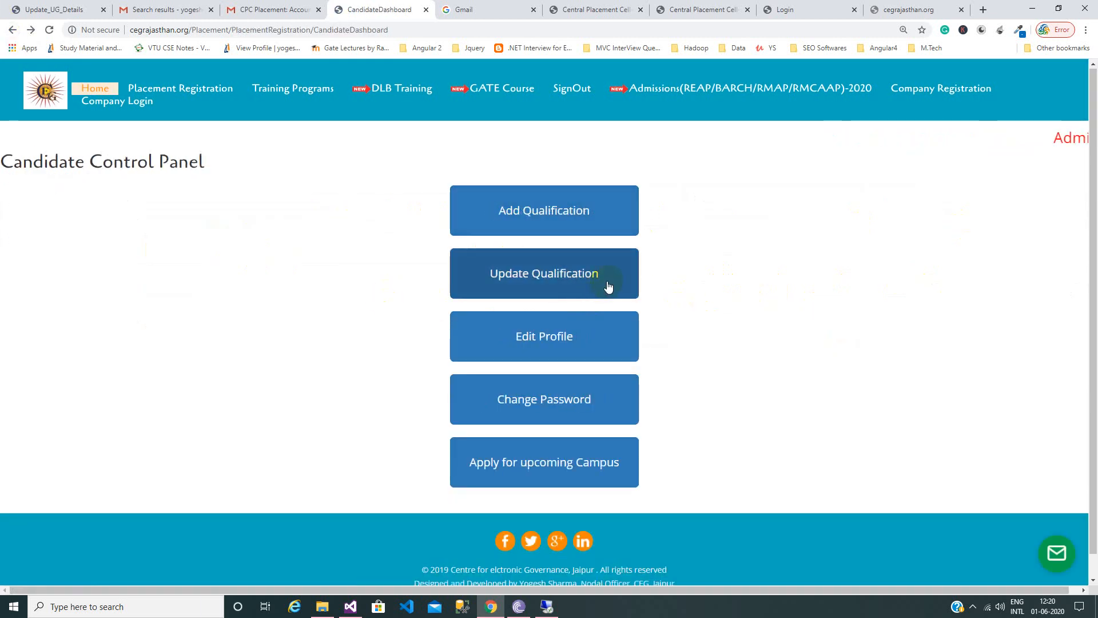
Add a 12th Class entry: not pursuing, Science(Maths) stream, Rajasthan board, and begin the school name.
{"action": "left_click", "coordinate": [588, 236]}
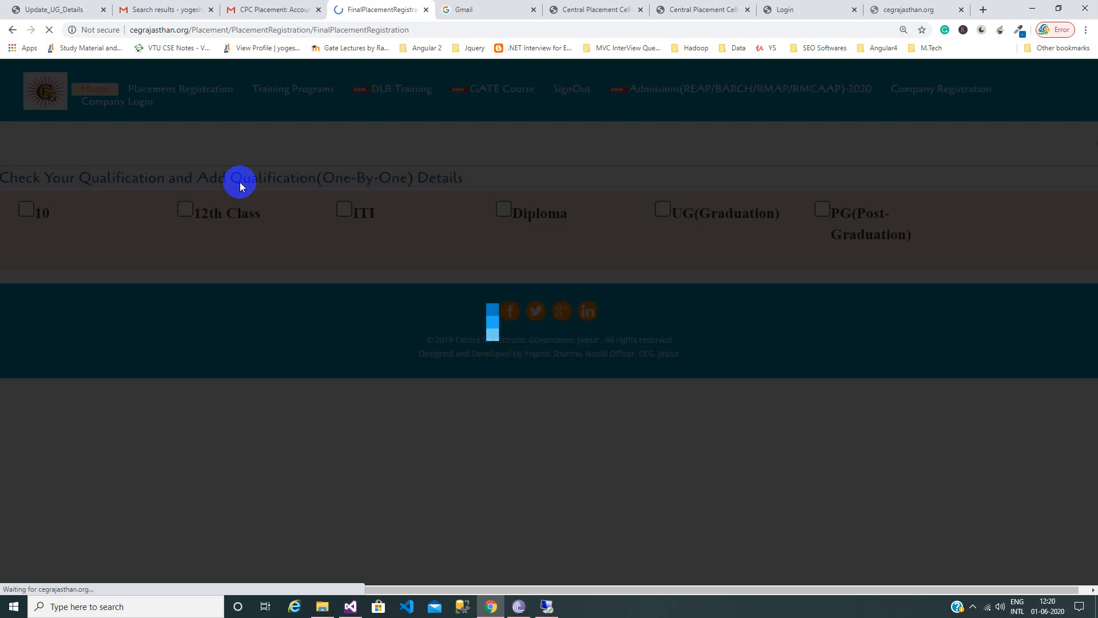
{"action": "left_click", "coordinate": [192, 210]}
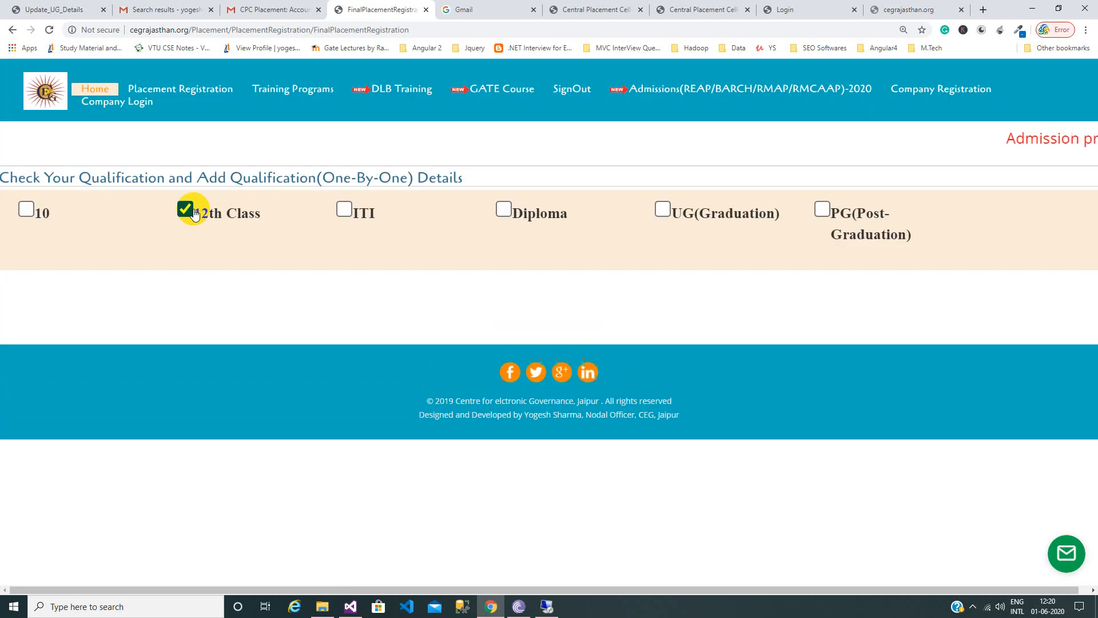
{"action": "left_click", "coordinate": [183, 300]}
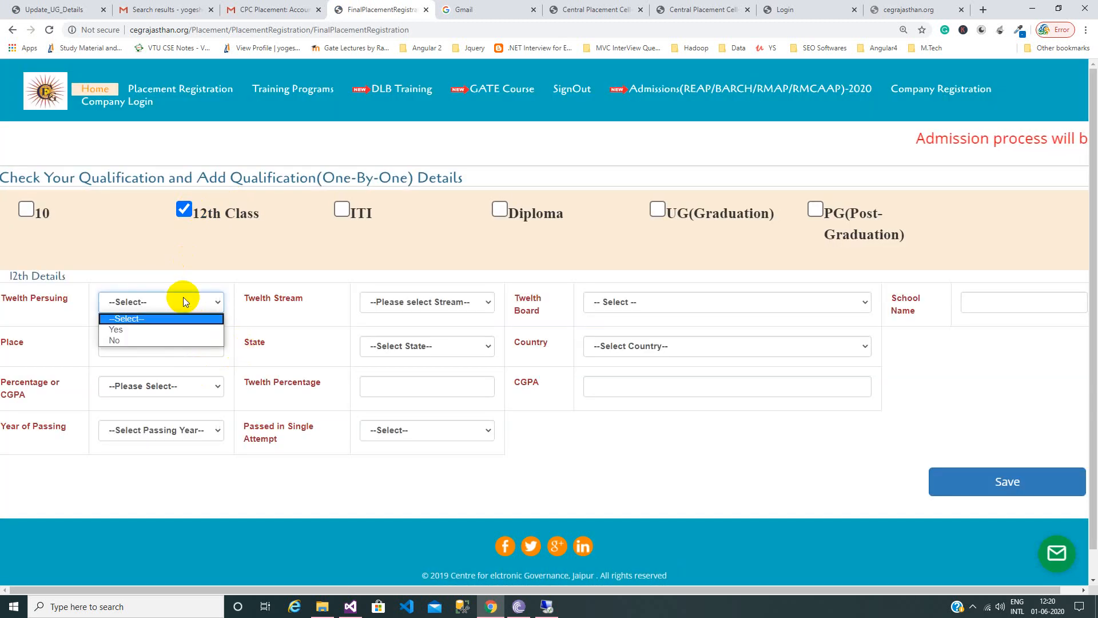
{"action": "left_click", "coordinate": [175, 341]}
{"action": "left_click", "coordinate": [408, 303]}
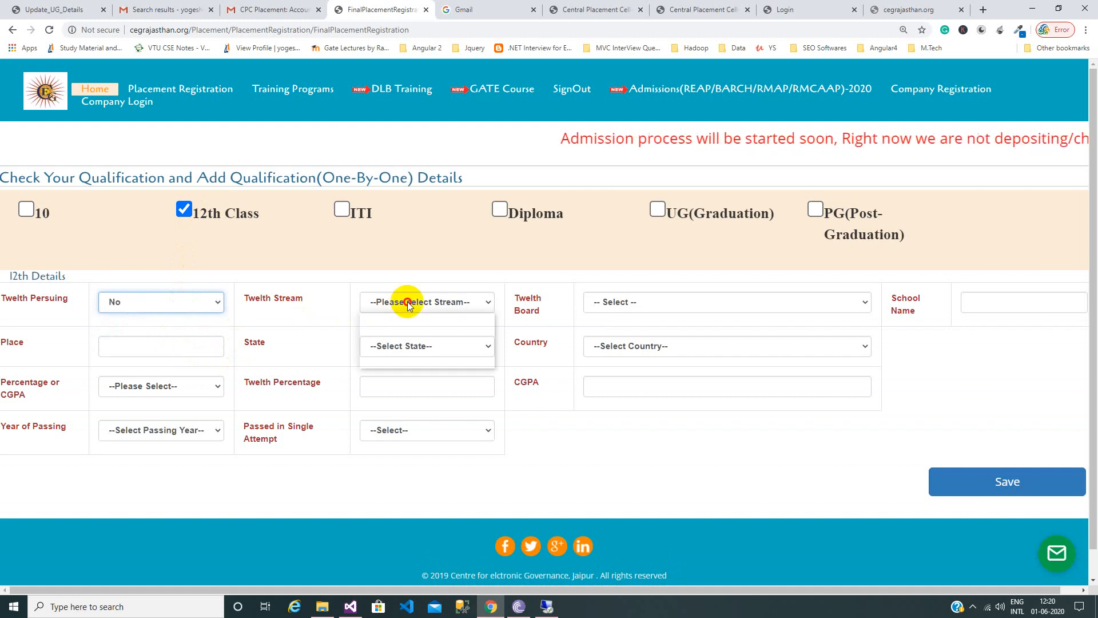
{"action": "left_click", "coordinate": [414, 326]}
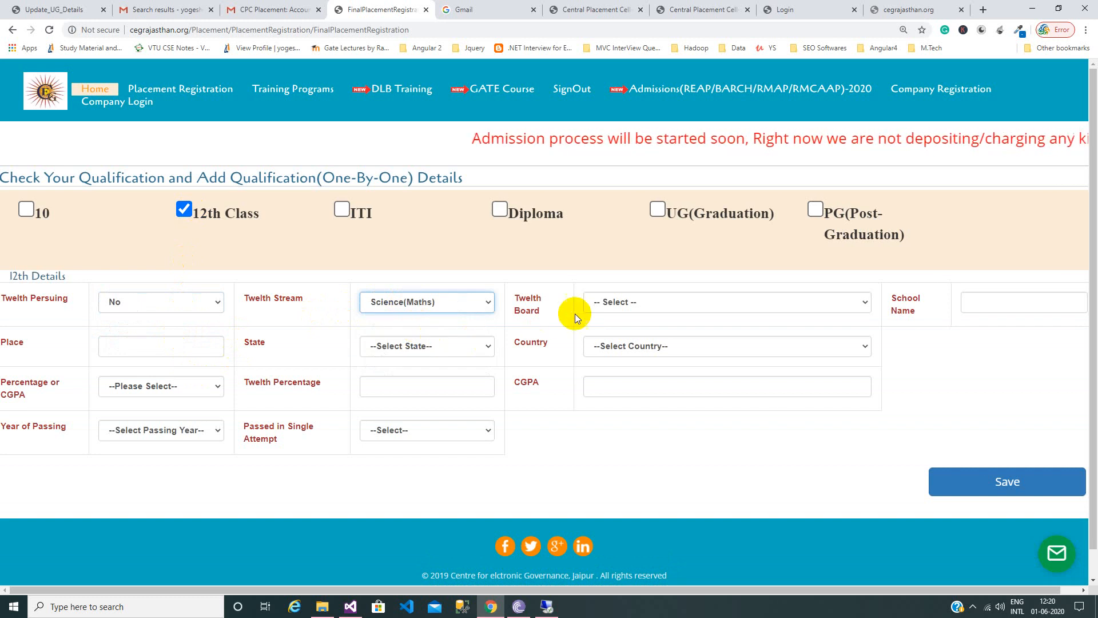
{"action": "left_click", "coordinate": [668, 305]}
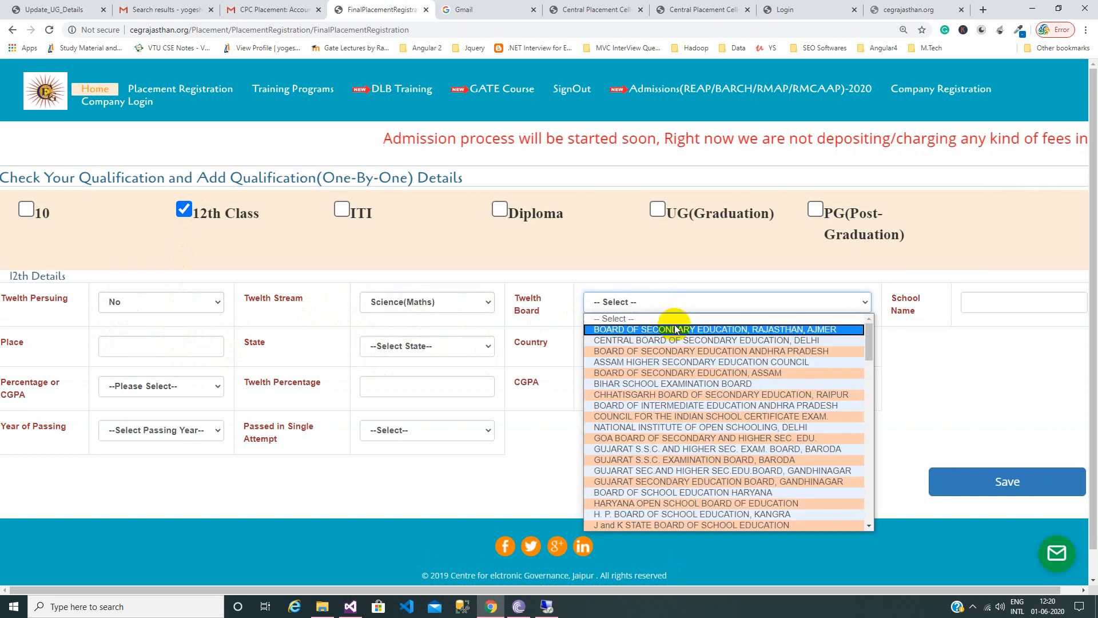
{"action": "left_click", "coordinate": [673, 328]}
{"action": "left_click", "coordinate": [986, 295]}
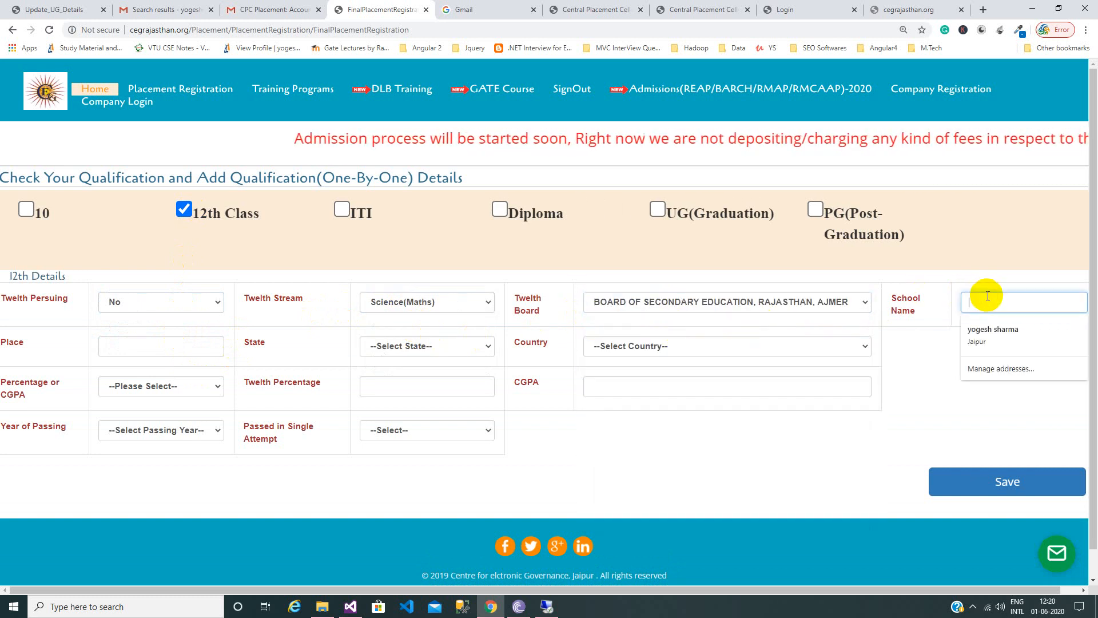
{"action": "type", "text": "Anand Vidya Mandir"}
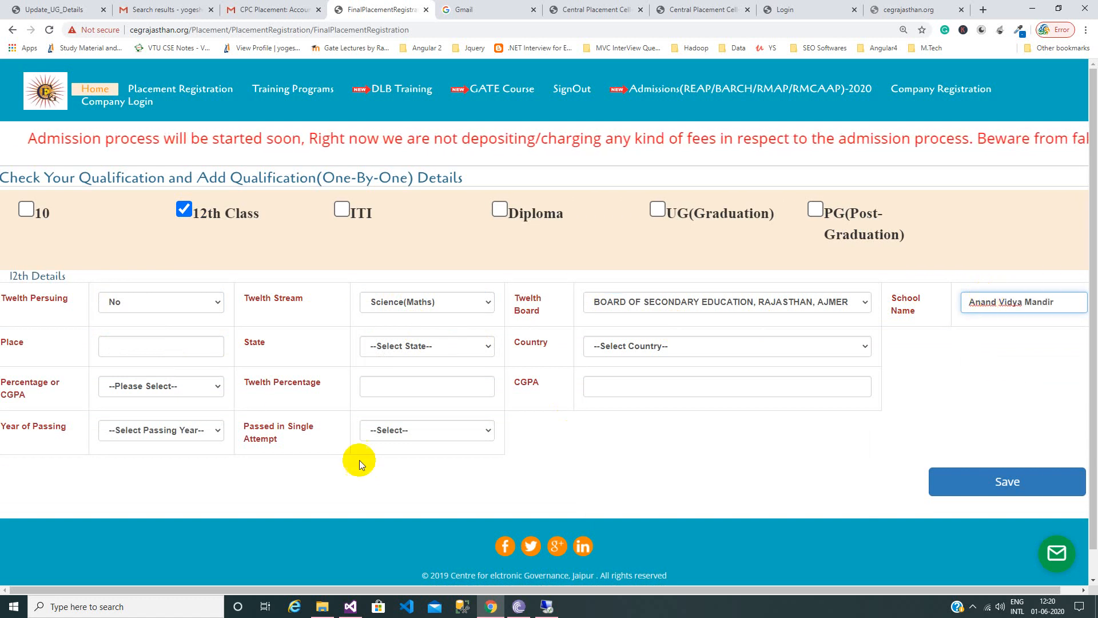
Enter the school place Jaipur, country India, and a Percentage(%) result of 87.
{"action": "left_click", "coordinate": [196, 345]}
{"action": "type", "text": "Jaipur"}
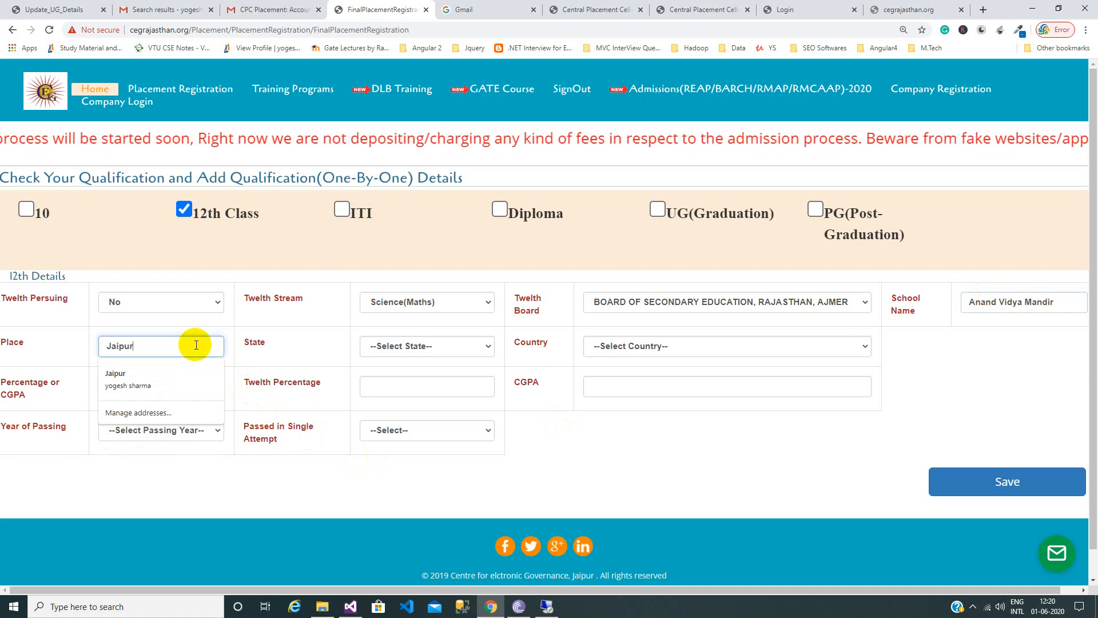
{"action": "key", "text": "Tab"}
{"action": "key", "text": "Tab"}
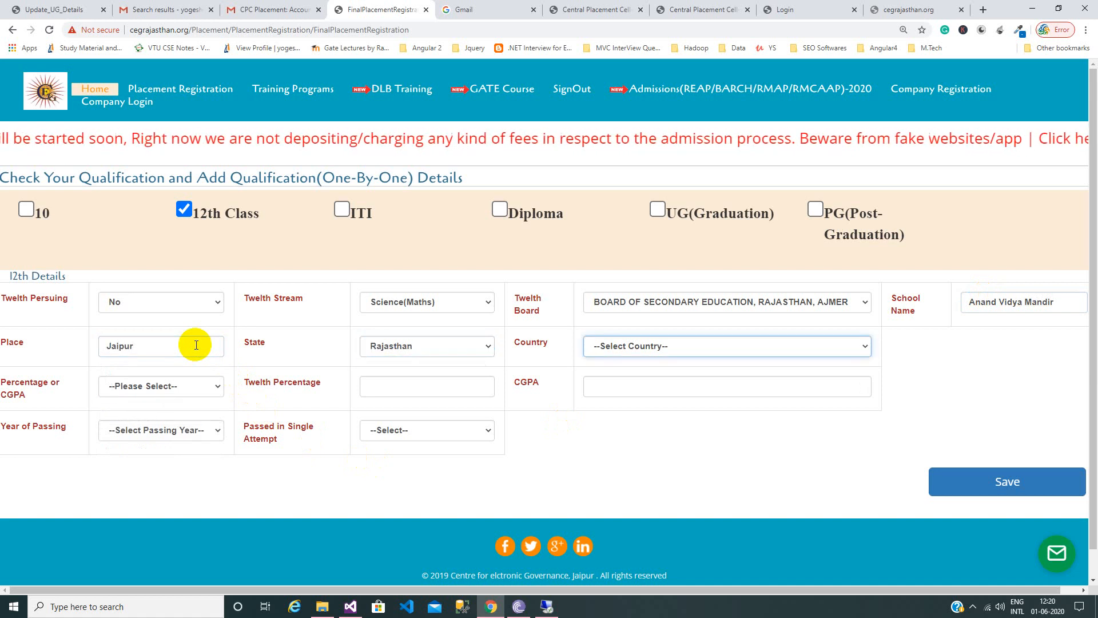
{"action": "key", "text": "Tab"}
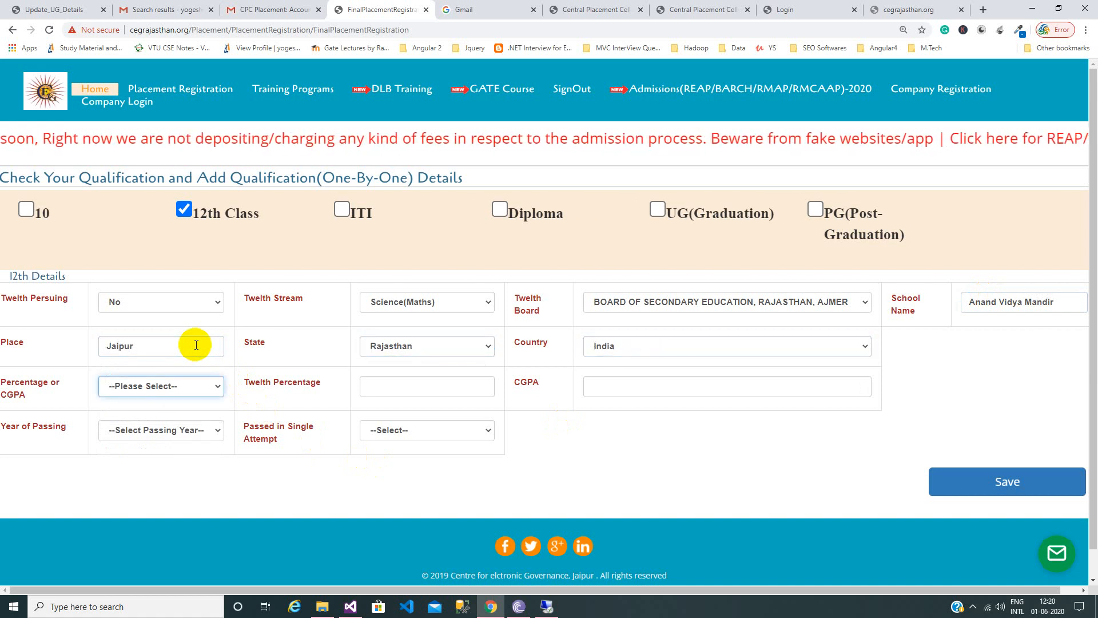
{"action": "key", "text": "Down"}
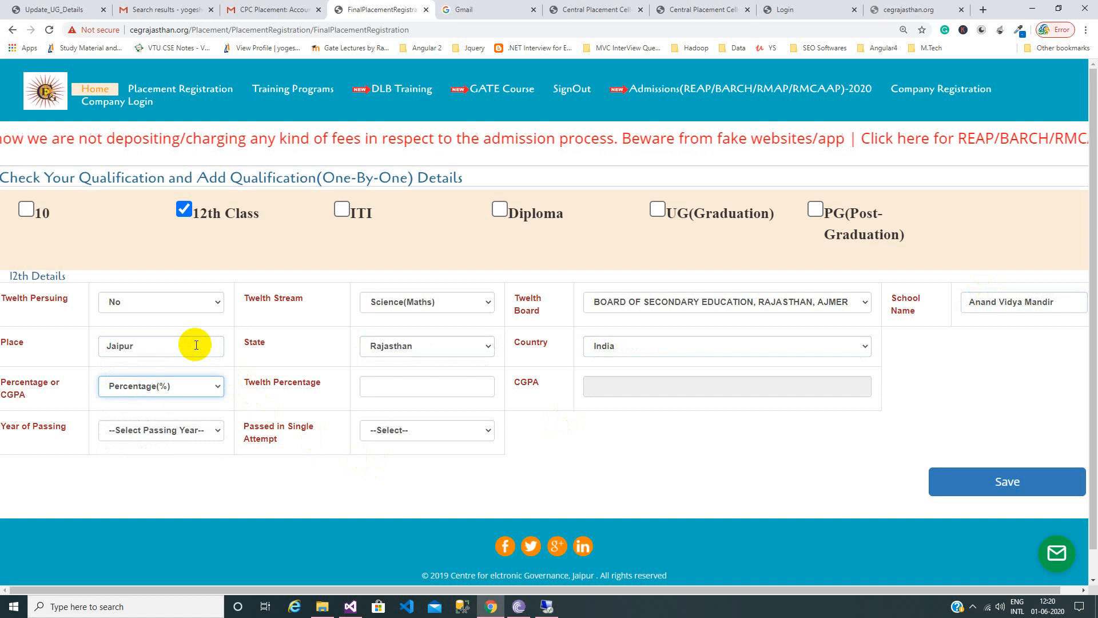
{"action": "key", "text": "Tab"}
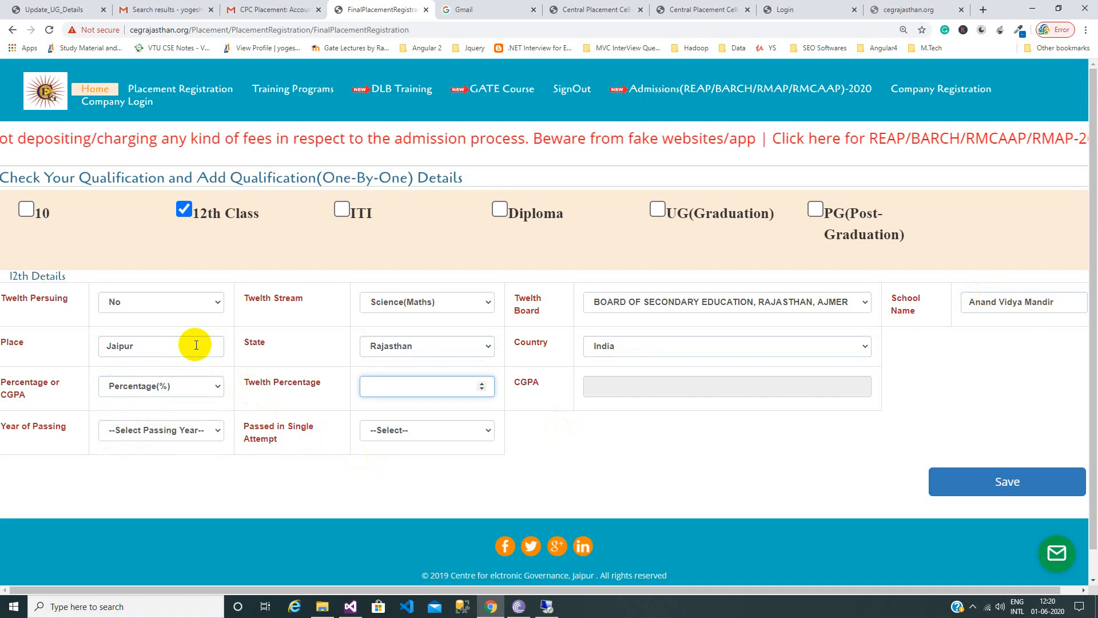
{"action": "key", "text": "Tab"}
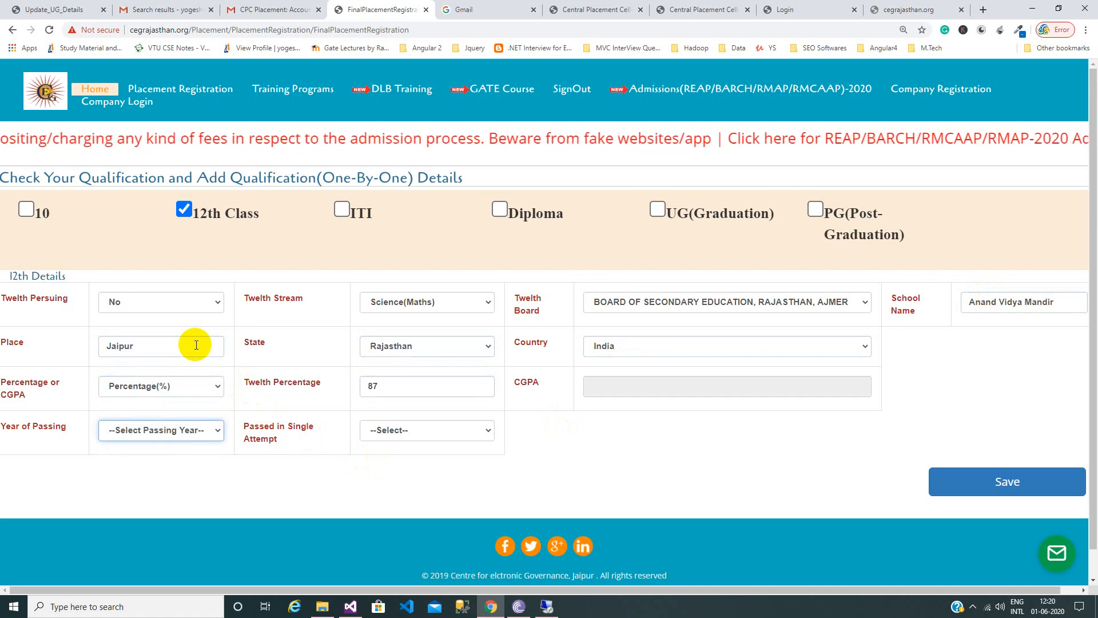
Set the 12th passing year to 2005 and single attempt to Yes, then save.
{"action": "left_click", "coordinate": [159, 428]}
{"action": "scroll", "coordinate": [160, 395], "scroll_direction": "down", "scroll_amount": 2}
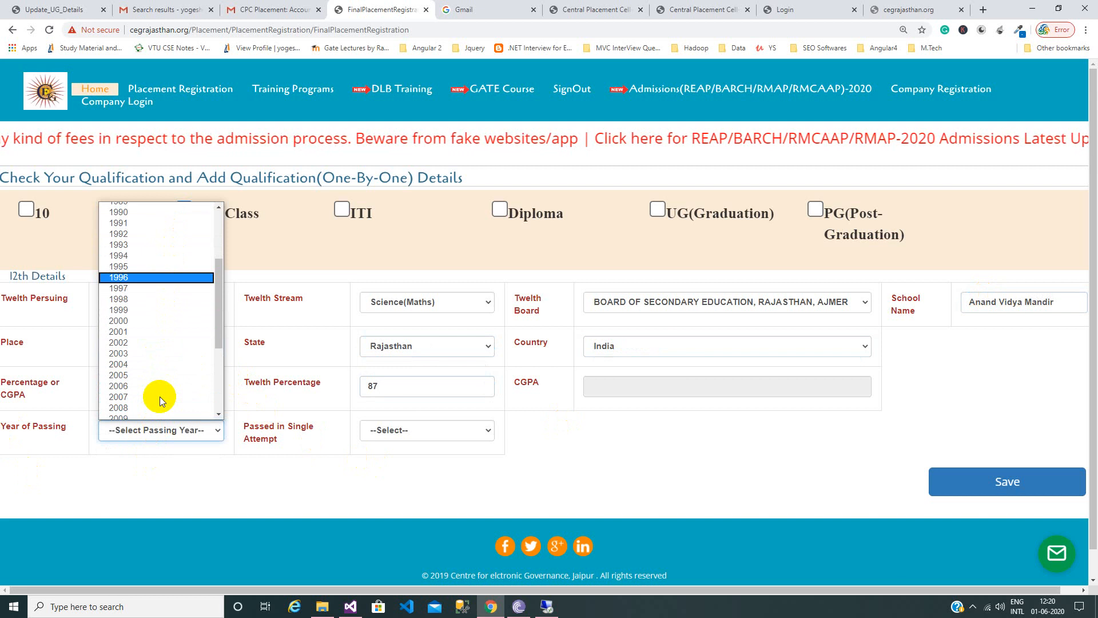
{"action": "left_click", "coordinate": [180, 374]}
{"action": "left_click", "coordinate": [414, 429]}
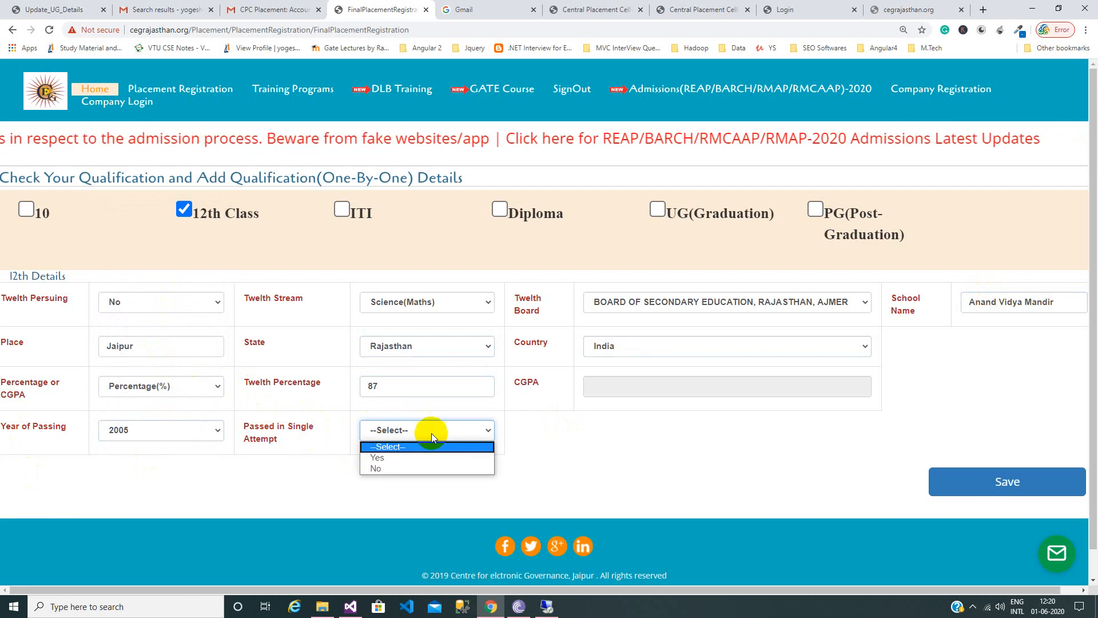
{"action": "left_click", "coordinate": [461, 457]}
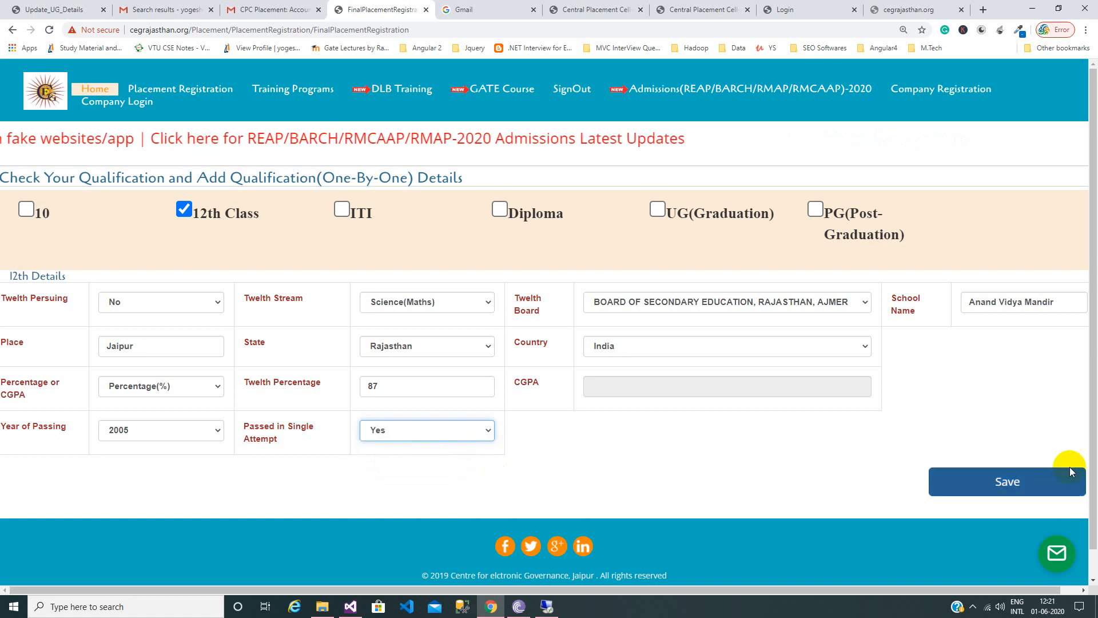
{"action": "left_click", "coordinate": [1030, 474]}
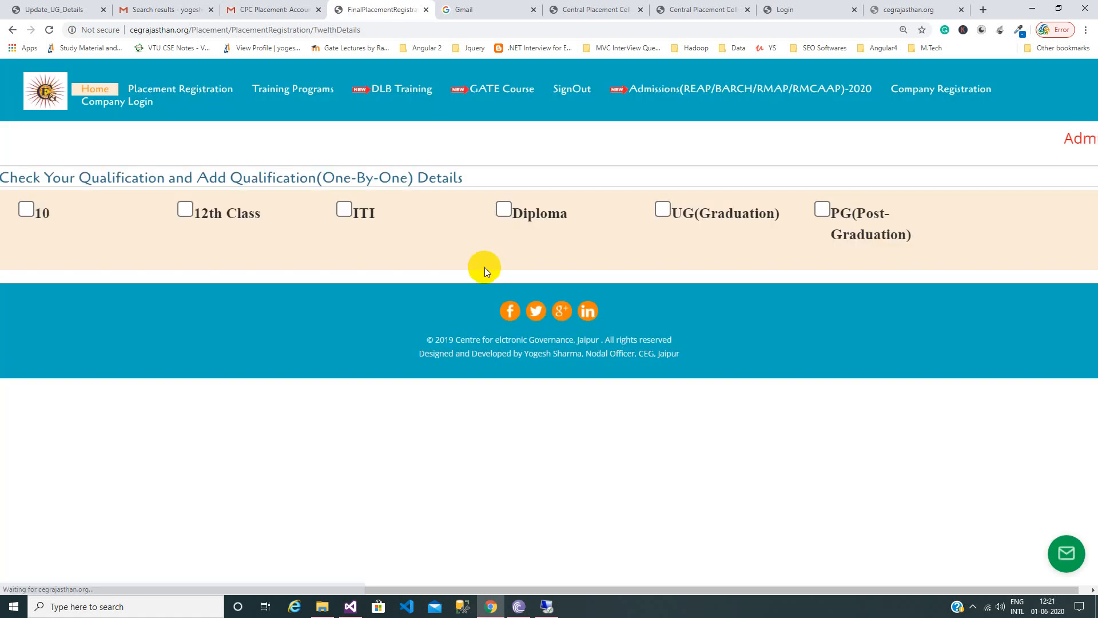
Add a Diploma qualification with Persuing Diploma set to No.
{"action": "left_click", "coordinate": [506, 209]}
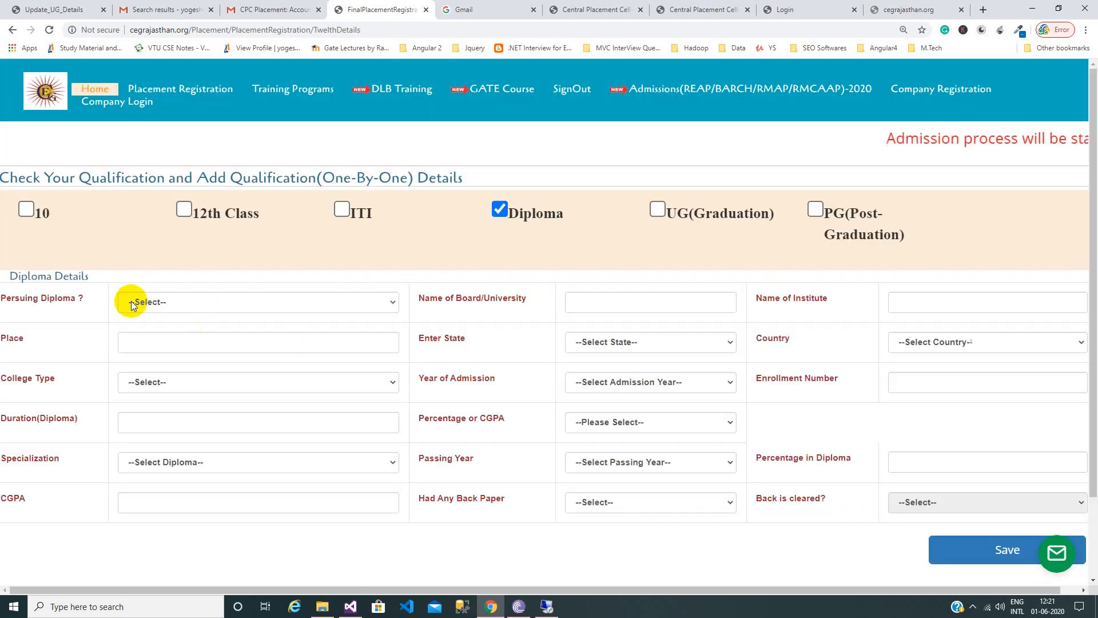
{"action": "left_click", "coordinate": [178, 305]}
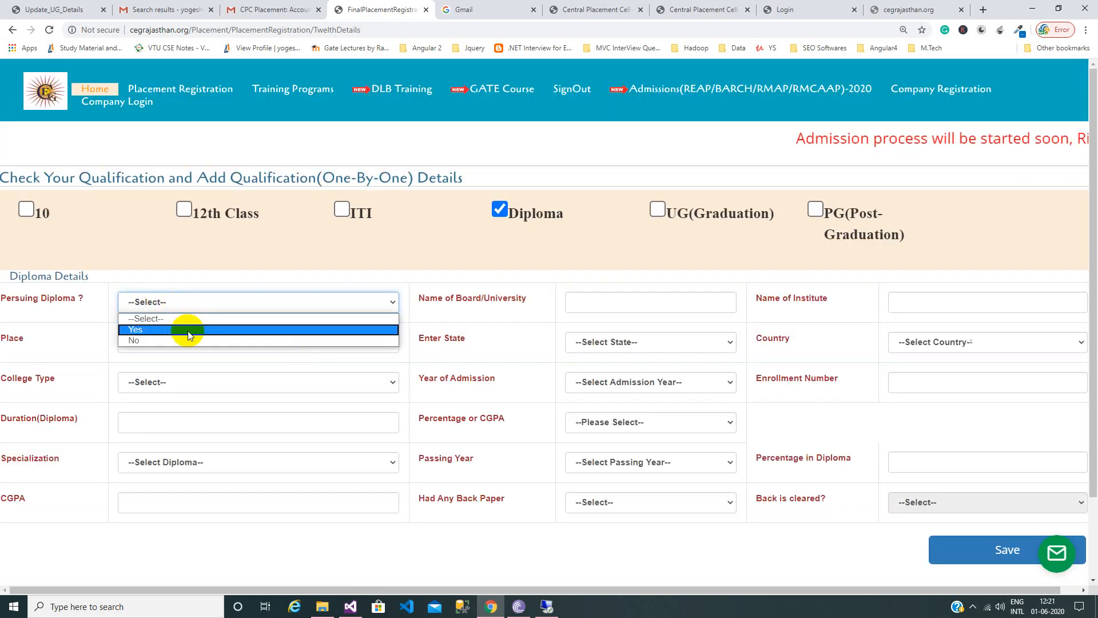
{"action": "left_click", "coordinate": [188, 331]}
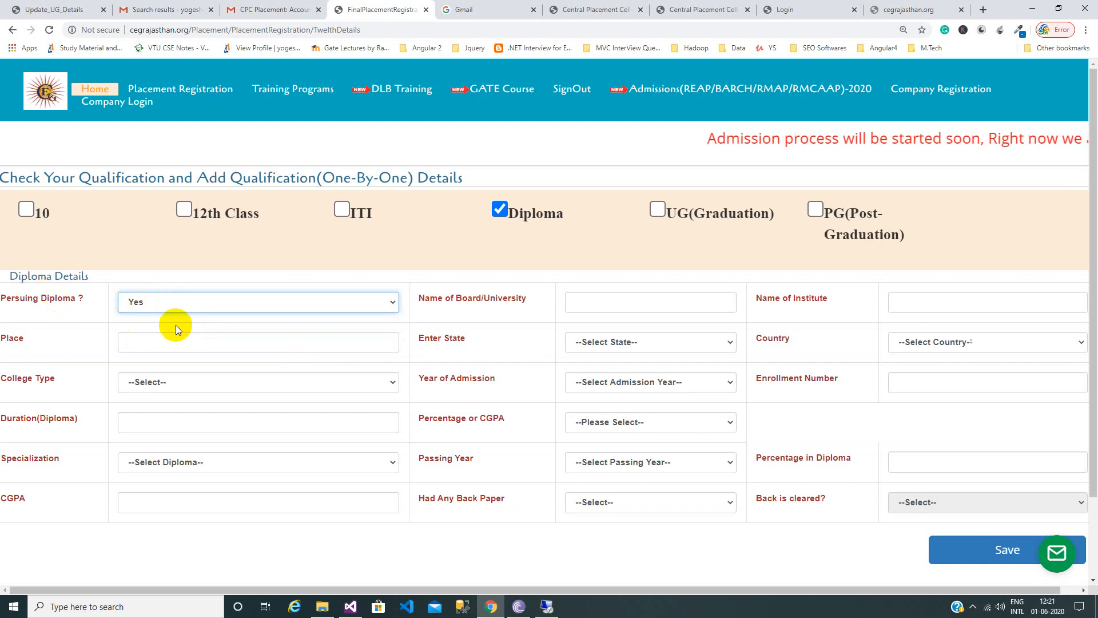
{"action": "left_click", "coordinate": [202, 292]}
{"action": "left_click", "coordinate": [205, 338]}
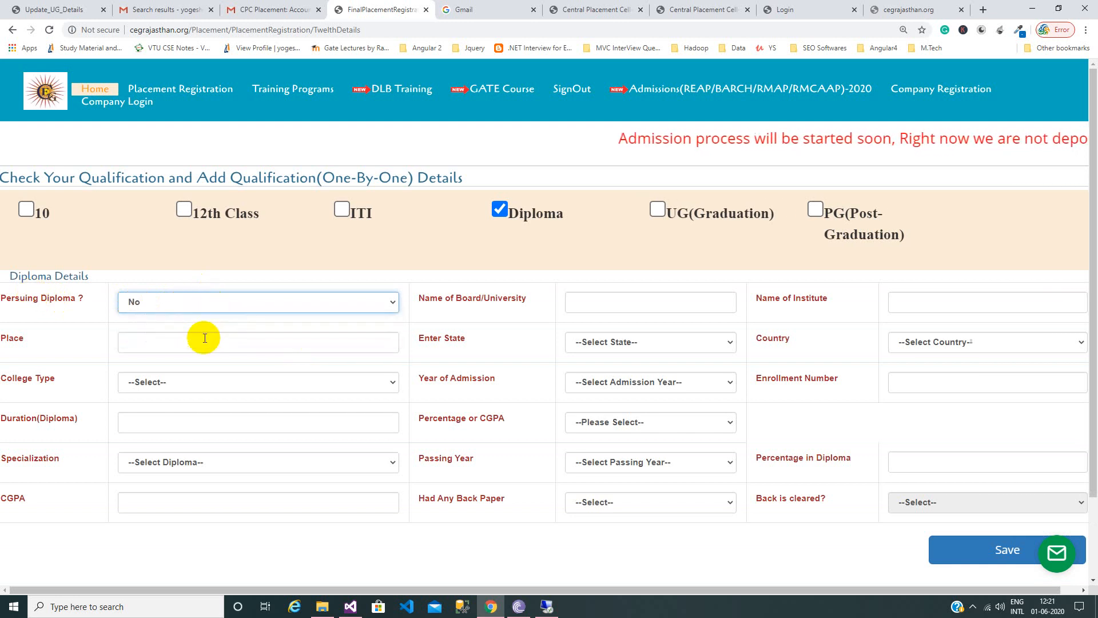
Enter board BTER, Khaitan Polytechnic College, place Jaipur, state Rajasthan and country India.
{"action": "left_click", "coordinate": [587, 301]}
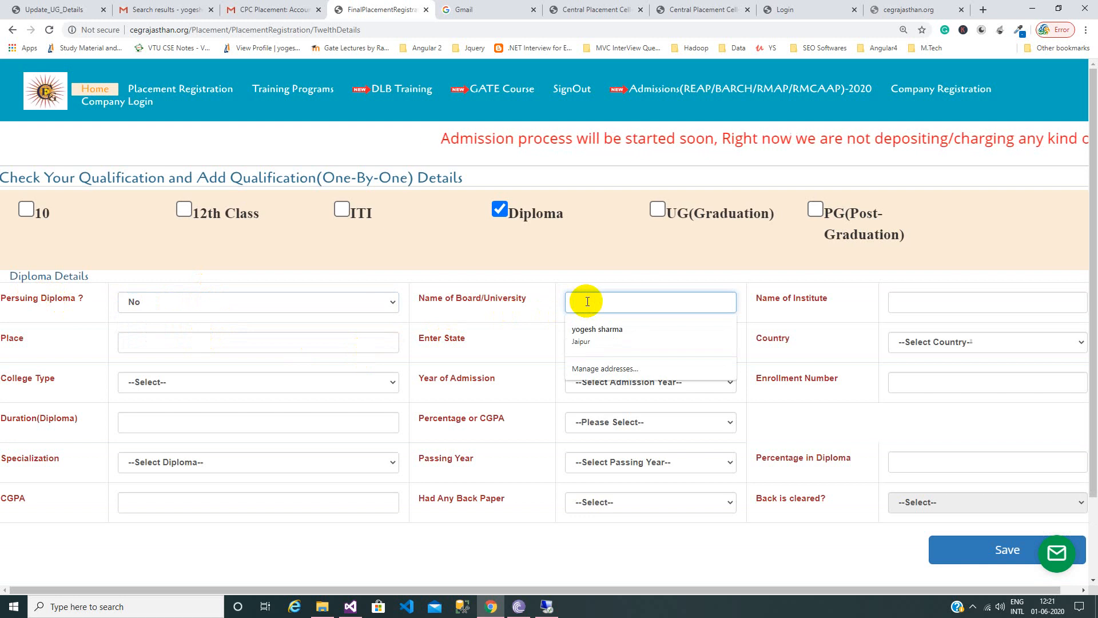
{"action": "type", "text": "BTER"}
{"action": "key", "text": "Tab"}
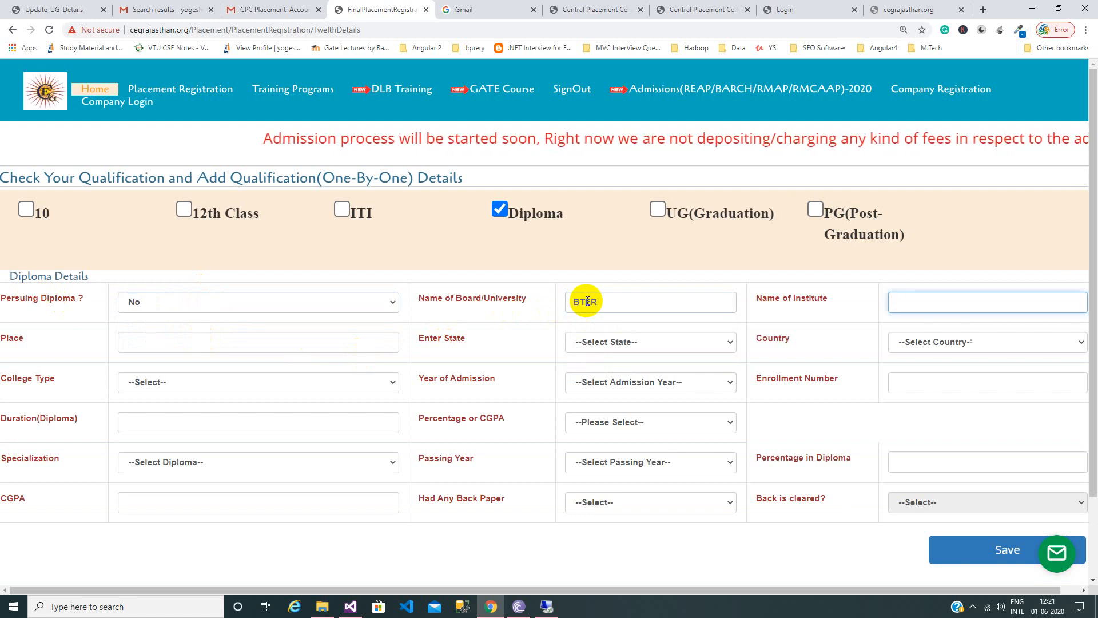
{"action": "type", "text": "Khaitan Polytechnic College"}
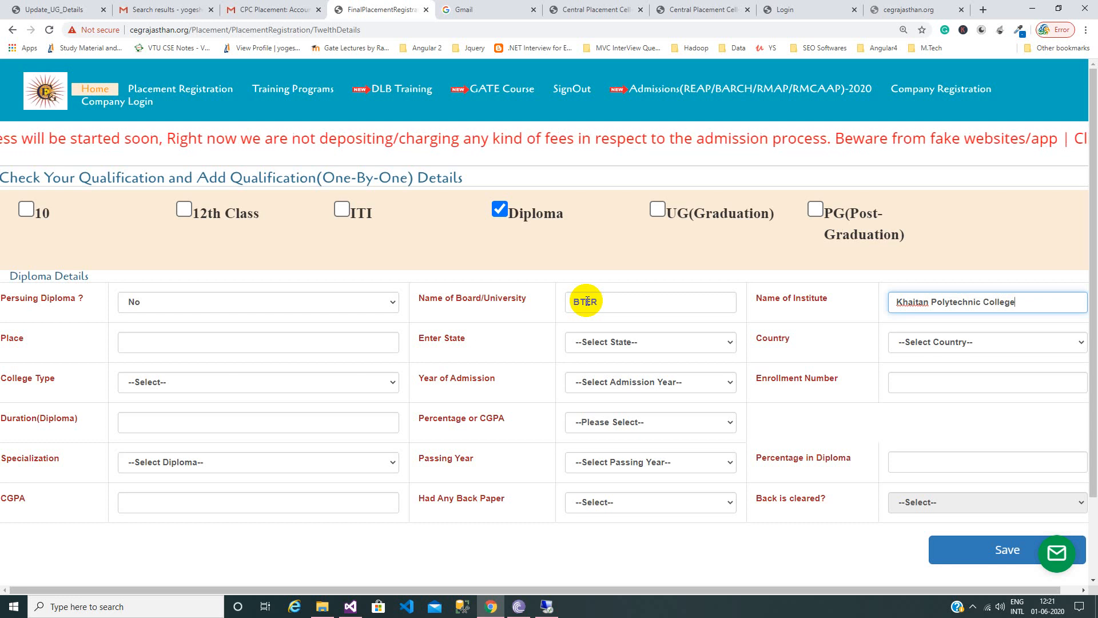
{"action": "key", "text": "Tab"}
{"action": "type", "text": "J"}
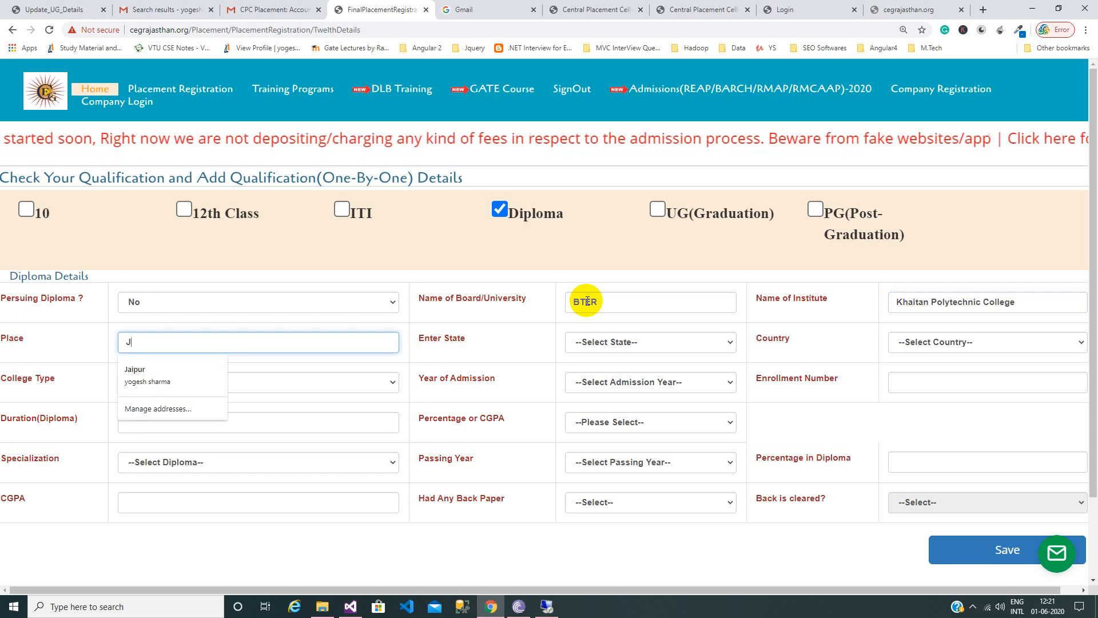
{"action": "key", "text": "Tab"}
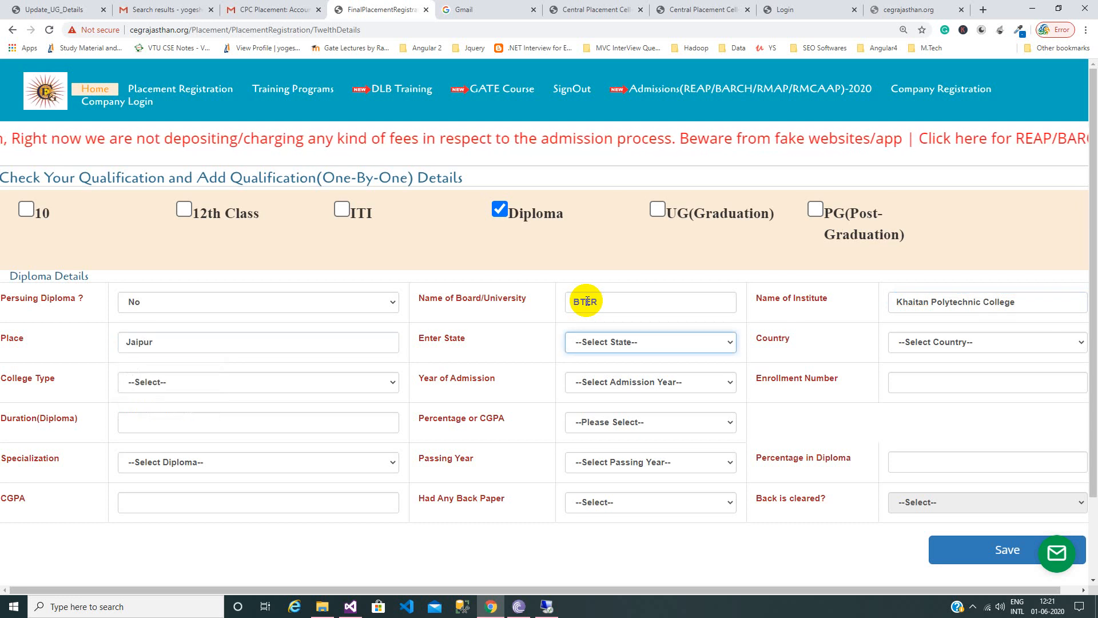
{"action": "key", "text": "r"}
{"action": "key", "text": "Tab"}
{"action": "key", "text": "i"}
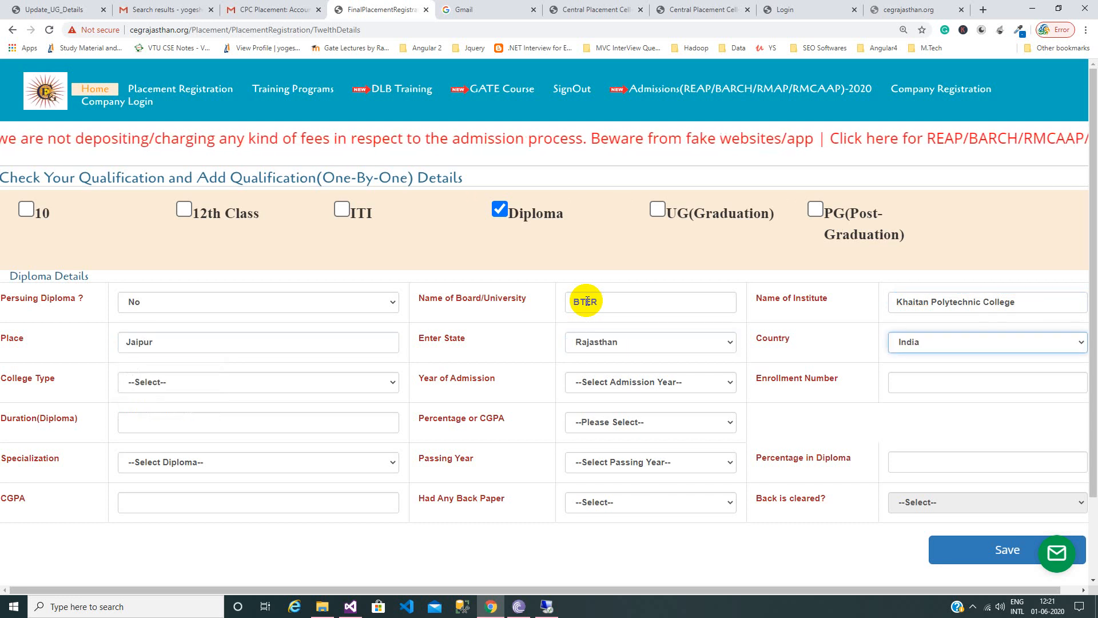
{"action": "key", "text": "Tab"}
{"action": "left_click", "coordinate": [248, 386]}
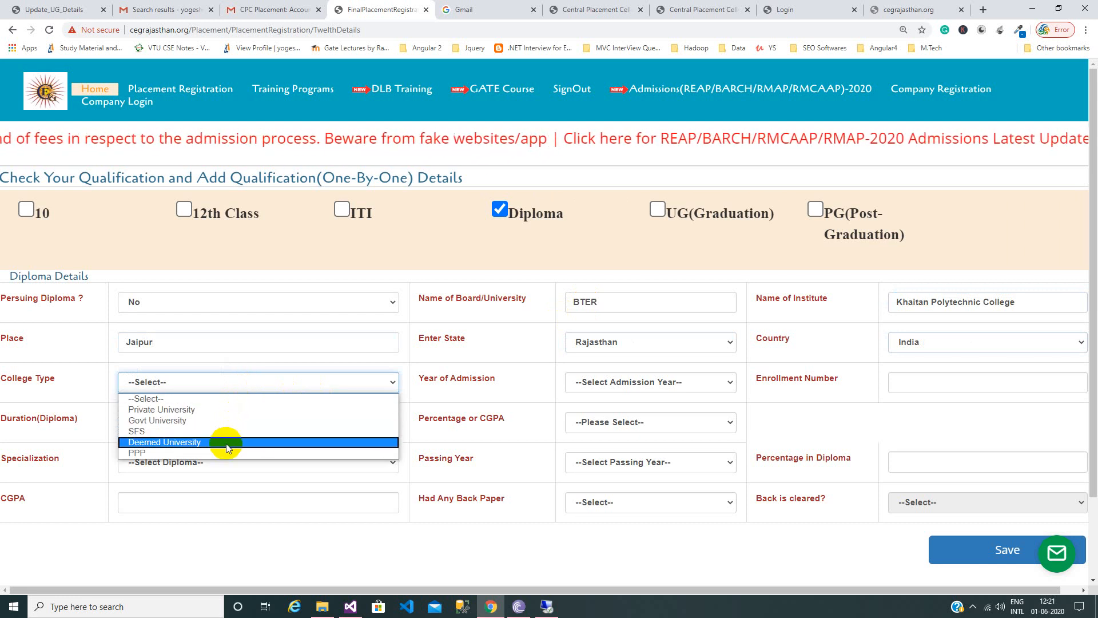
Set college type Govt University, admission year 2018, the enrollment number and 4 Years duration.
{"action": "left_click", "coordinate": [257, 421]}
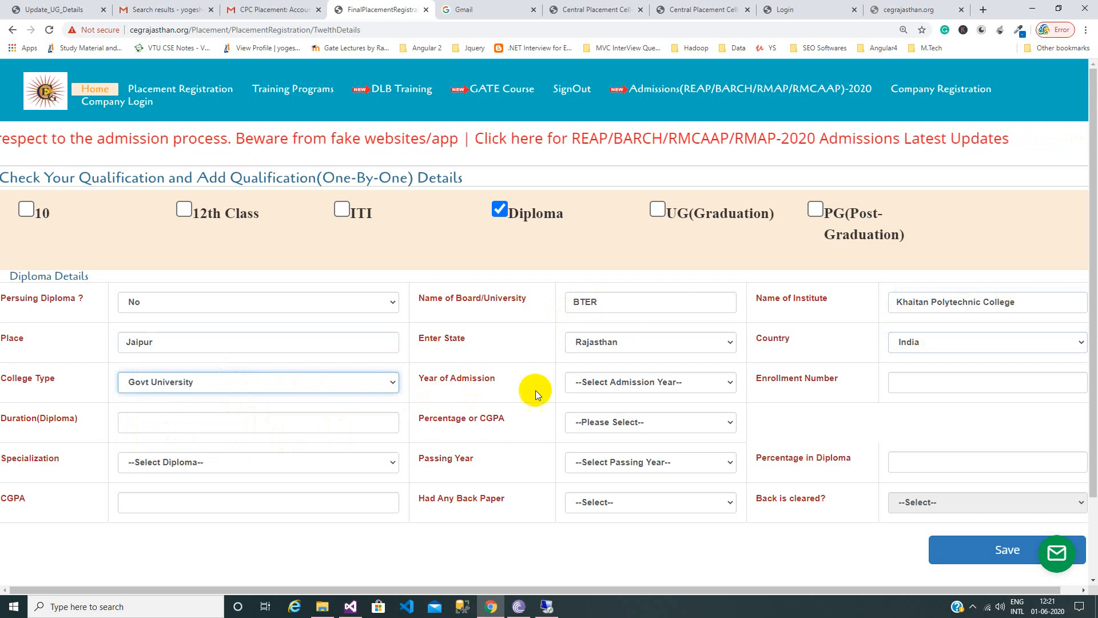
{"action": "left_click", "coordinate": [645, 381]}
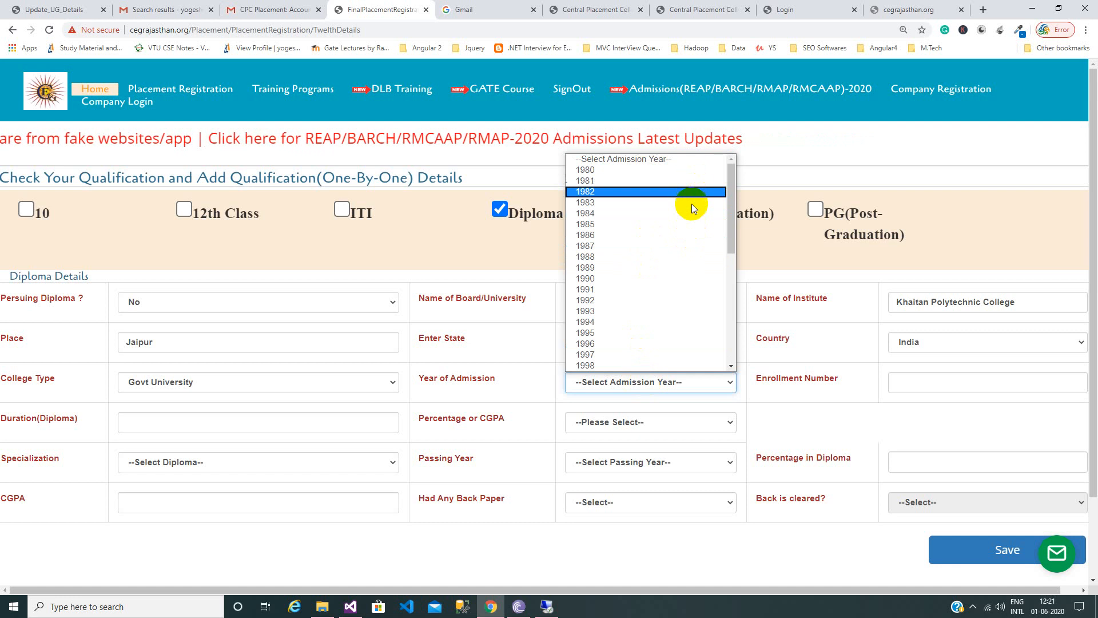
{"action": "scroll", "coordinate": [680, 345], "scroll_direction": "down", "scroll_amount": 4}
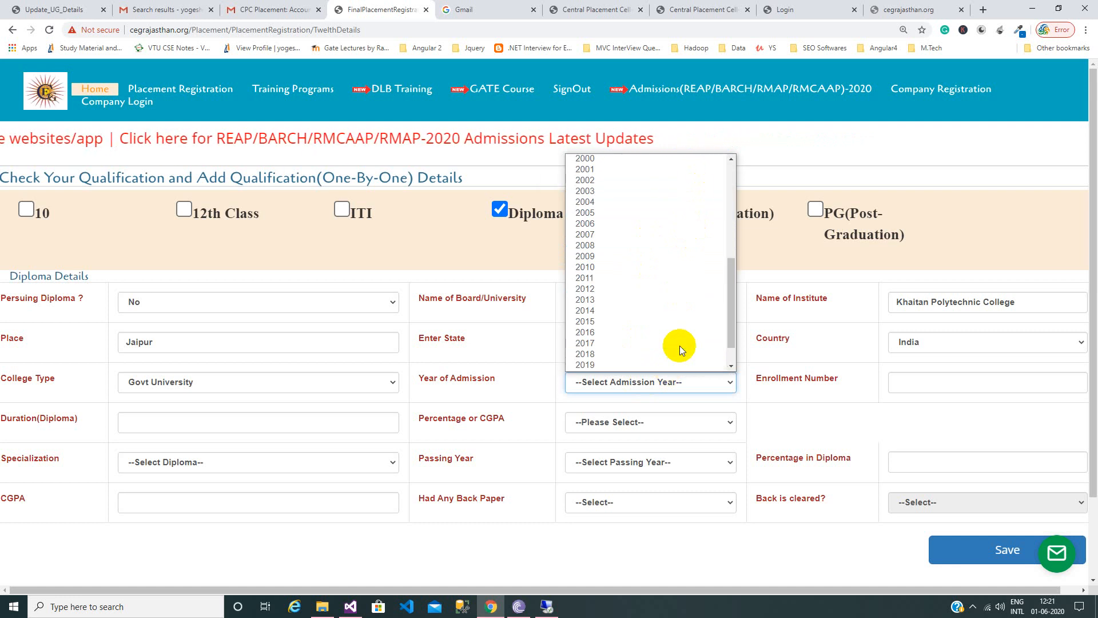
{"action": "left_click", "coordinate": [620, 356]}
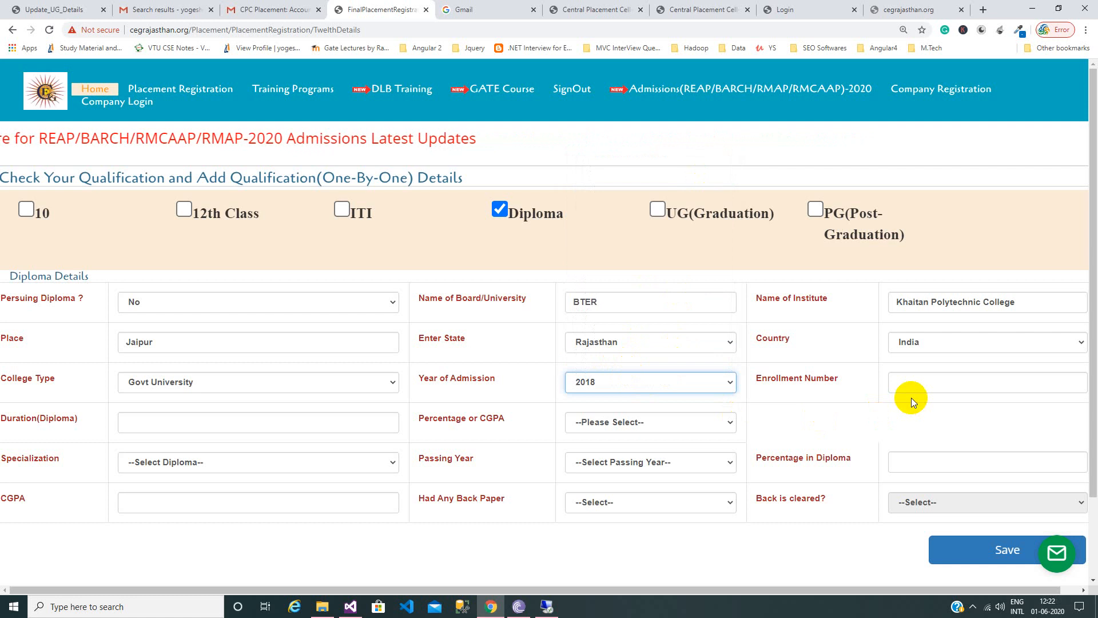
{"action": "left_click", "coordinate": [932, 378]}
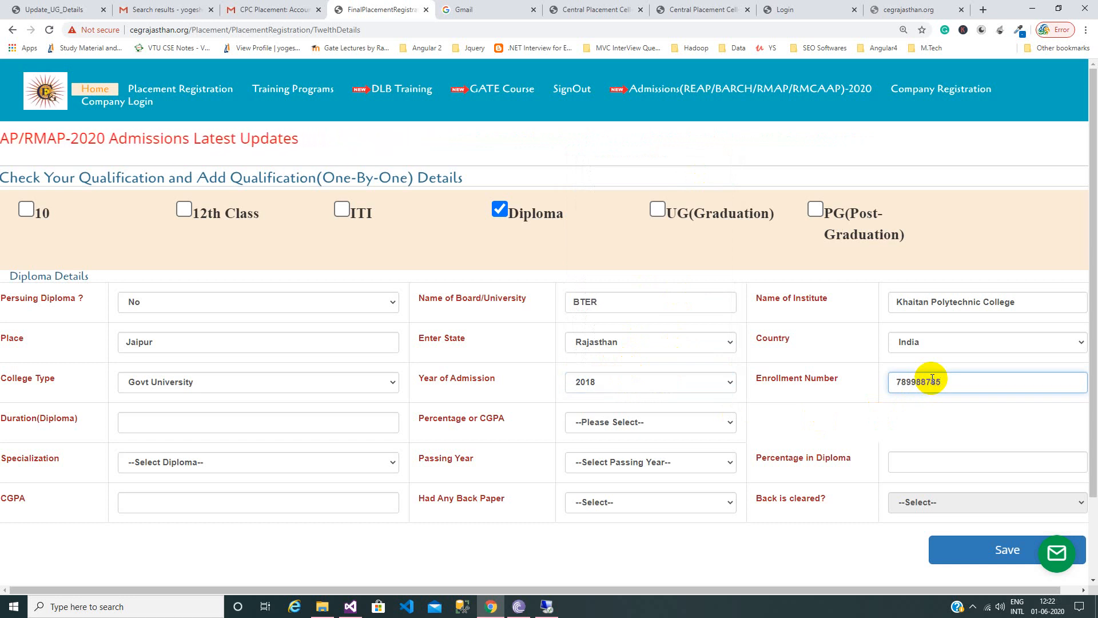
{"action": "left_click", "coordinate": [245, 417]}
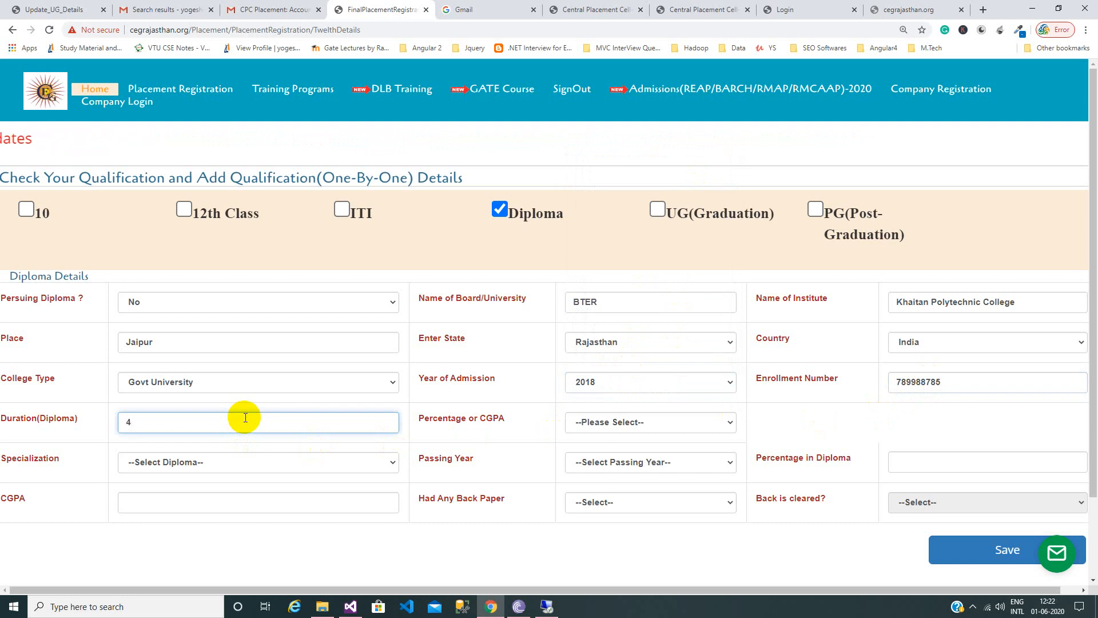
{"action": "key", "text": "Tab"}
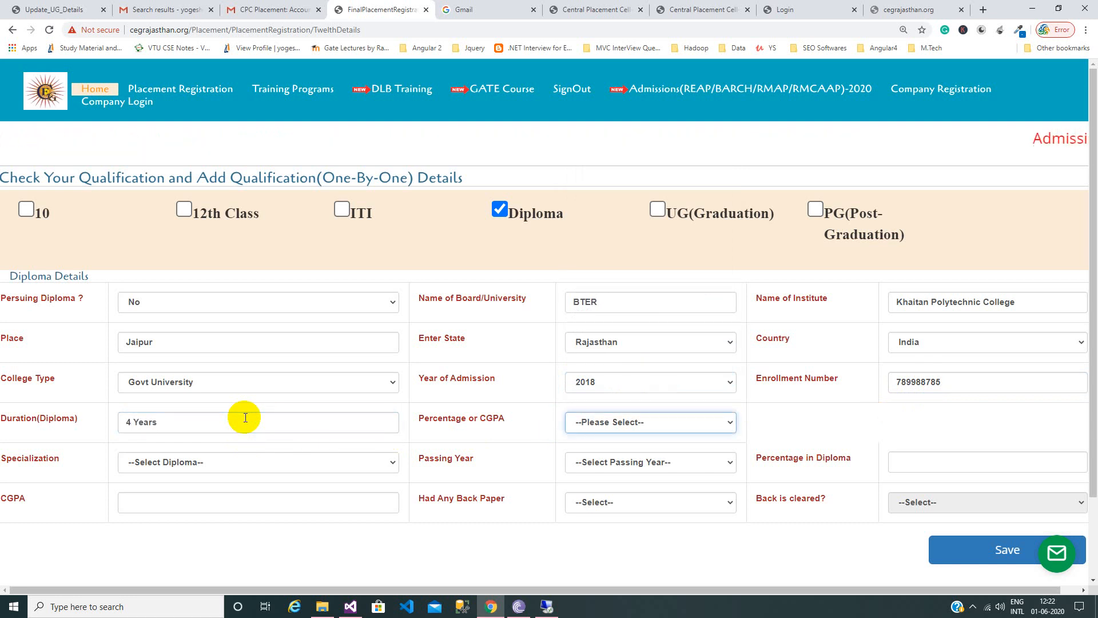
Choose Percentage(%), Automobile Engineering specialization, and change the admission year to 2014.
{"action": "left_click", "coordinate": [635, 428]}
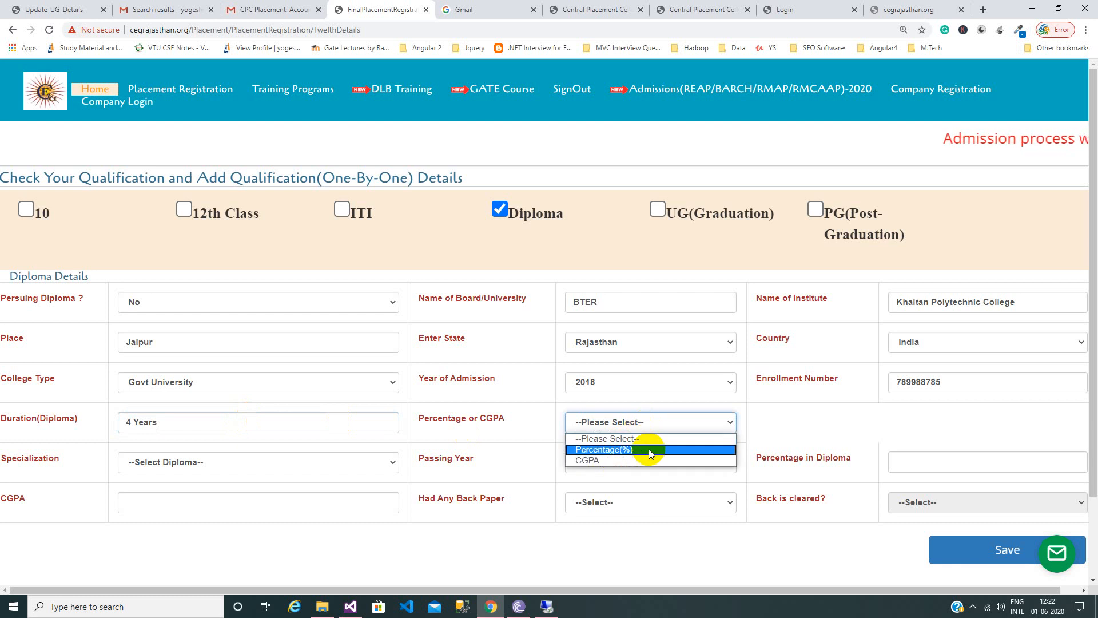
{"action": "left_click", "coordinate": [648, 448]}
{"action": "left_click", "coordinate": [243, 463]}
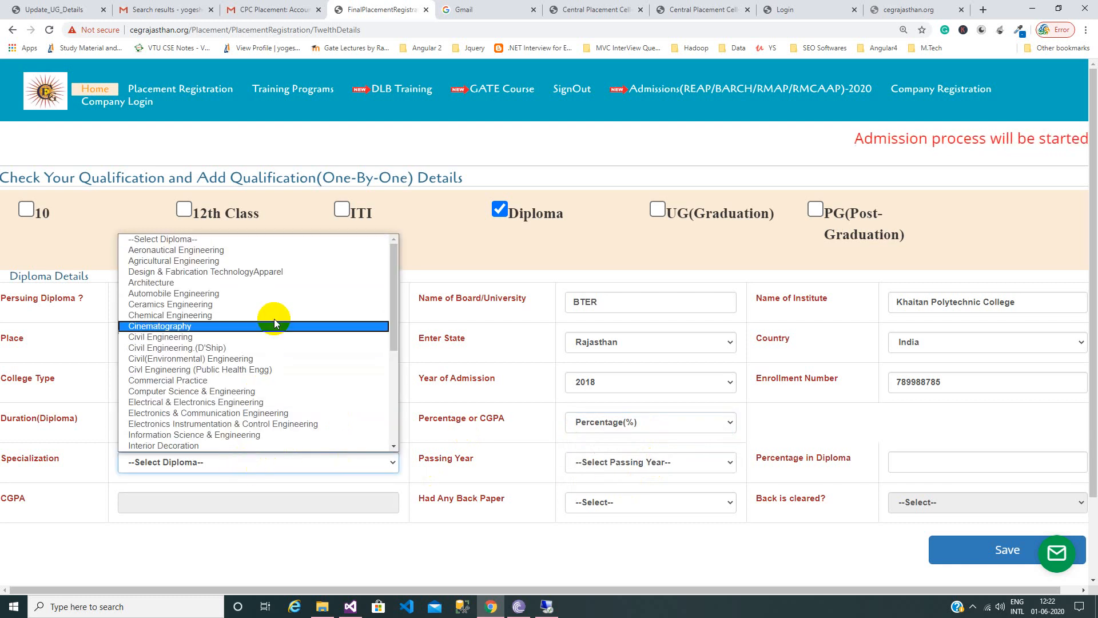
{"action": "left_click", "coordinate": [285, 294]}
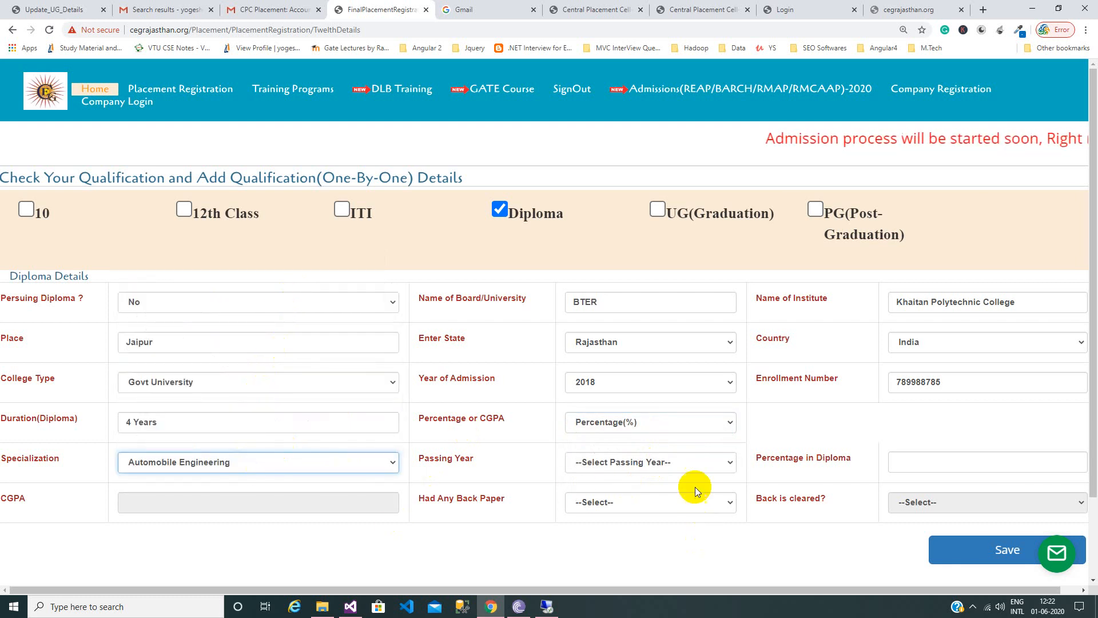
{"action": "left_click", "coordinate": [705, 461]}
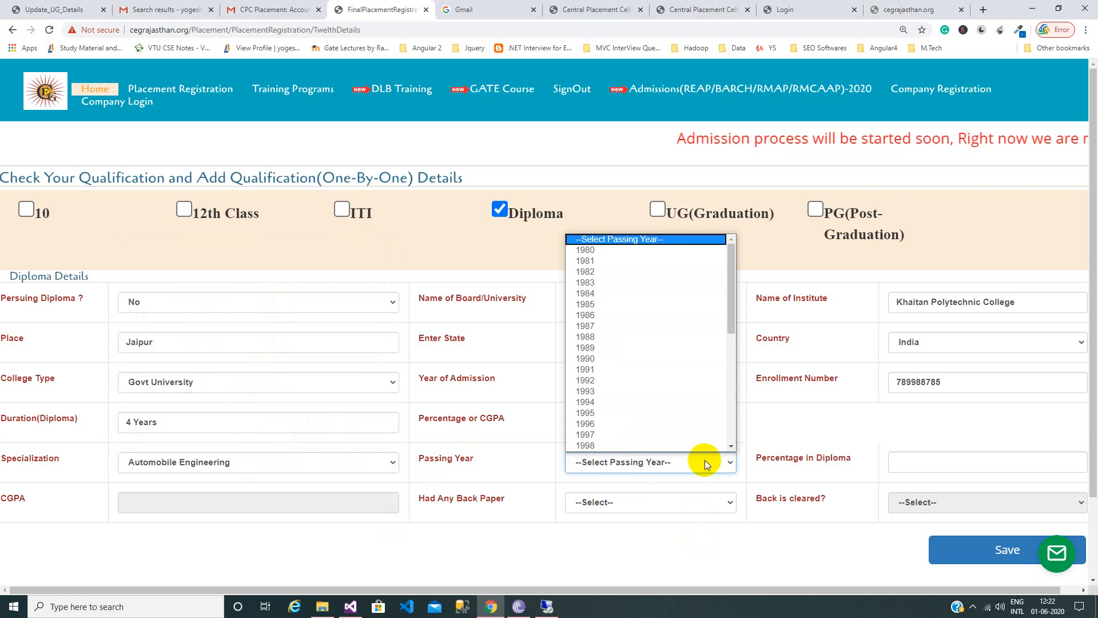
{"action": "left_click", "coordinate": [800, 416]}
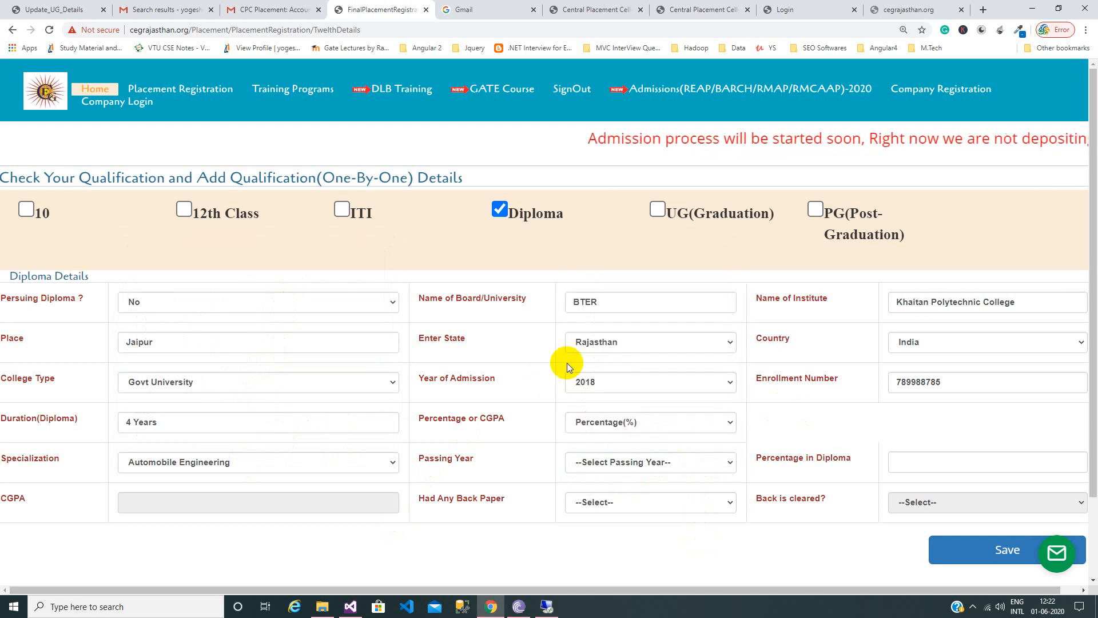
{"action": "left_click", "coordinate": [655, 424]}
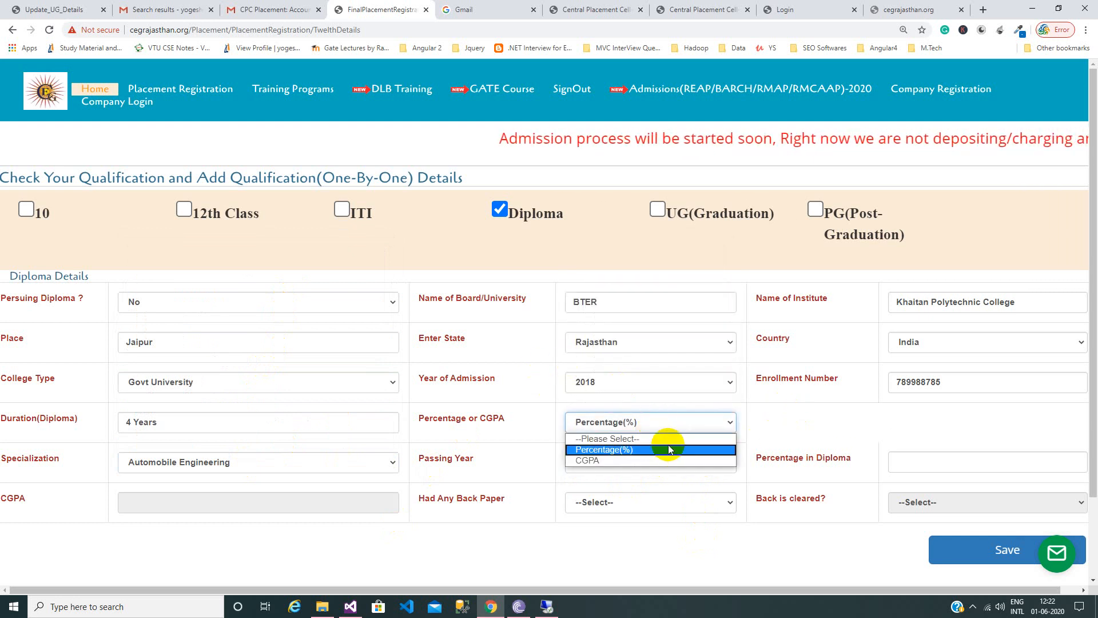
{"action": "left_click", "coordinate": [670, 449]}
{"action": "left_click", "coordinate": [649, 389]}
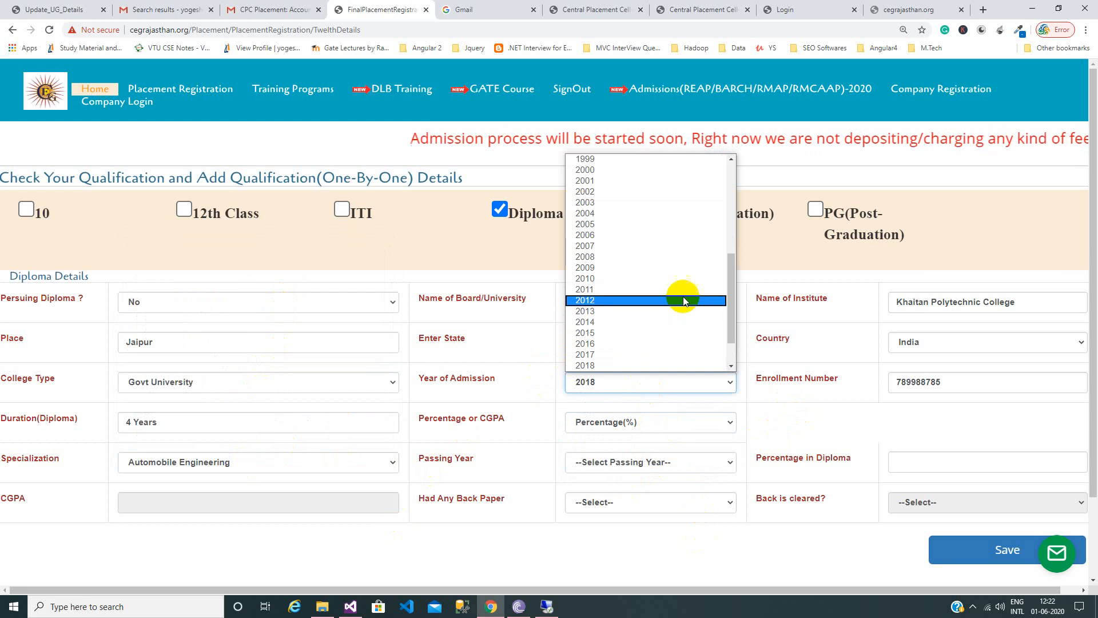
{"action": "left_click", "coordinate": [682, 321]}
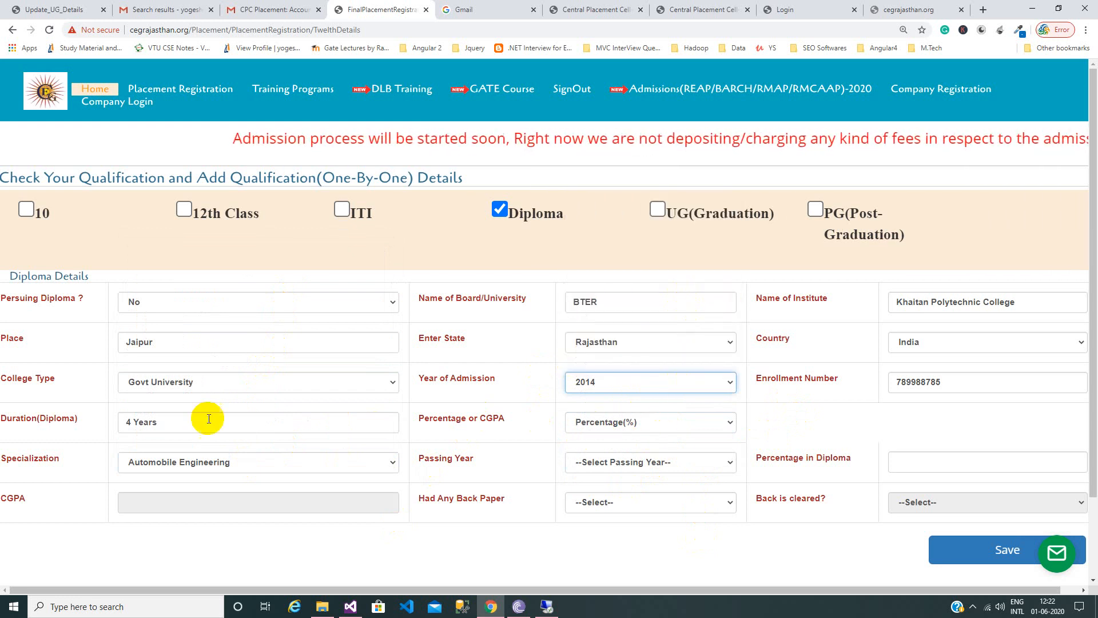
Set the diploma passing year to 2018 and the percentage to 65.
{"action": "left_click", "coordinate": [657, 466]}
{"action": "scroll", "coordinate": [662, 380], "scroll_direction": "down", "scroll_amount": 8}
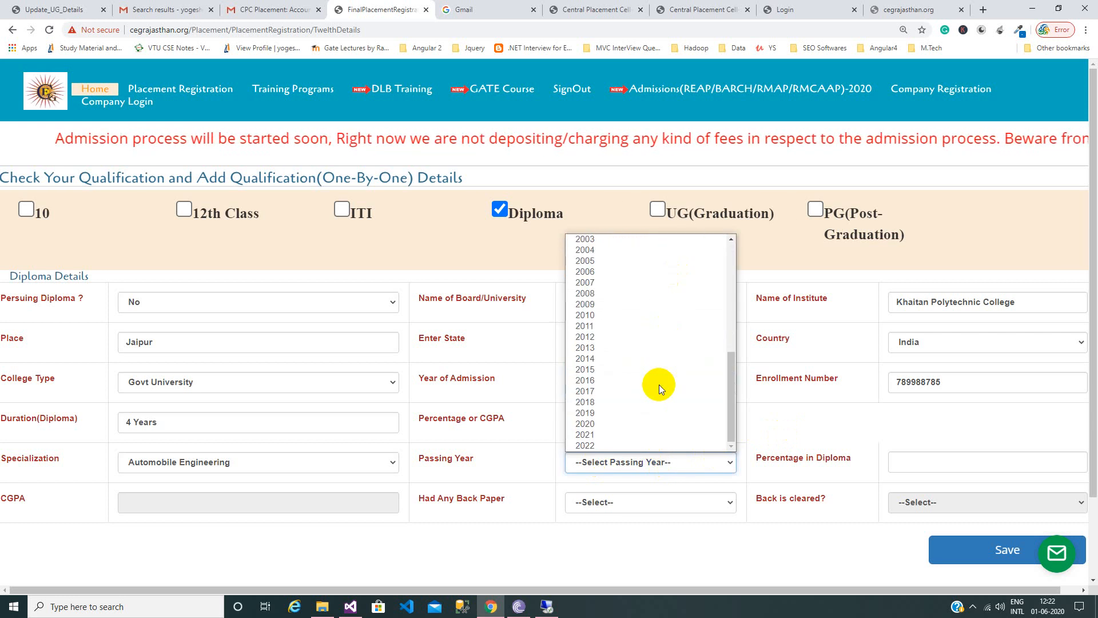
{"action": "left_click", "coordinate": [657, 401]}
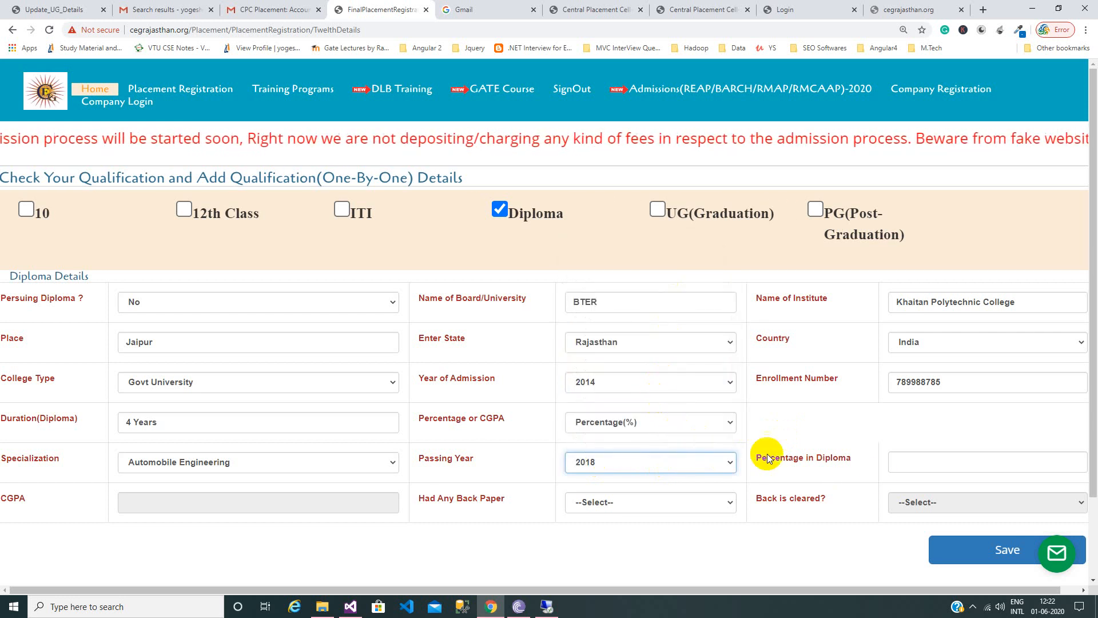
{"action": "left_click", "coordinate": [929, 461]}
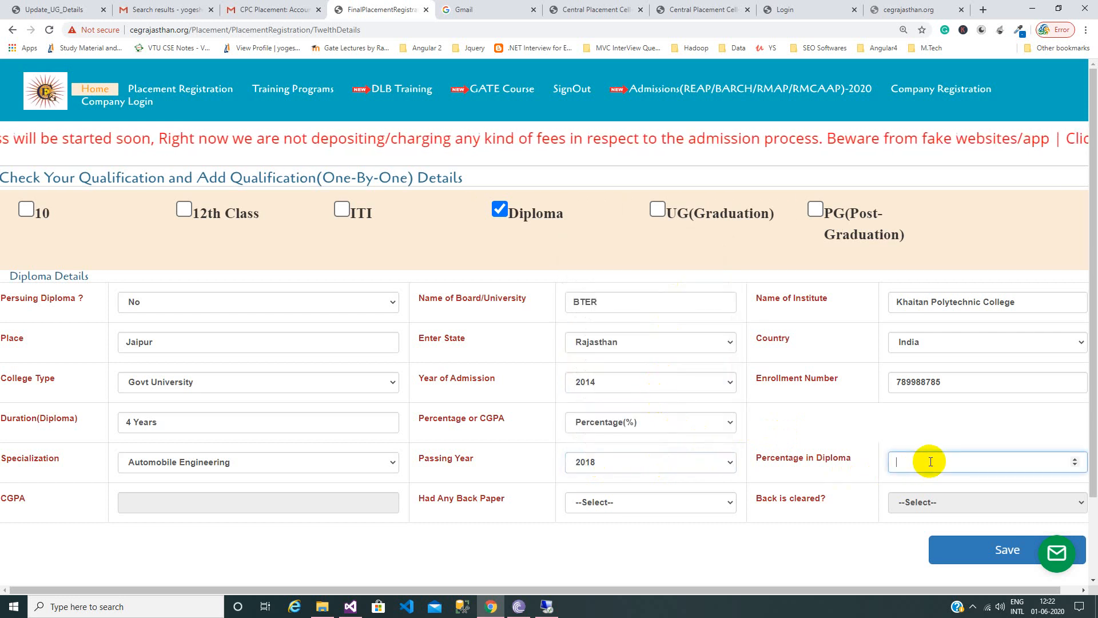
{"action": "type", "text": "65"}
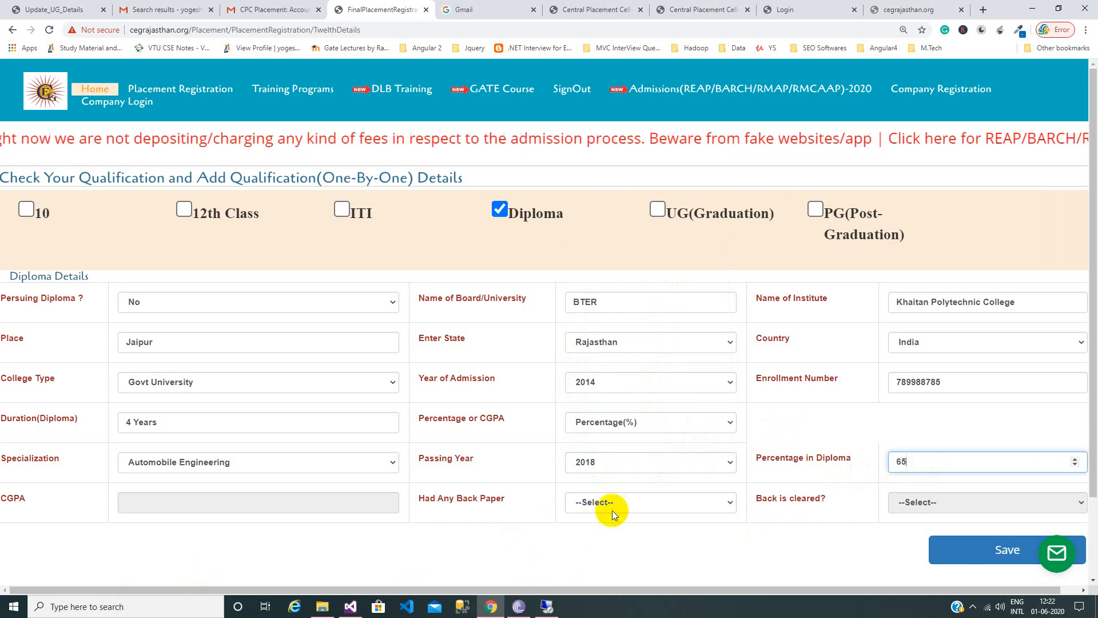
Mark the back paper as Yes and cleared, then save the diploma details.
{"action": "left_click", "coordinate": [638, 501]}
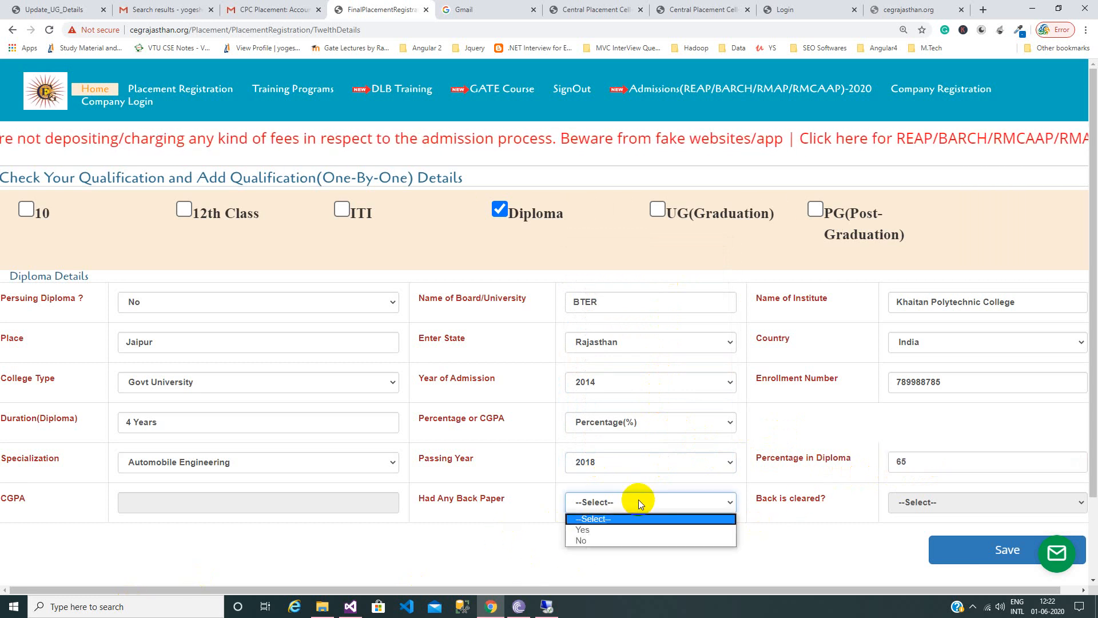
{"action": "left_click", "coordinate": [640, 530]}
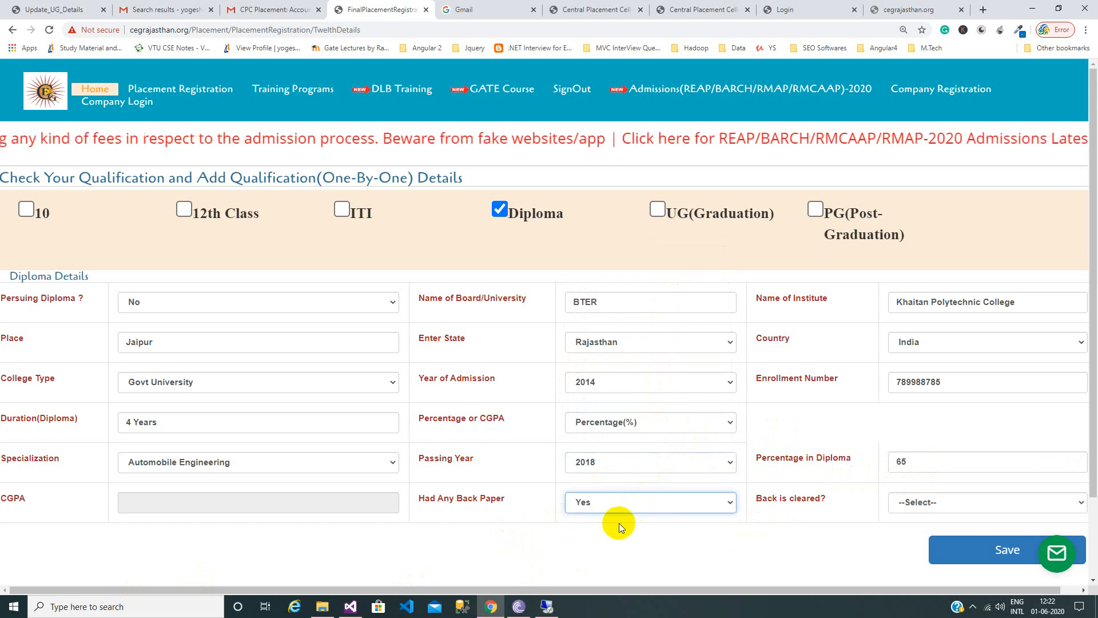
{"action": "scroll", "coordinate": [618, 523], "scroll_direction": "down", "scroll_amount": 2}
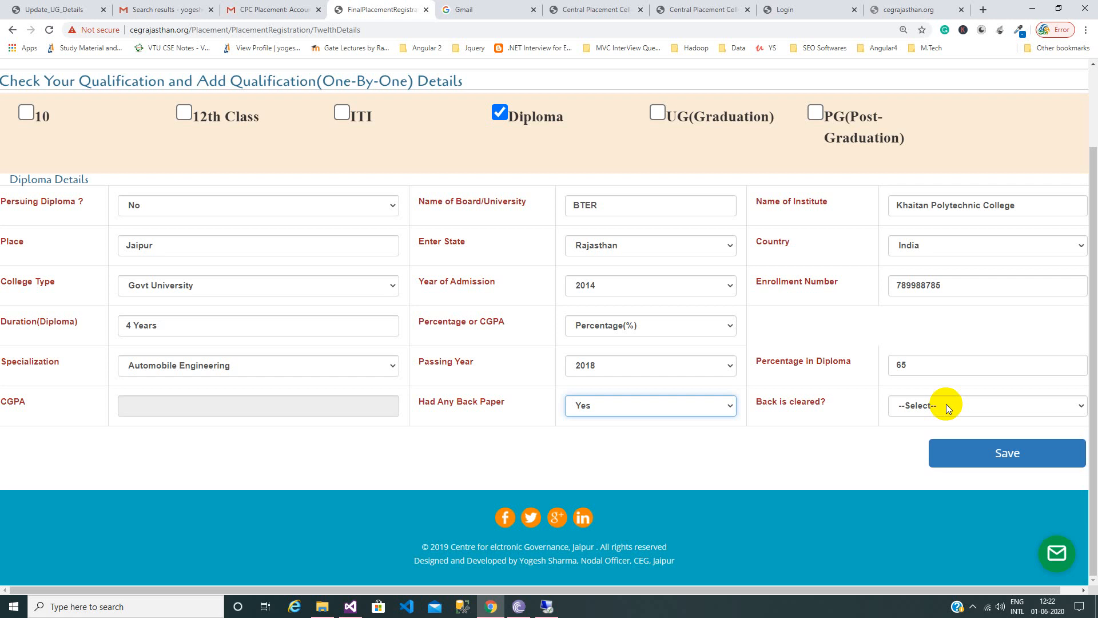
{"action": "left_click", "coordinate": [909, 405]}
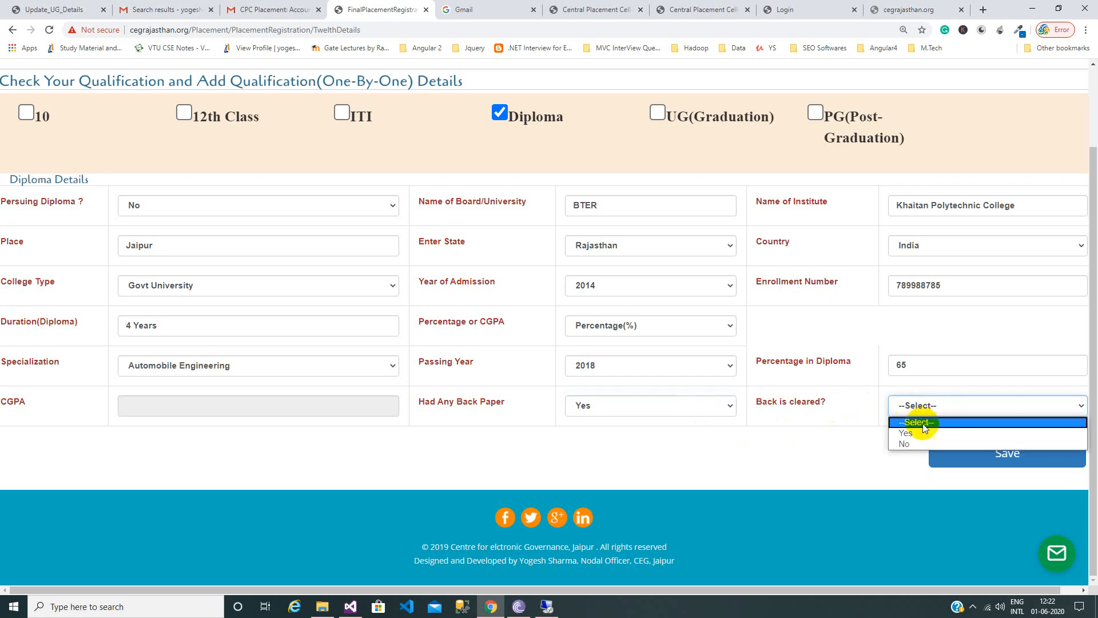
{"action": "left_click", "coordinate": [918, 433]}
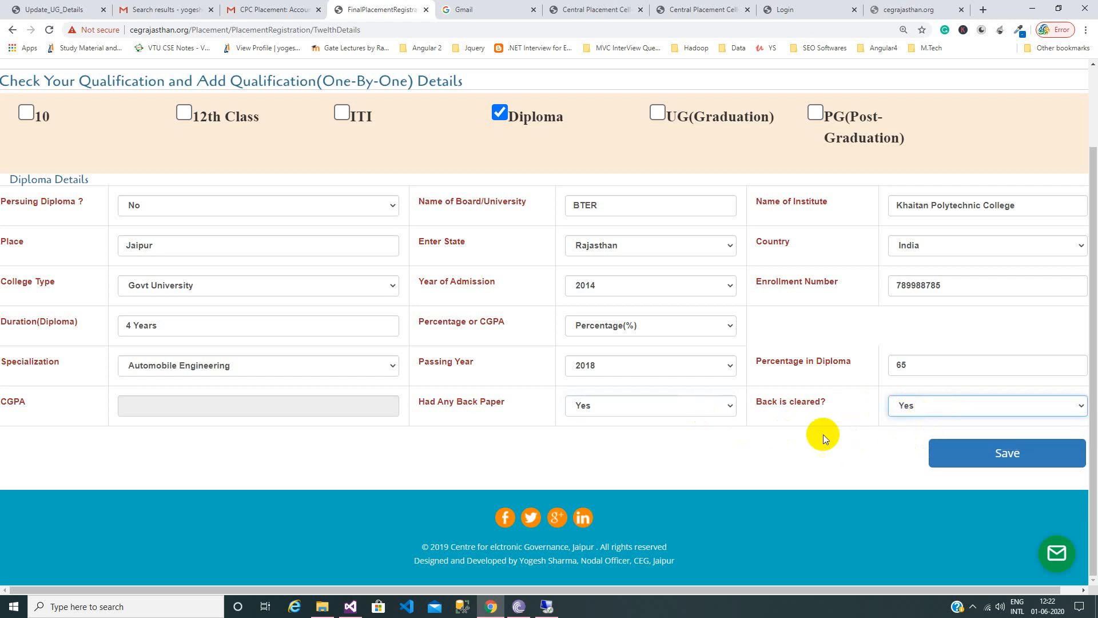
{"action": "left_click", "coordinate": [971, 457]}
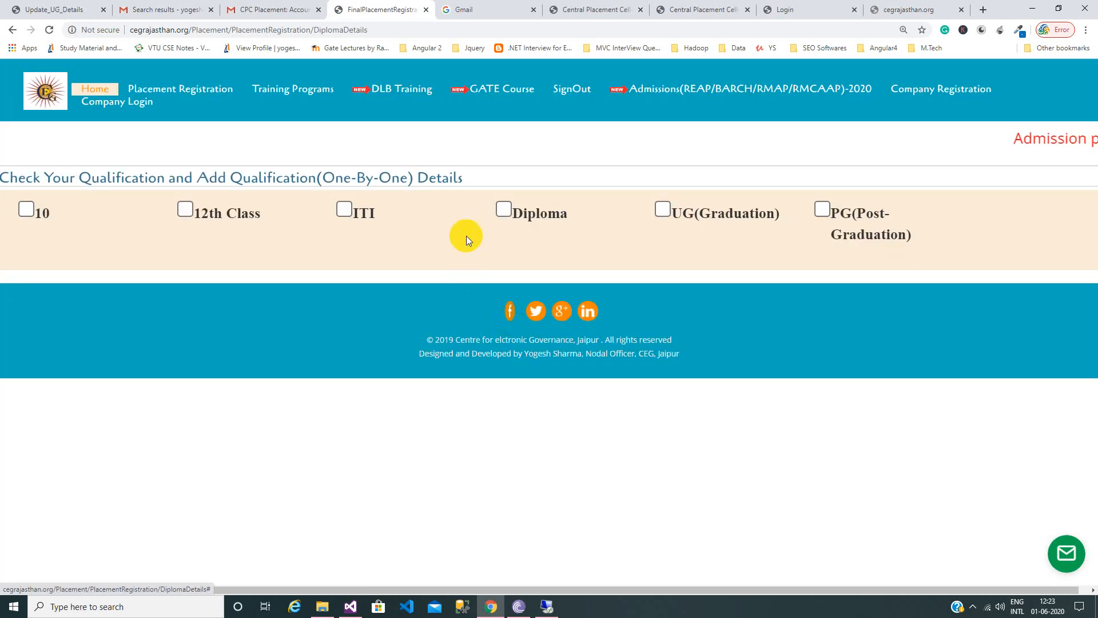
Go back to the login page, dismiss the alert and GATE 2021 popup, and sign out.
{"action": "left_click", "coordinate": [5, 30]}
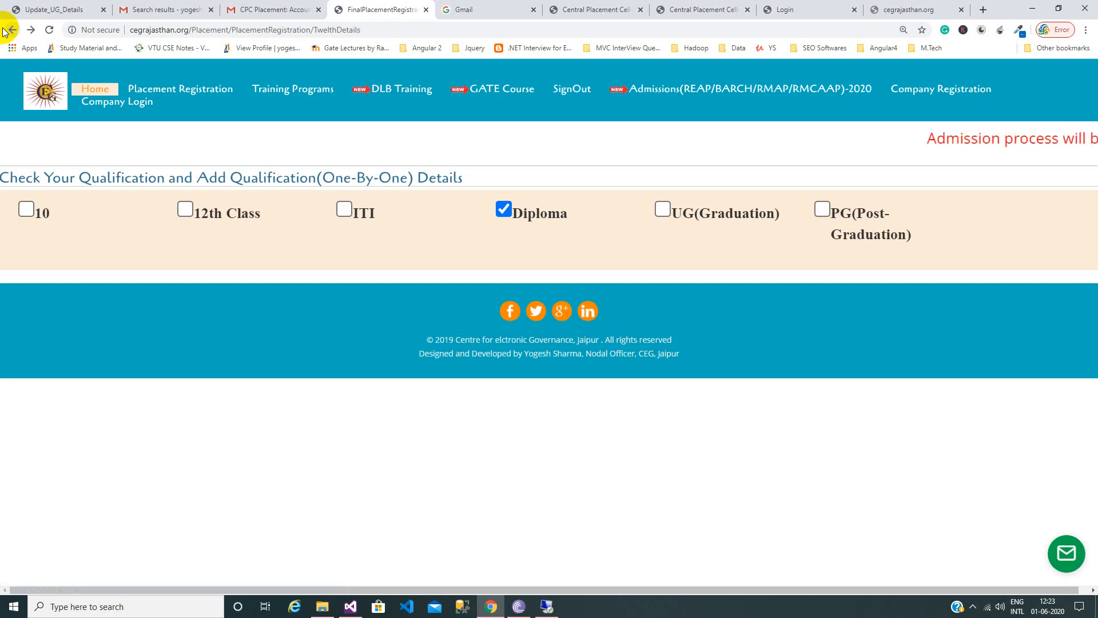
{"action": "left_click", "coordinate": [6, 30]}
{"action": "left_click", "coordinate": [6, 30]}
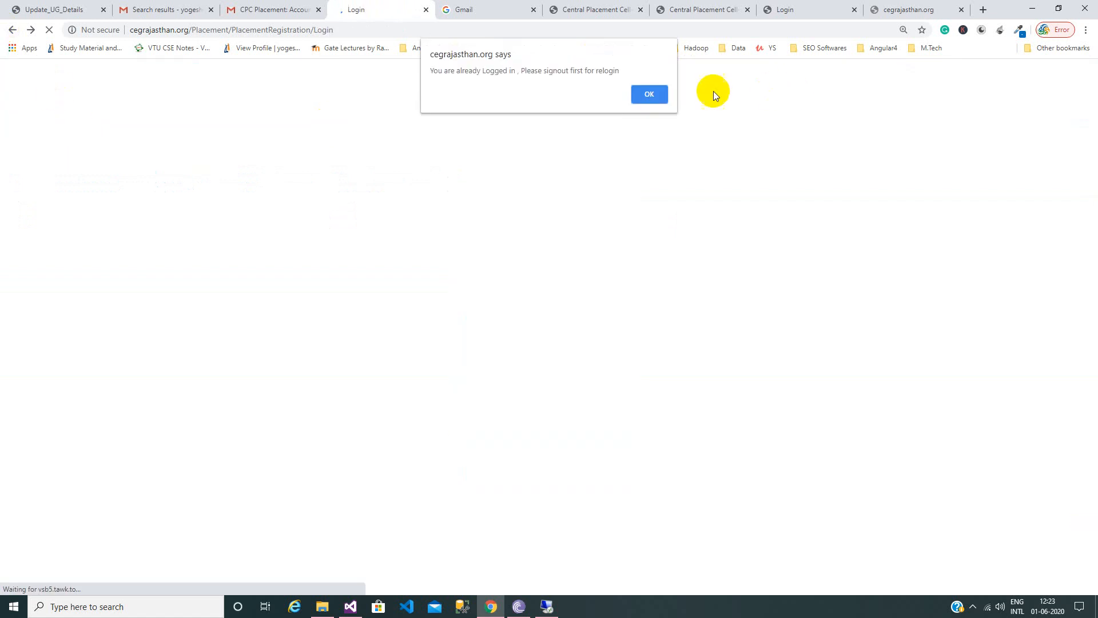
{"action": "left_click", "coordinate": [647, 93]}
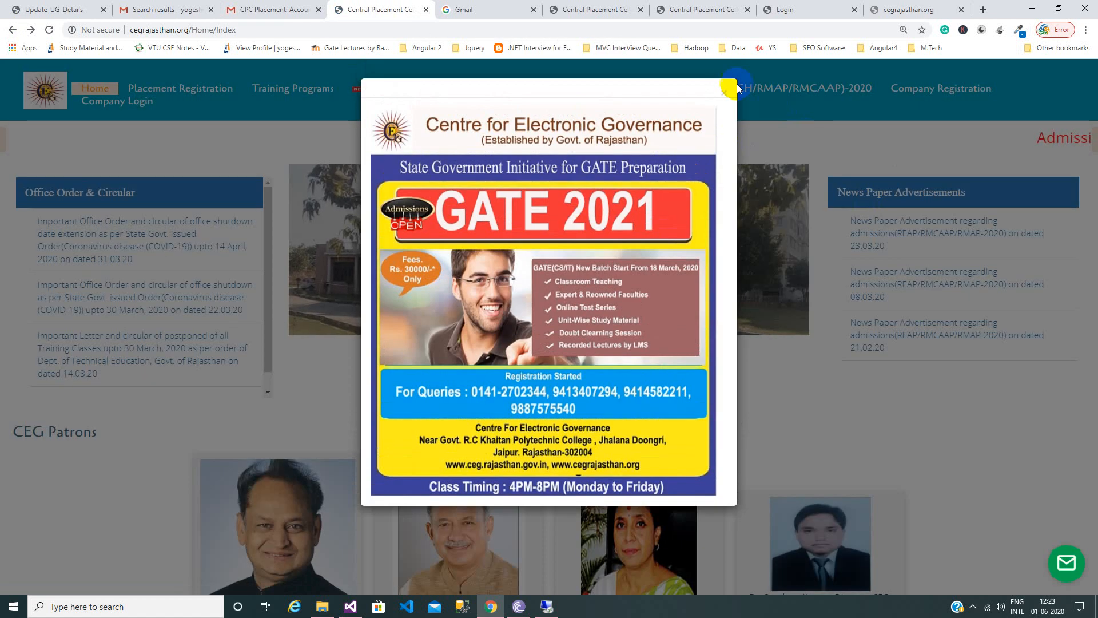
{"action": "left_click", "coordinate": [720, 92]}
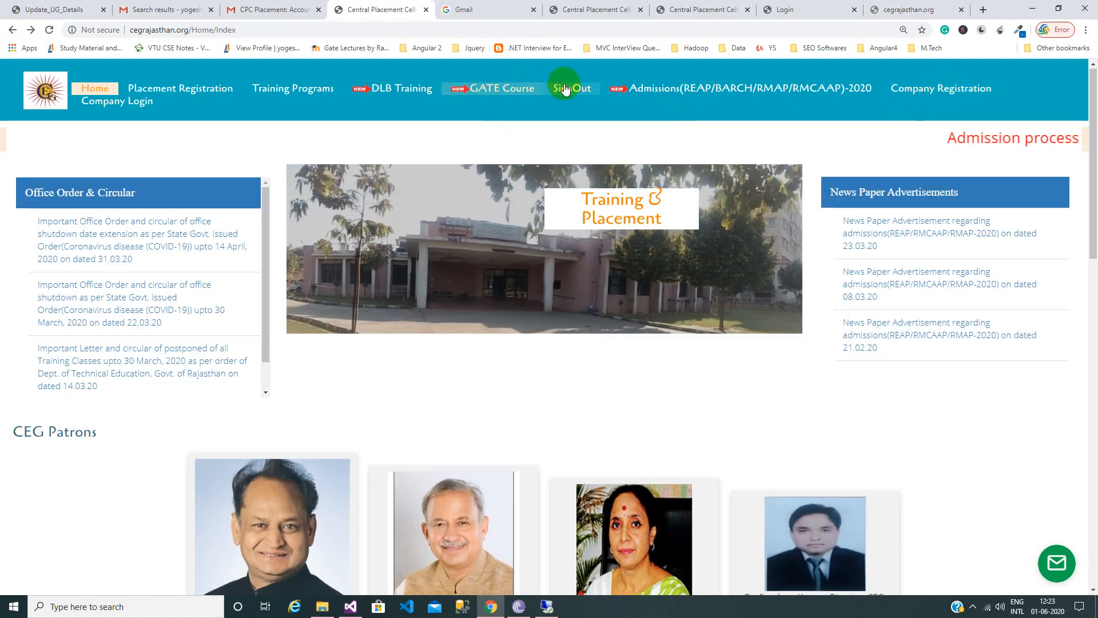
{"action": "left_click", "coordinate": [569, 87]}
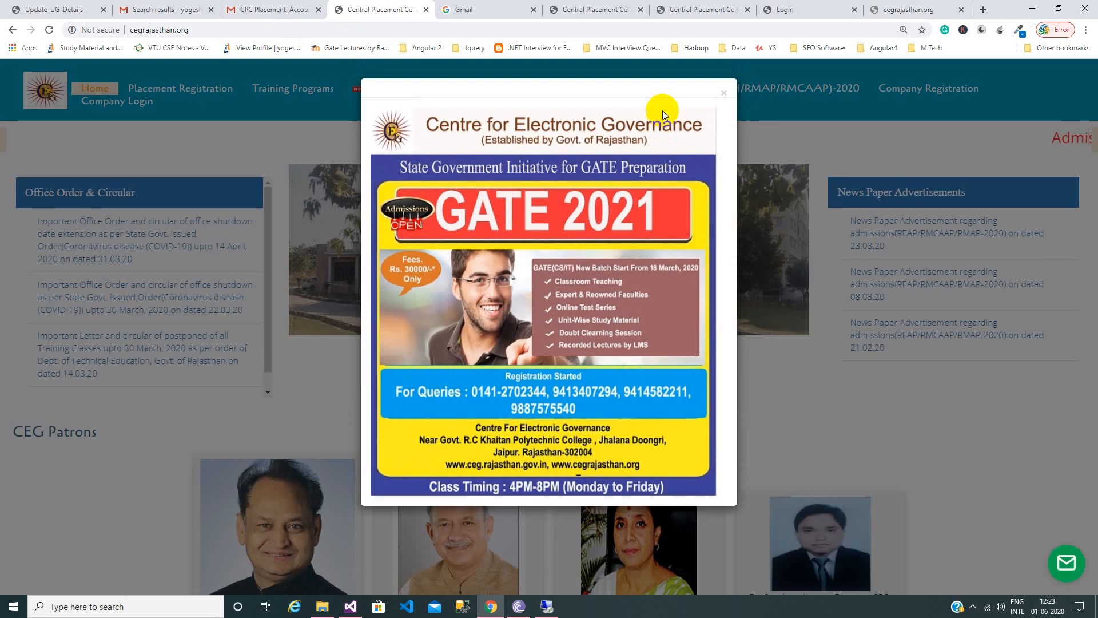
{"action": "left_click", "coordinate": [725, 95]}
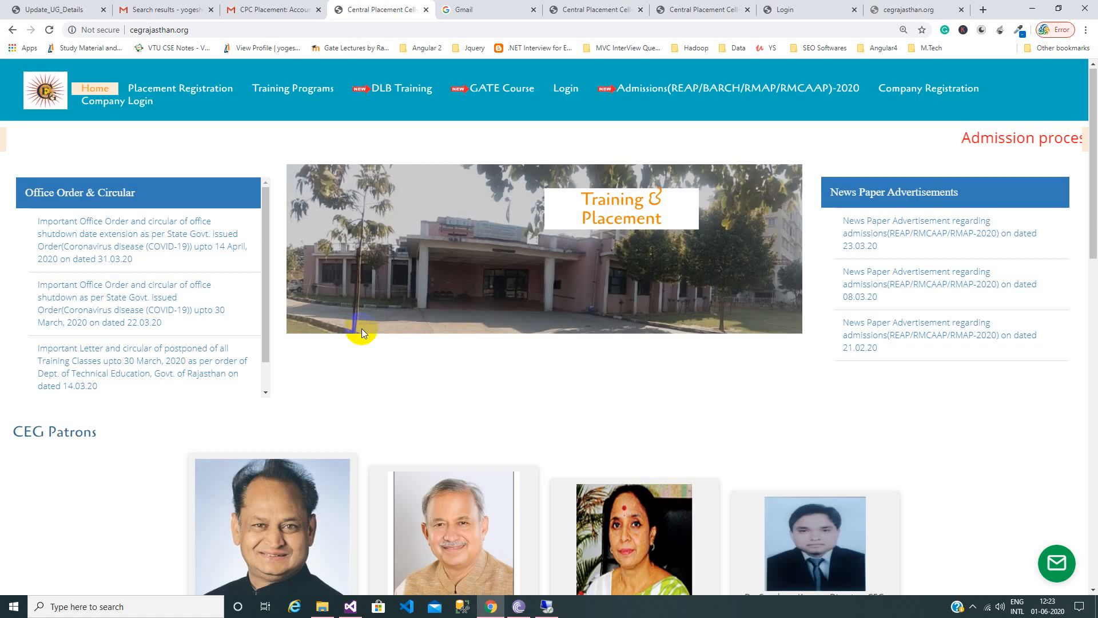
Apply to the Mahindra & Mahindra diploma drive from the campus table.
{"action": "scroll", "coordinate": [361, 328], "scroll_direction": "down", "scroll_amount": 9}
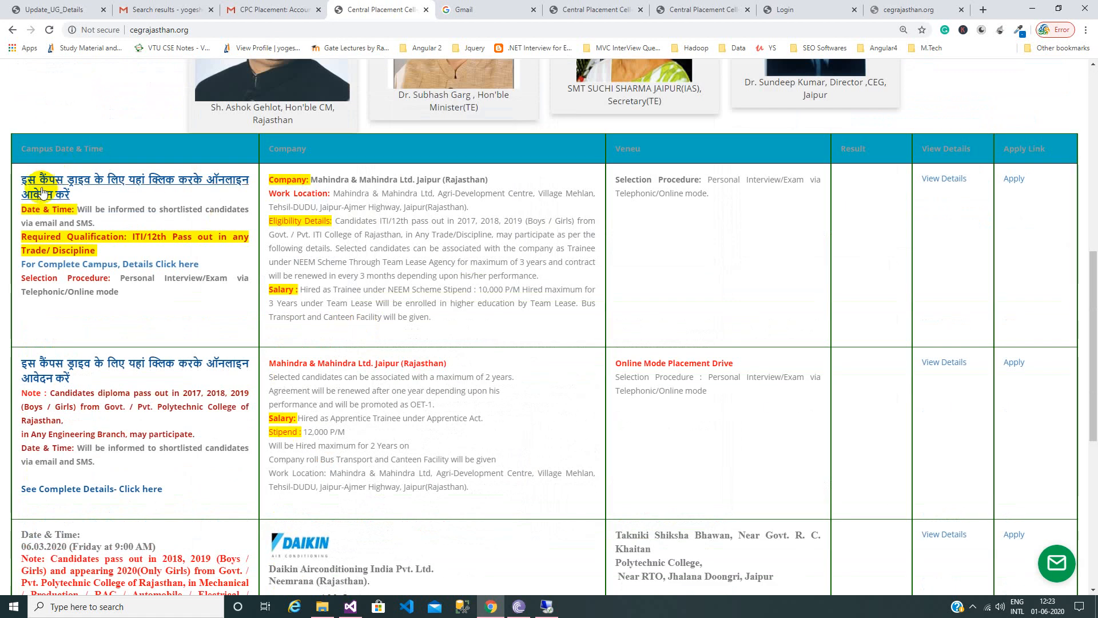
{"action": "scroll", "coordinate": [115, 381], "scroll_direction": "down", "scroll_amount": 3}
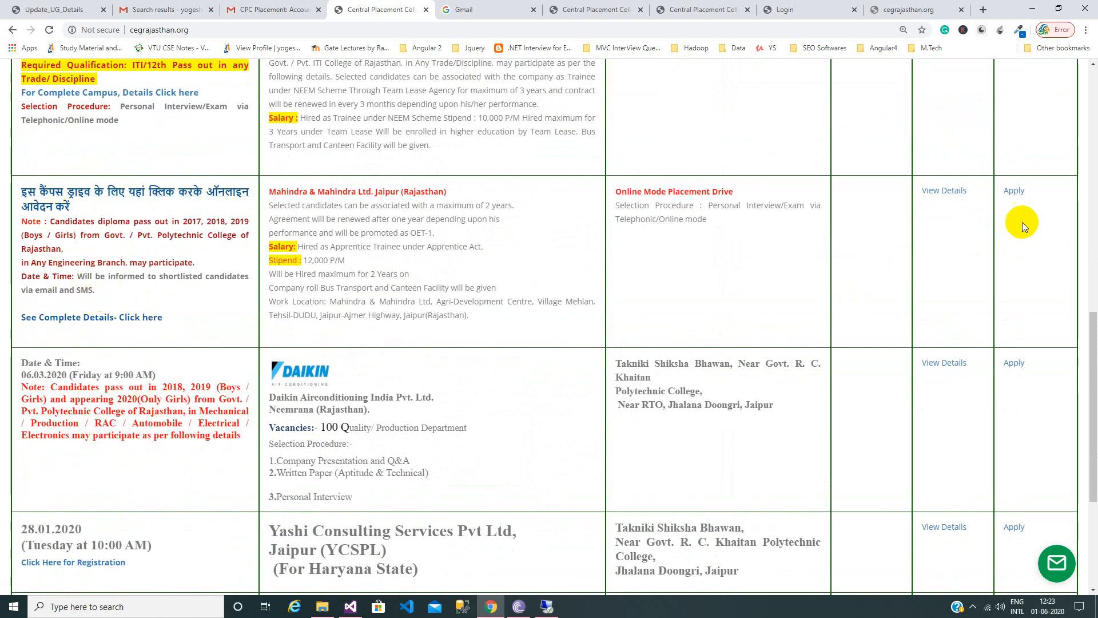
{"action": "left_click", "coordinate": [1014, 193]}
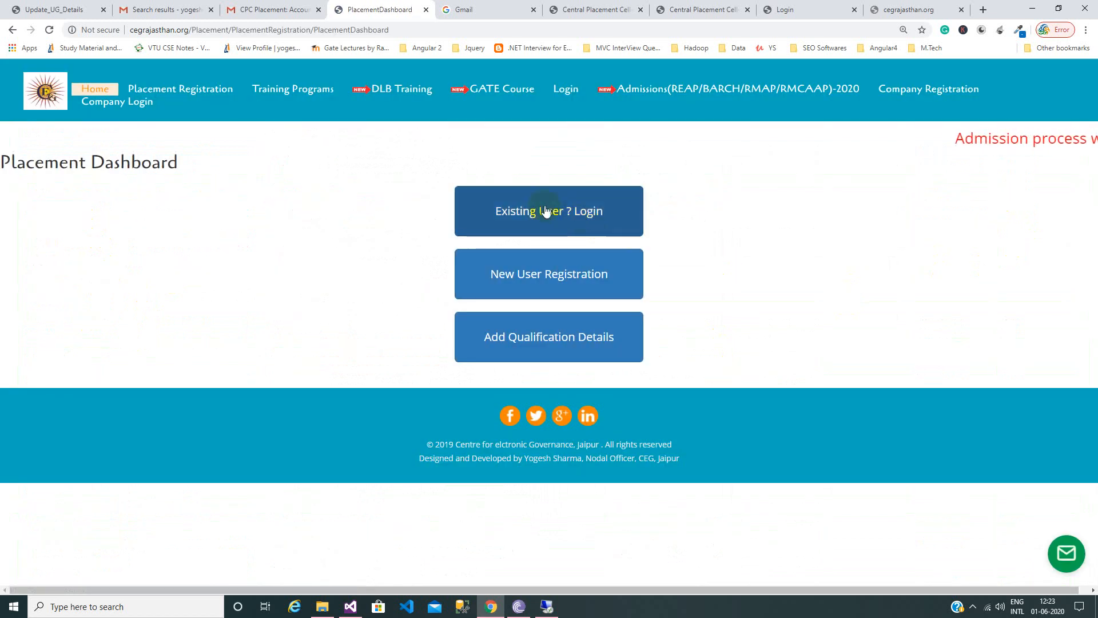
Sign in with the saved e-mail and the account password, view upcoming campus drives, and go back.
{"action": "left_click", "coordinate": [546, 211]}
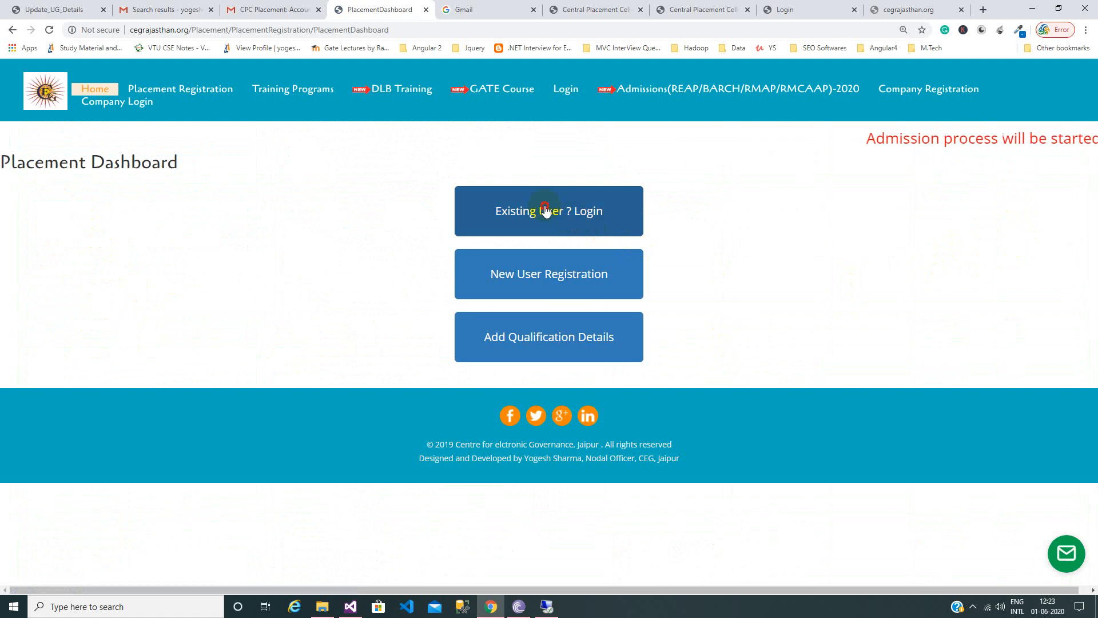
{"action": "left_click", "coordinate": [334, 214]}
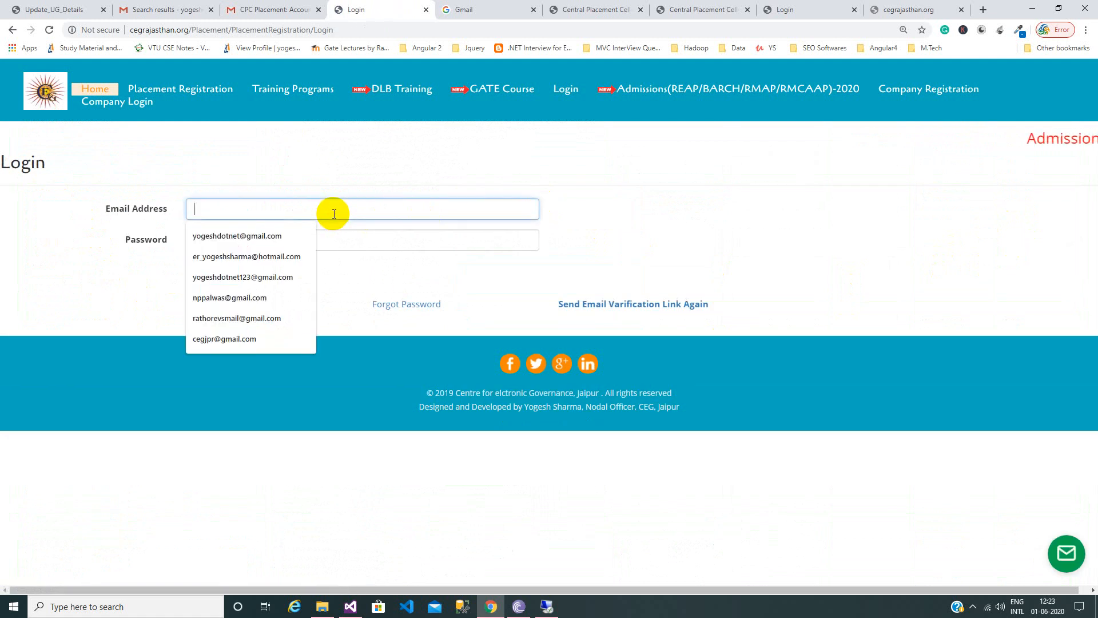
{"action": "type", "text": "ce"}
{"action": "key", "text": "Down"}
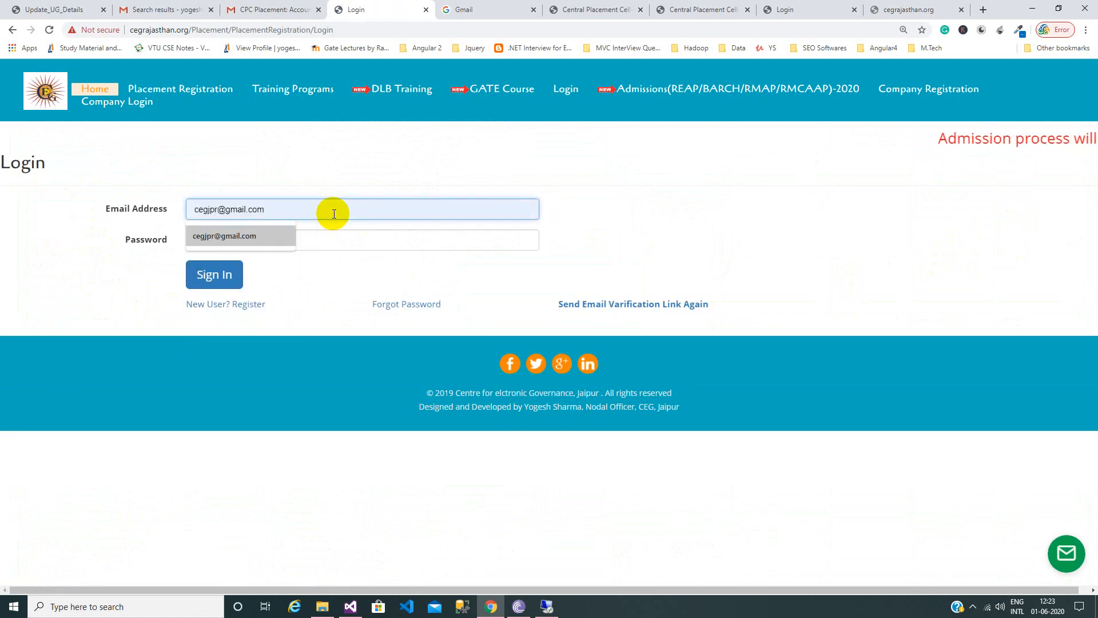
{"action": "key", "text": "Tab"}
{"action": "type", "text": "••••••"}
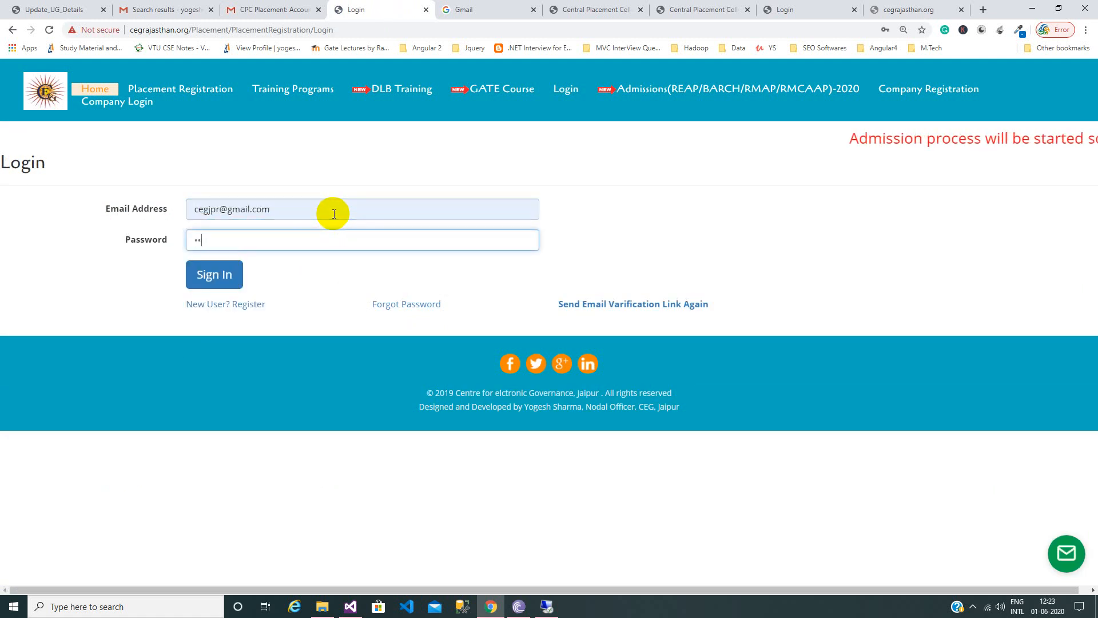
{"action": "type", "text": "•••"}
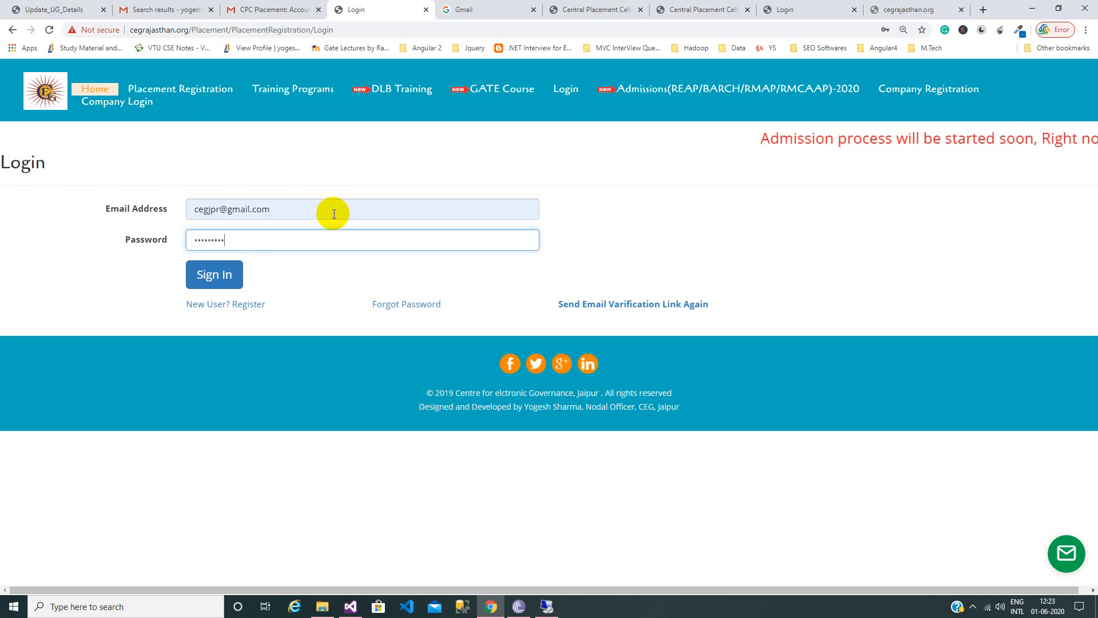
{"action": "left_click", "coordinate": [206, 275]}
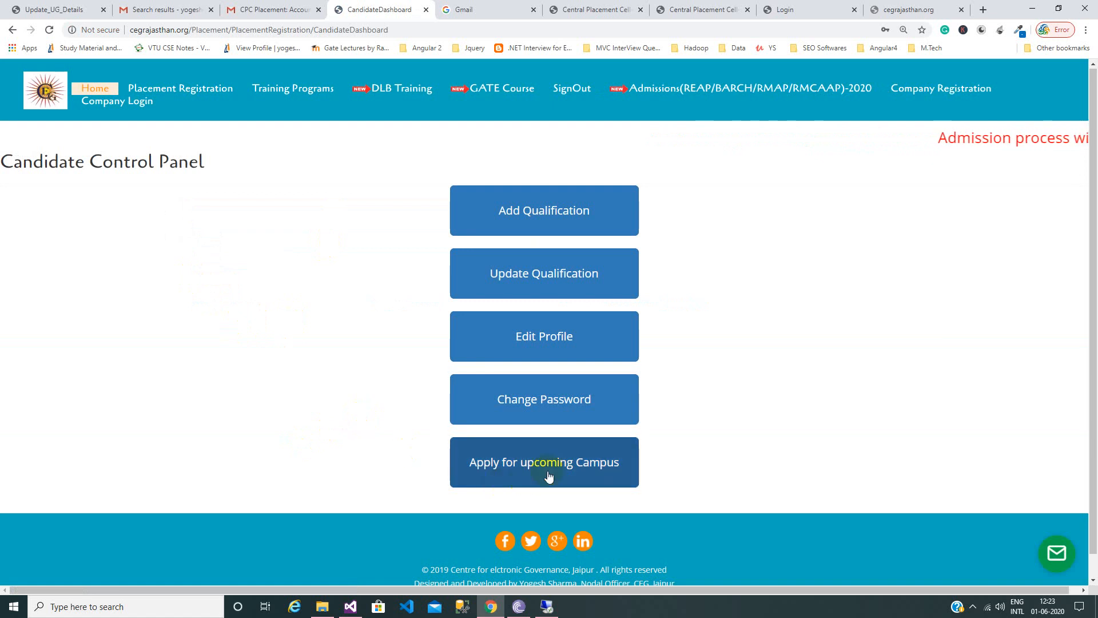
{"action": "left_click", "coordinate": [605, 469]}
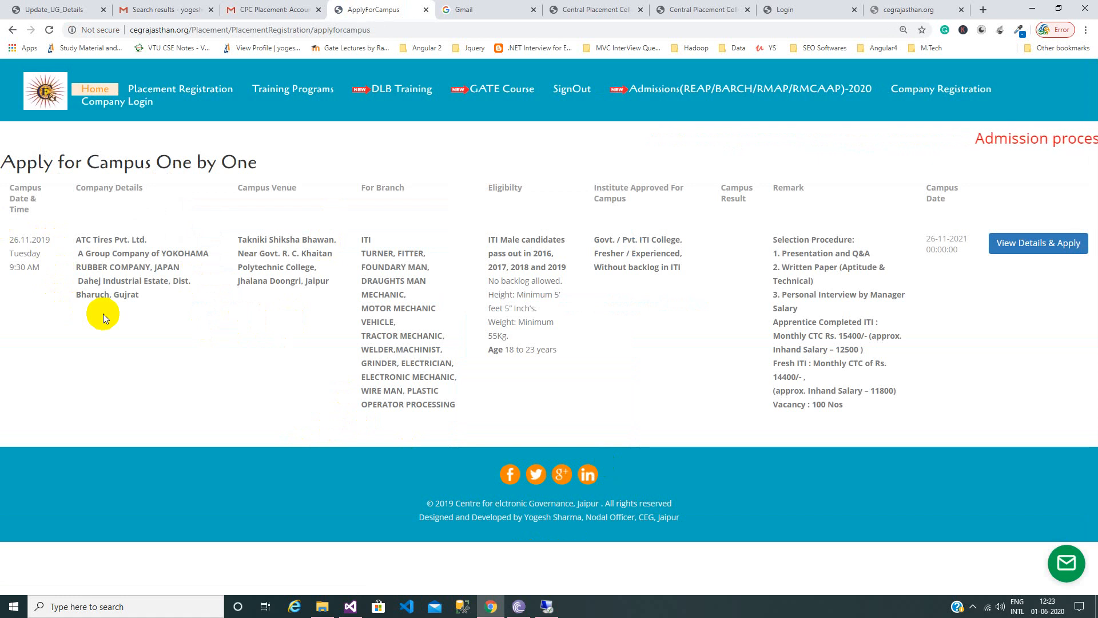
{"action": "left_click", "coordinate": [11, 30]}
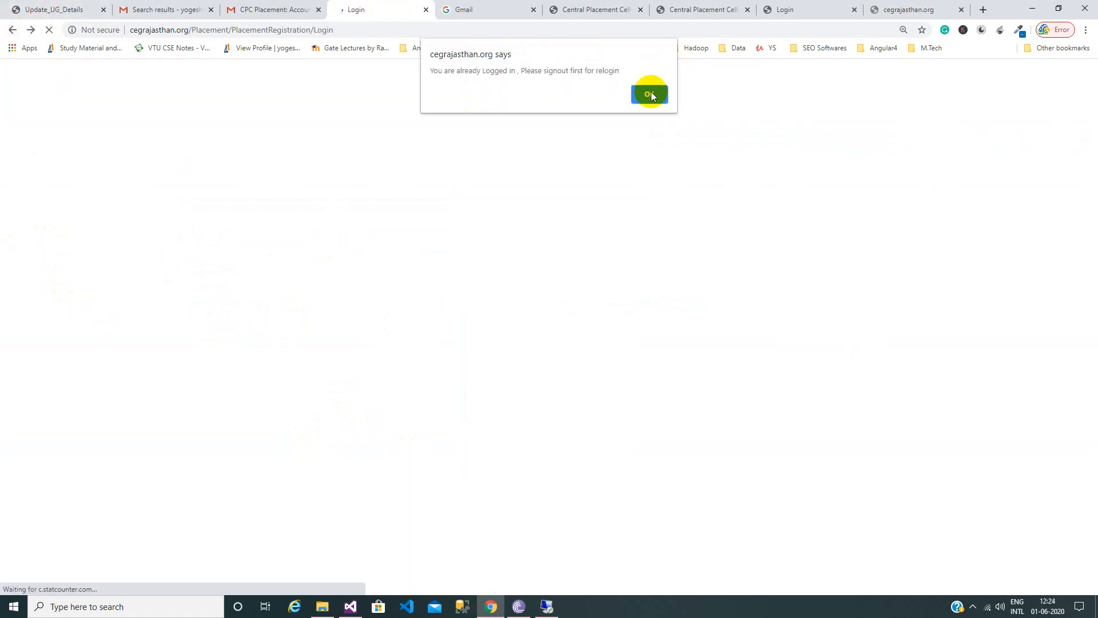
Dismiss the logged-in notice and GATE 2021 popup, then apply to the second Mahindra & Mahindra drive.
{"action": "left_click", "coordinate": [647, 93]}
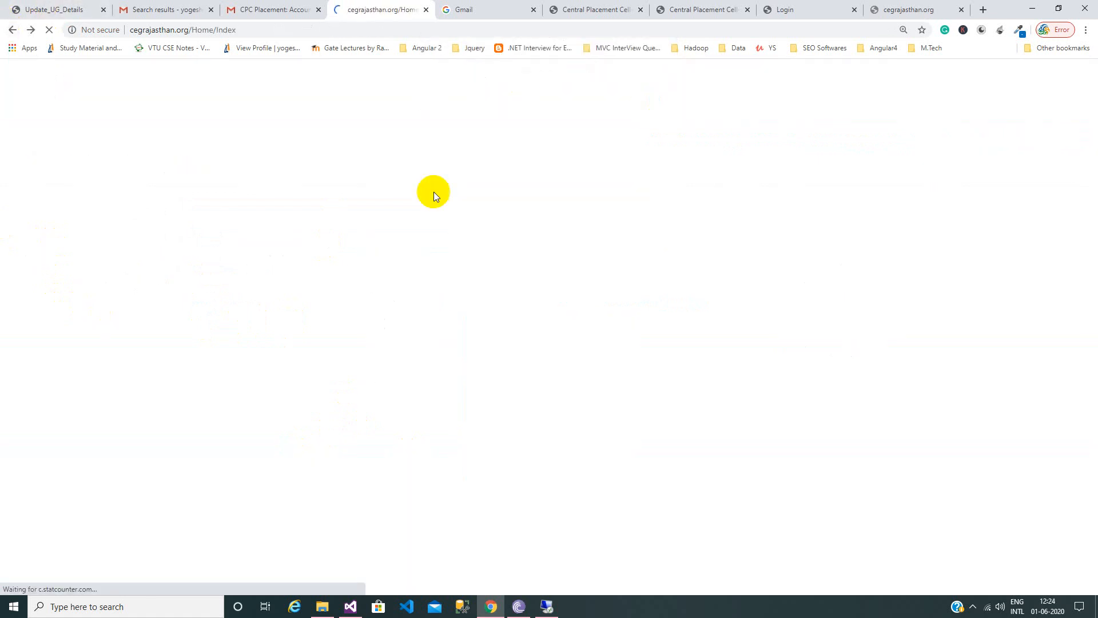
{"action": "left_click", "coordinate": [720, 97]}
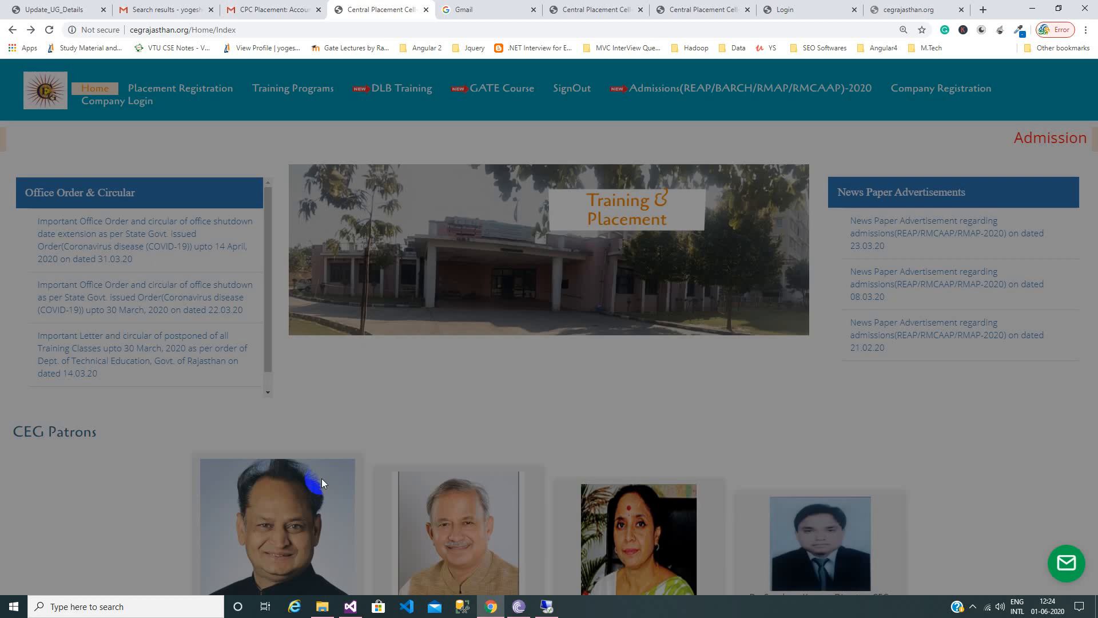
{"action": "scroll", "coordinate": [321, 479], "scroll_direction": "down", "scroll_amount": 5}
{"action": "scroll", "coordinate": [320, 479], "scroll_direction": "down", "scroll_amount": 5}
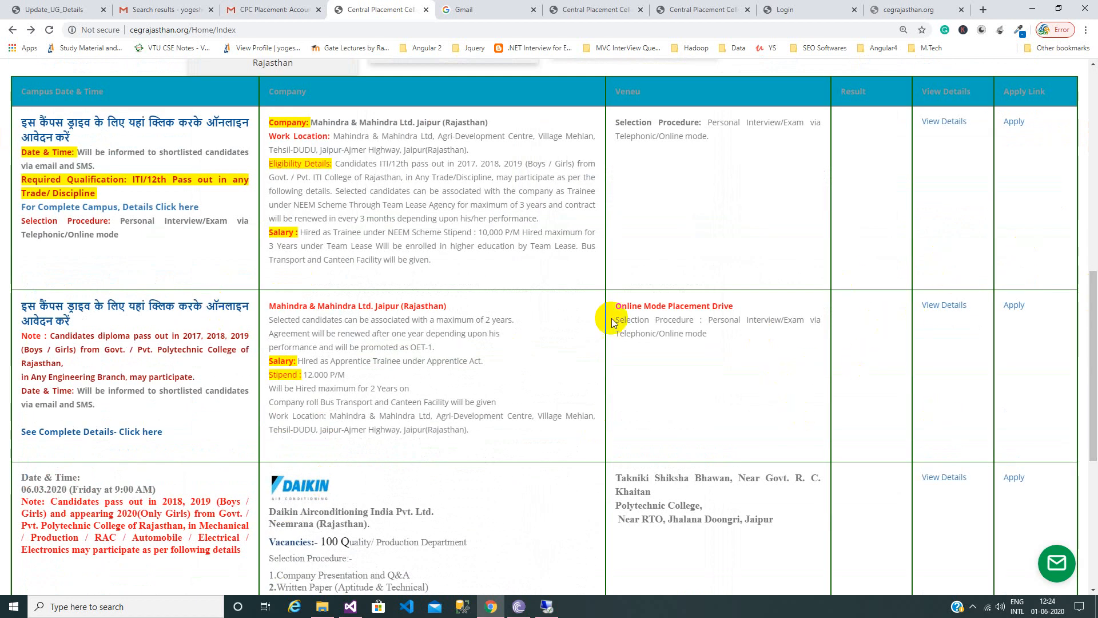
{"action": "left_click", "coordinate": [1020, 306]}
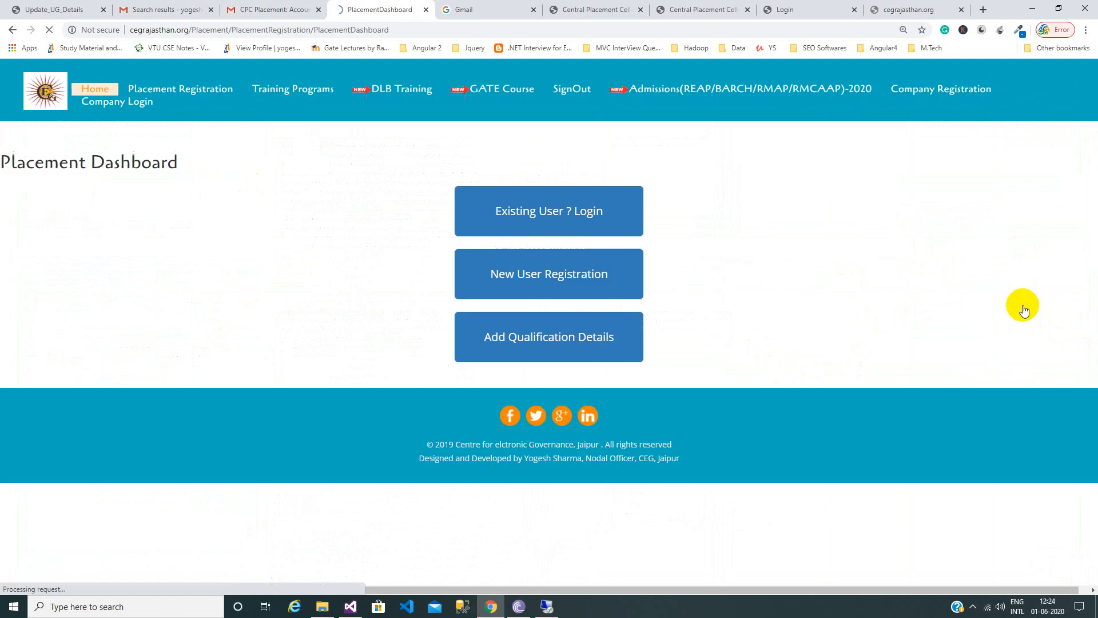
Log in as an existing user, clearing the logged-in notice and GATE 2021 popup.
{"action": "left_click", "coordinate": [579, 213]}
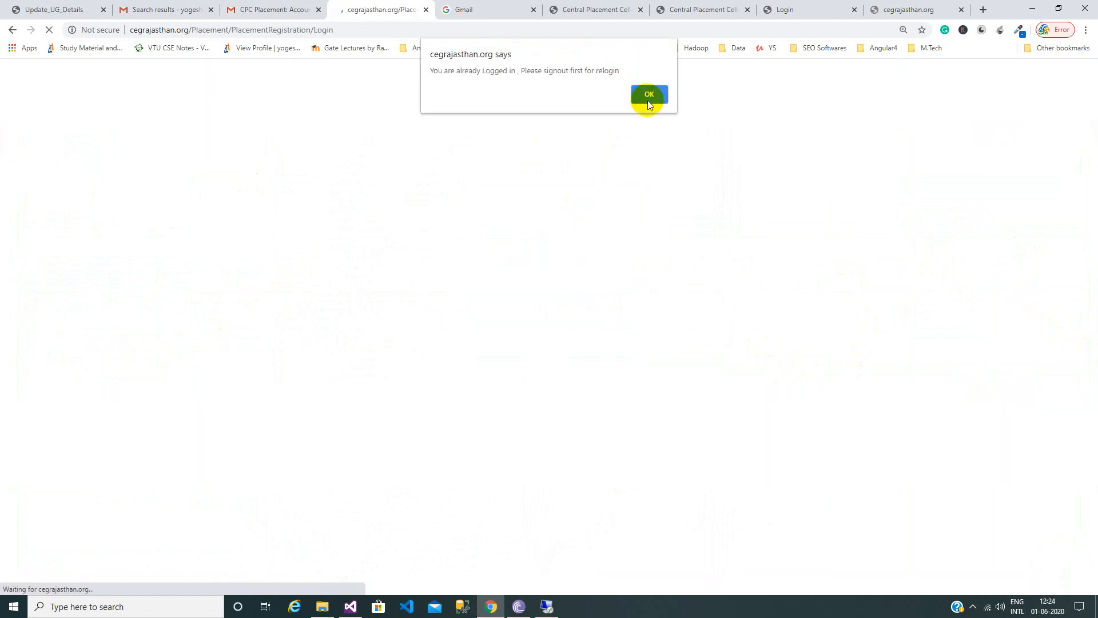
{"action": "left_click", "coordinate": [647, 97]}
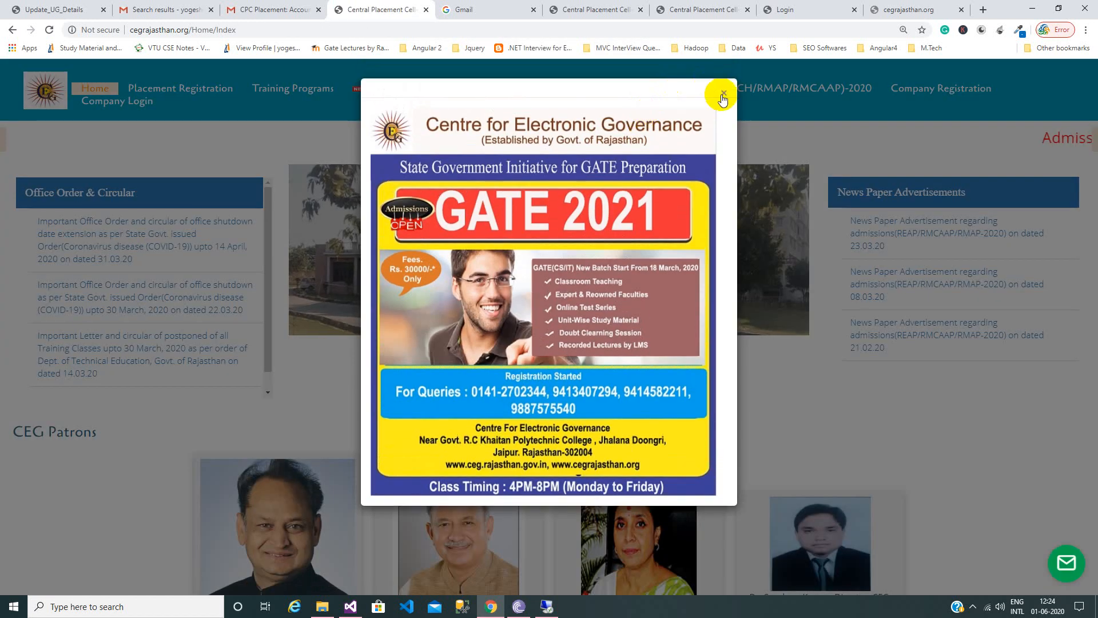
{"action": "left_click", "coordinate": [719, 93]}
{"action": "scroll", "coordinate": [349, 385], "scroll_direction": "down", "scroll_amount": 10}
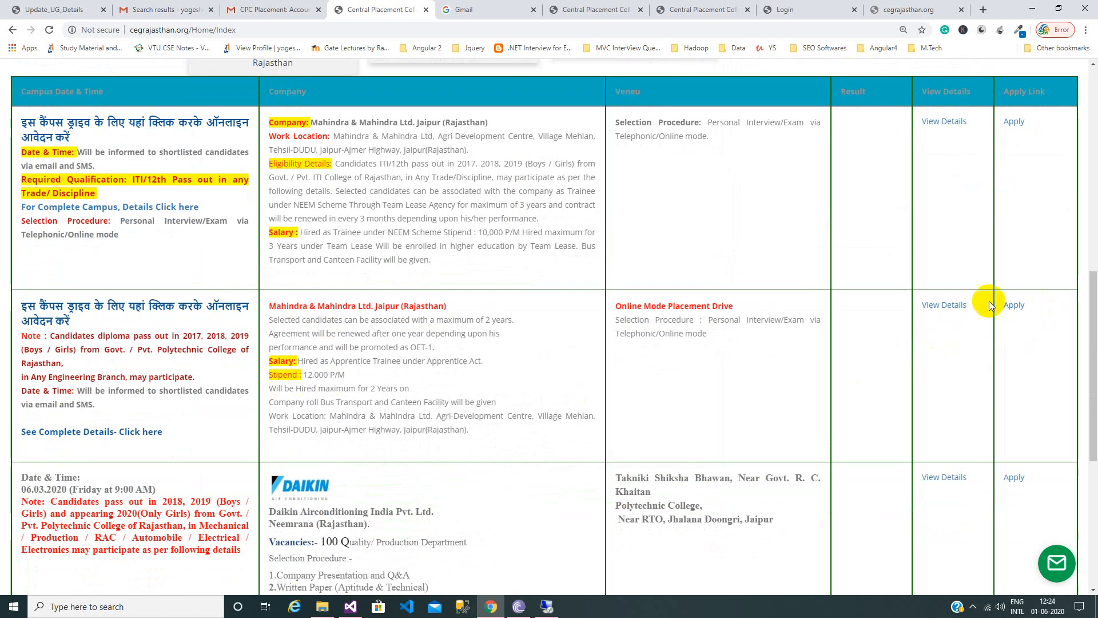
View the Mahindra diploma drive details and apply, landing on the ATC Tires campus listing.
{"action": "left_click", "coordinate": [948, 303]}
{"action": "scroll", "coordinate": [526, 389], "scroll_direction": "down", "scroll_amount": 5}
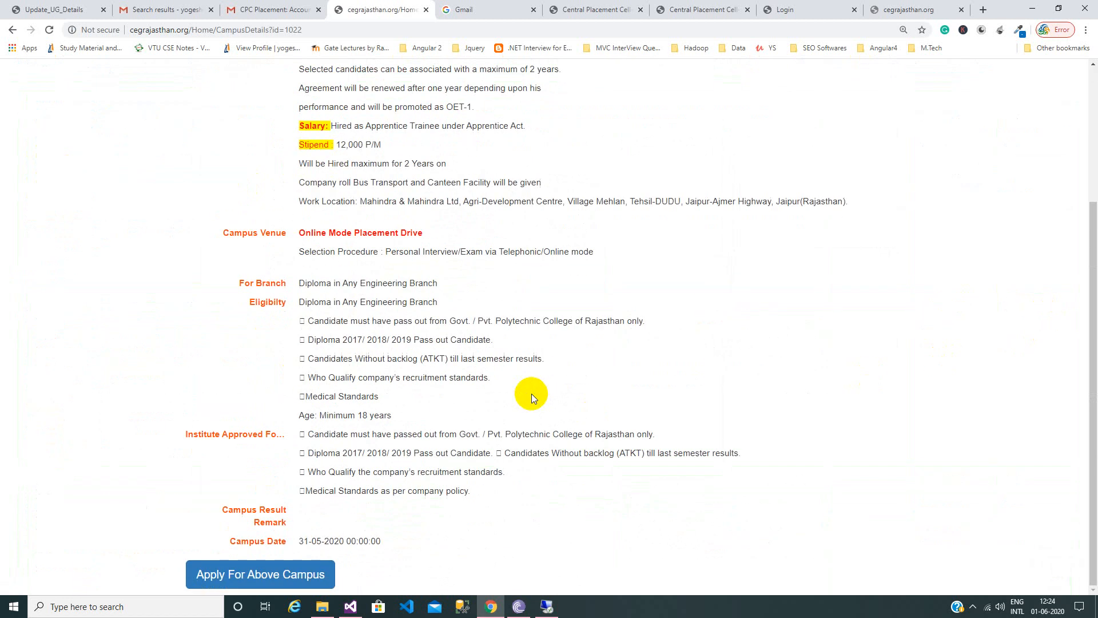
{"action": "left_click", "coordinate": [257, 575]}
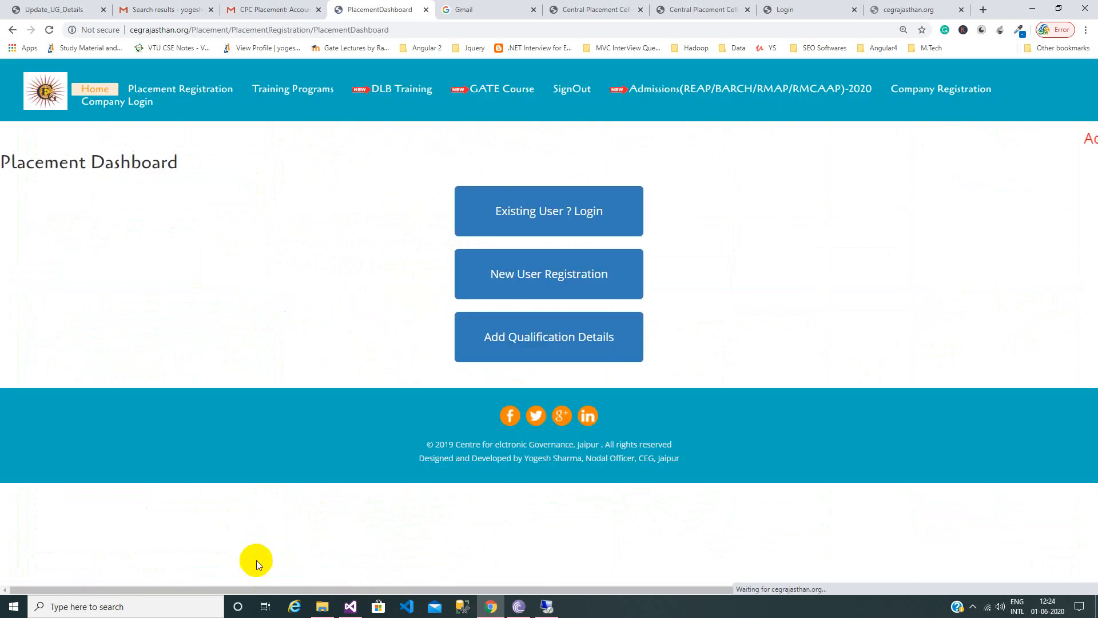
{"action": "left_click", "coordinate": [556, 212]}
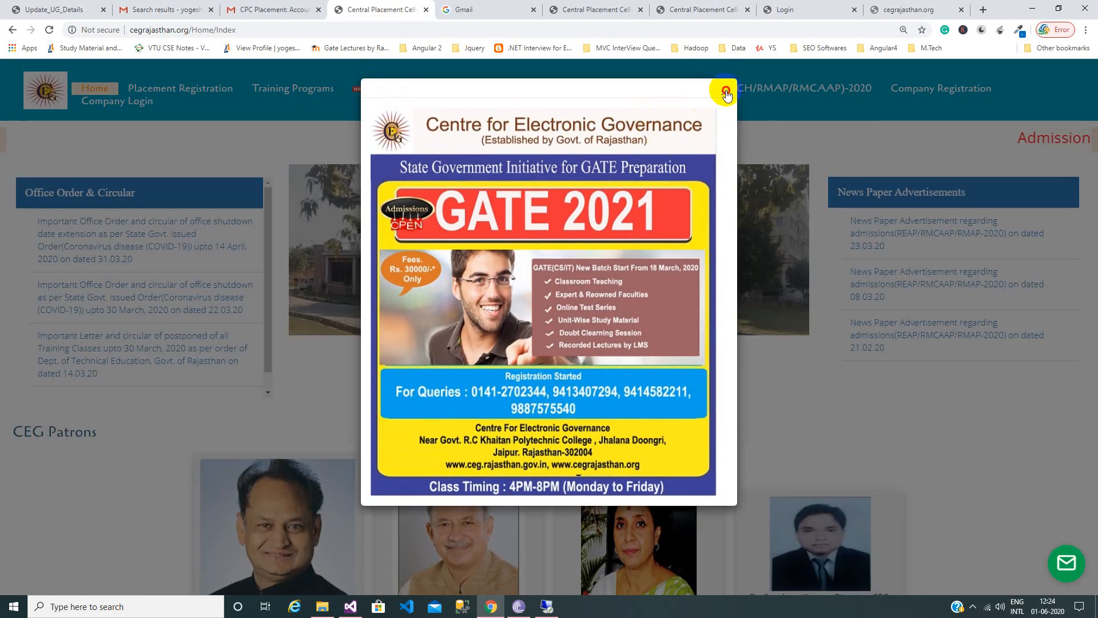
{"action": "left_click", "coordinate": [725, 92]}
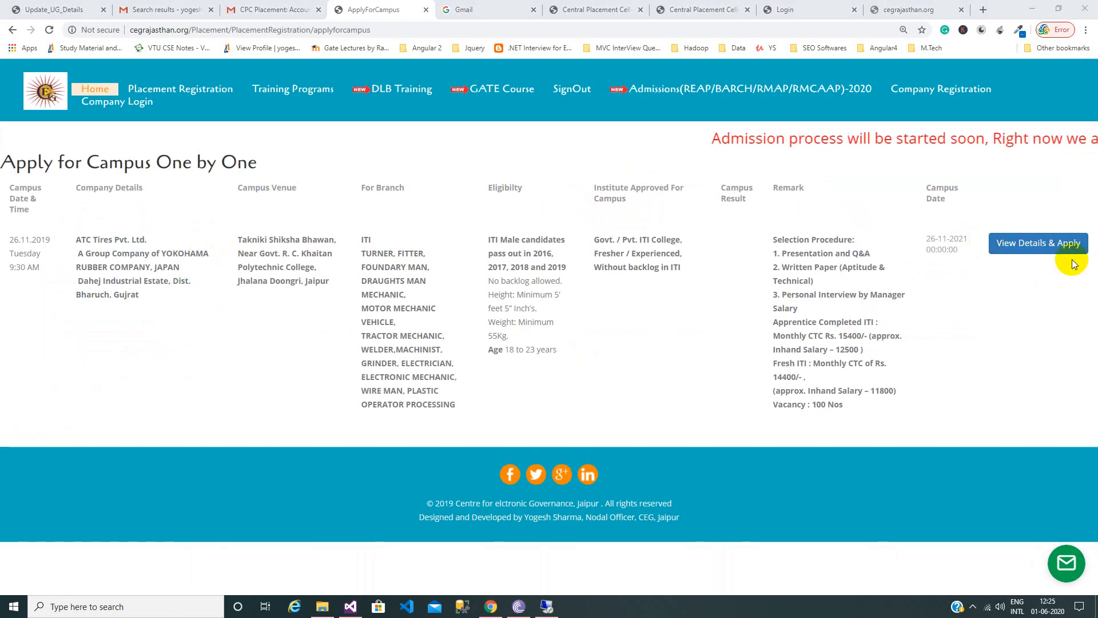
Apply to the ATC Tires drive, accepting the terms and eligibility declarations, and confirm the alert.
{"action": "left_click", "coordinate": [1033, 243]}
{"action": "scroll", "coordinate": [411, 348], "scroll_direction": "down", "scroll_amount": 8}
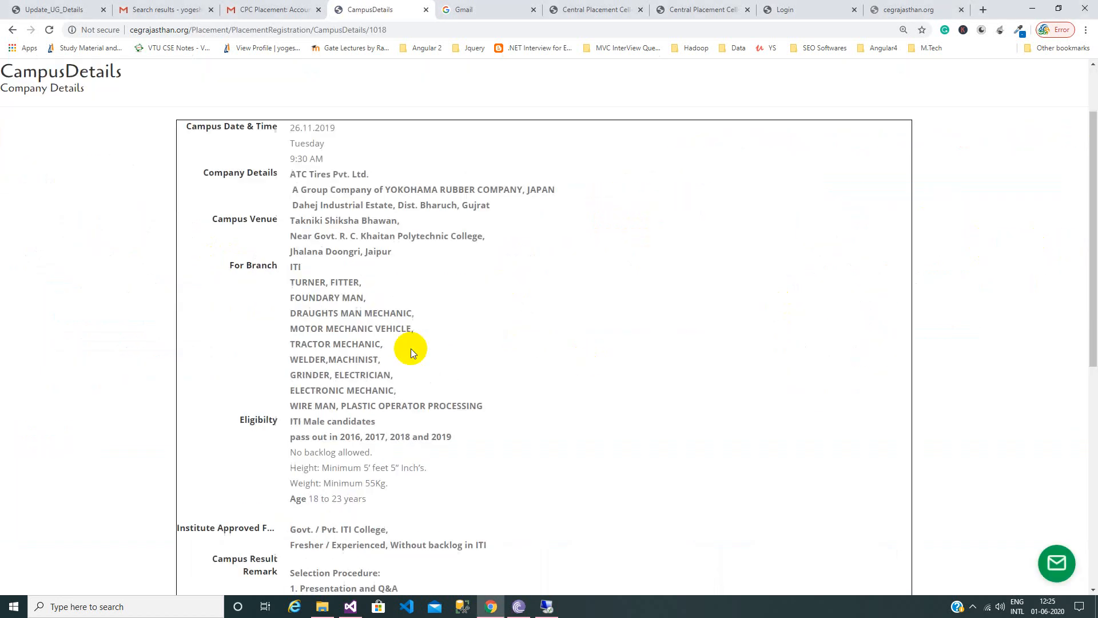
{"action": "scroll", "coordinate": [410, 349], "scroll_direction": "down", "scroll_amount": 2}
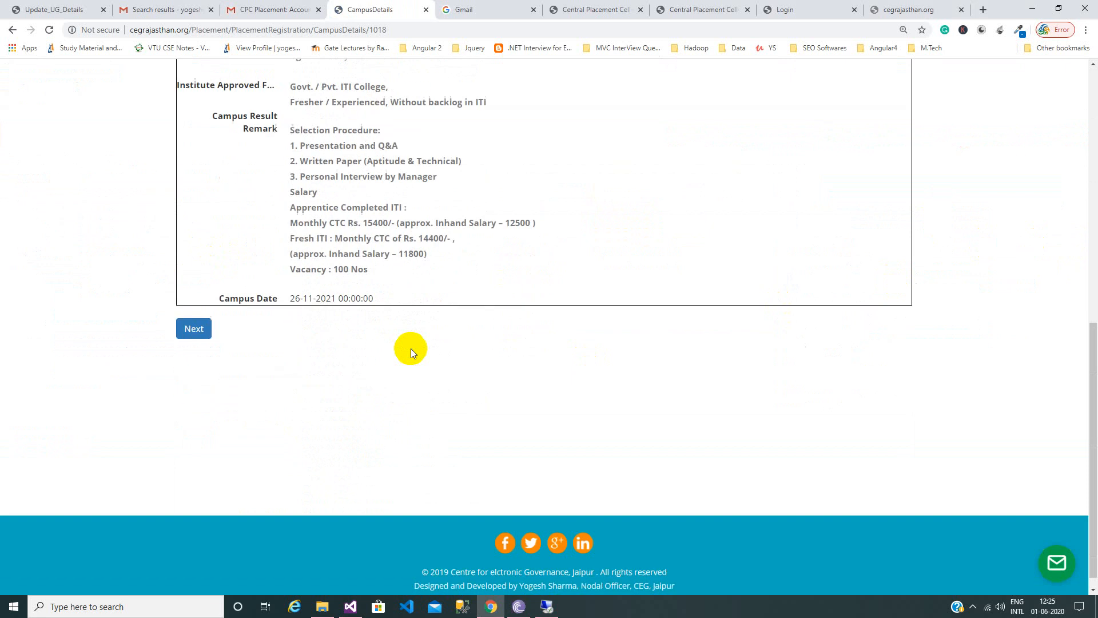
{"action": "left_click", "coordinate": [204, 319]}
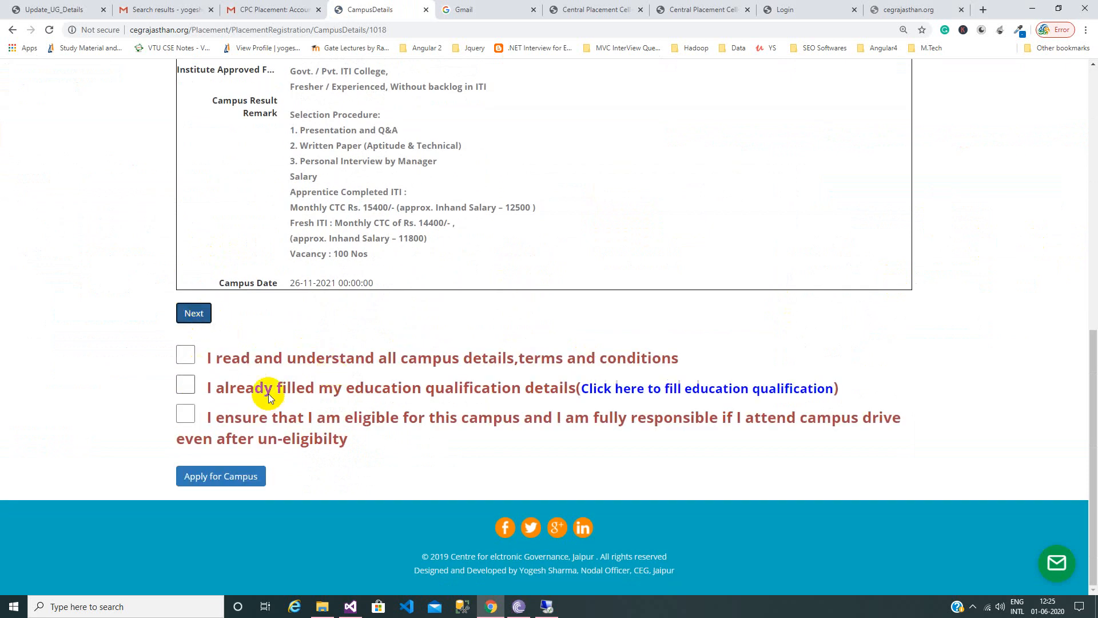
{"action": "left_click", "coordinate": [186, 355]}
{"action": "left_click", "coordinate": [185, 412]}
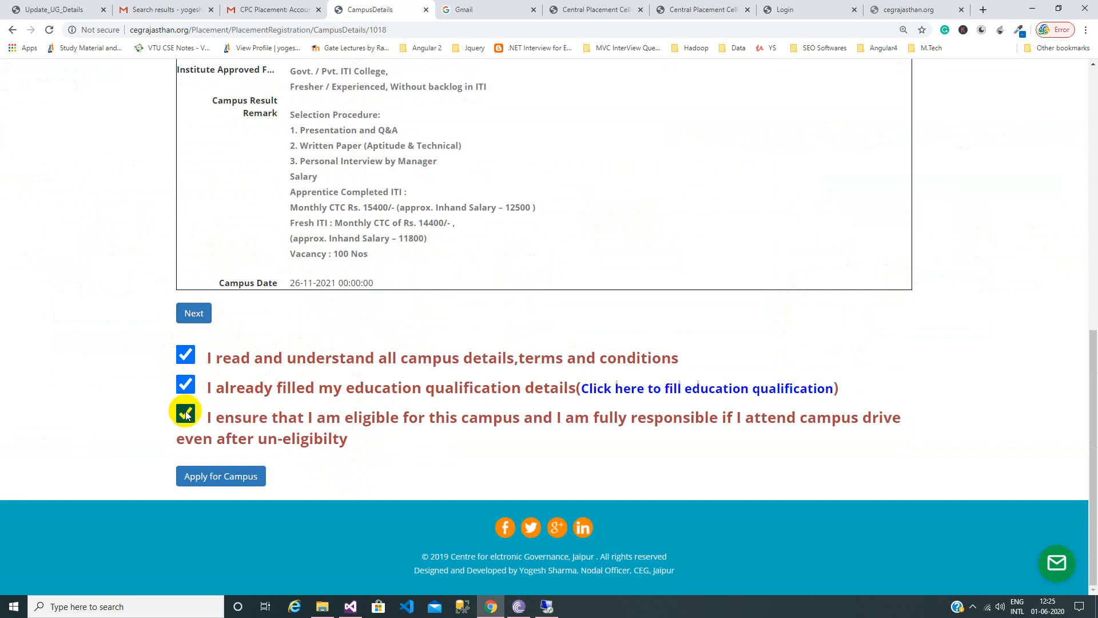
{"action": "left_click", "coordinate": [248, 483]}
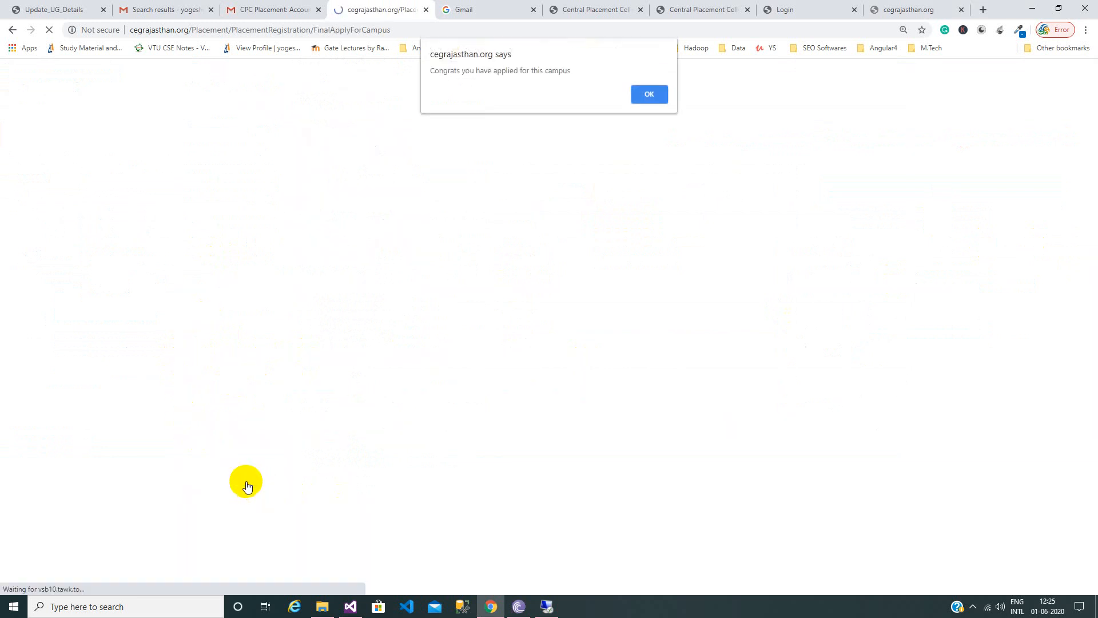
{"action": "left_click", "coordinate": [659, 94]}
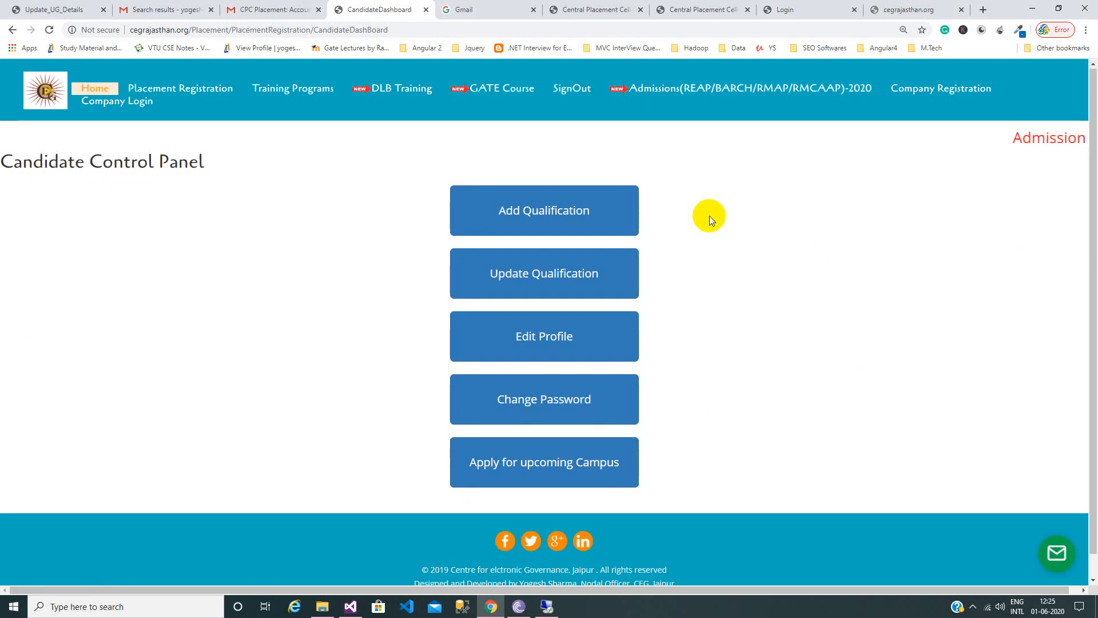